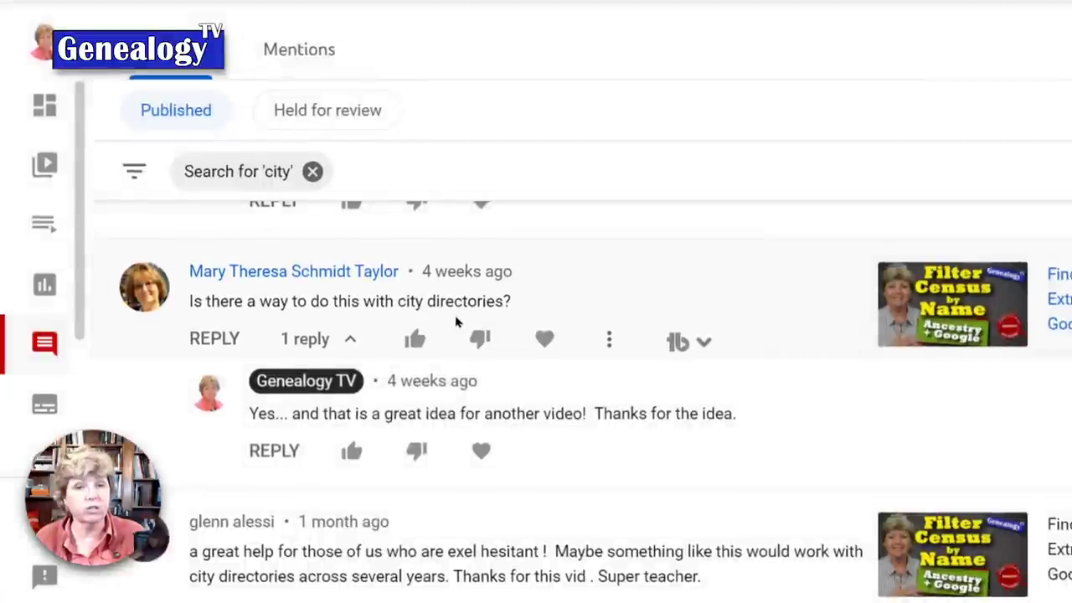
left_click(293, 10)
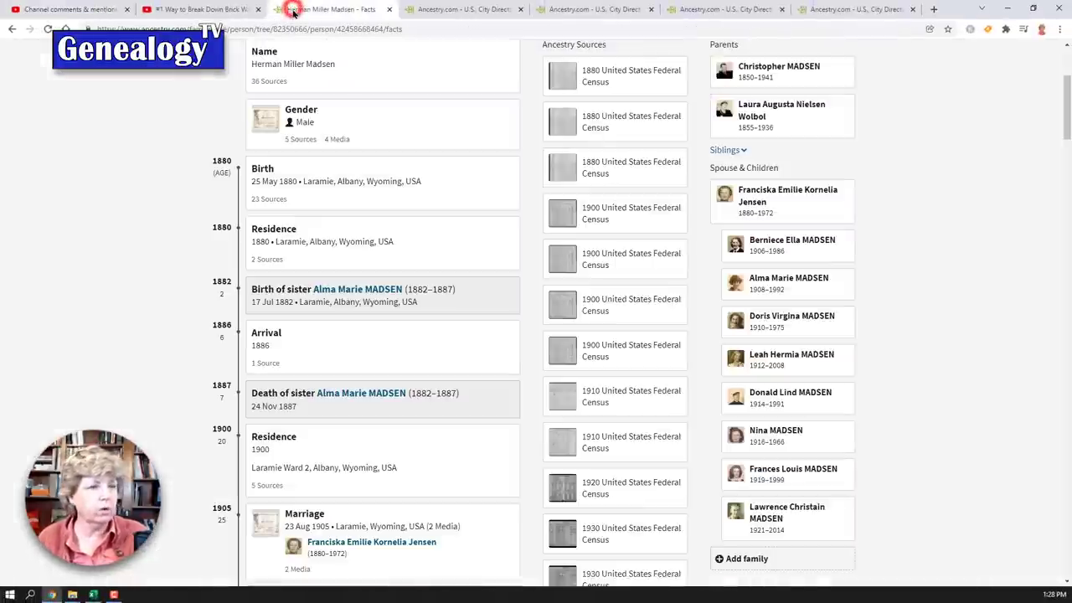
Enlarge the Ancestry facts page and scroll to the U.S. City Directories sources.
scroll(994, 305, "up", 3)
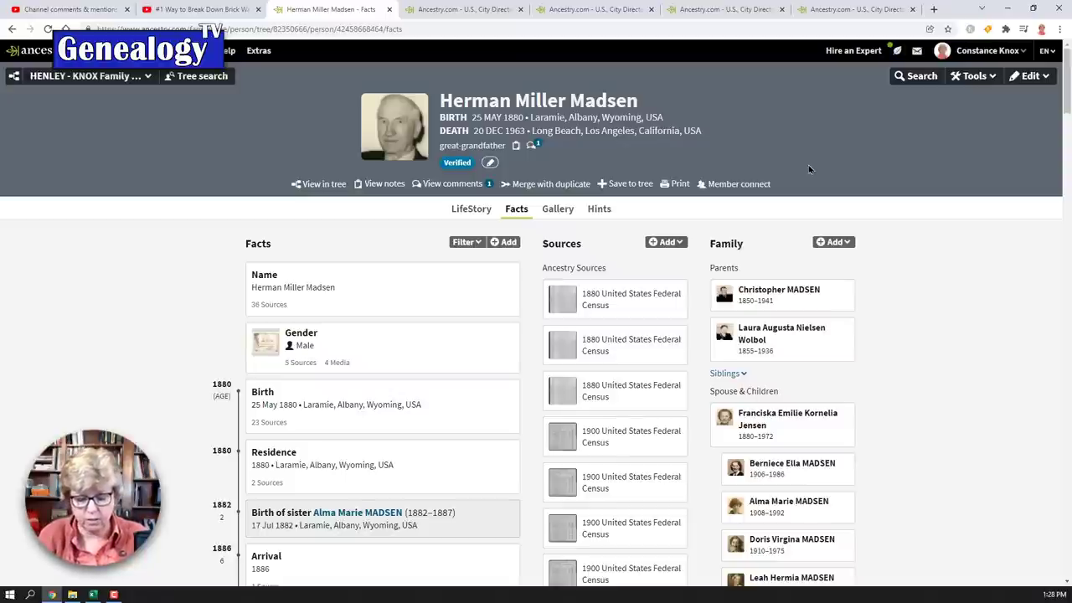
key("ctrl+plus")
key("ctrl+plus")
key("ctrl+plus")
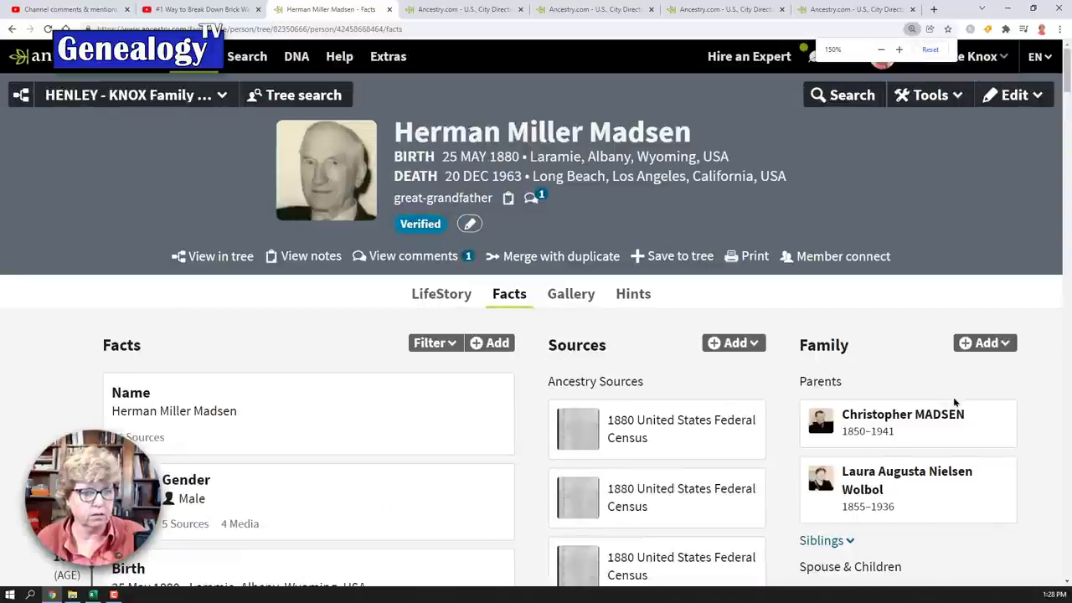
scroll(953, 403, "down", 10)
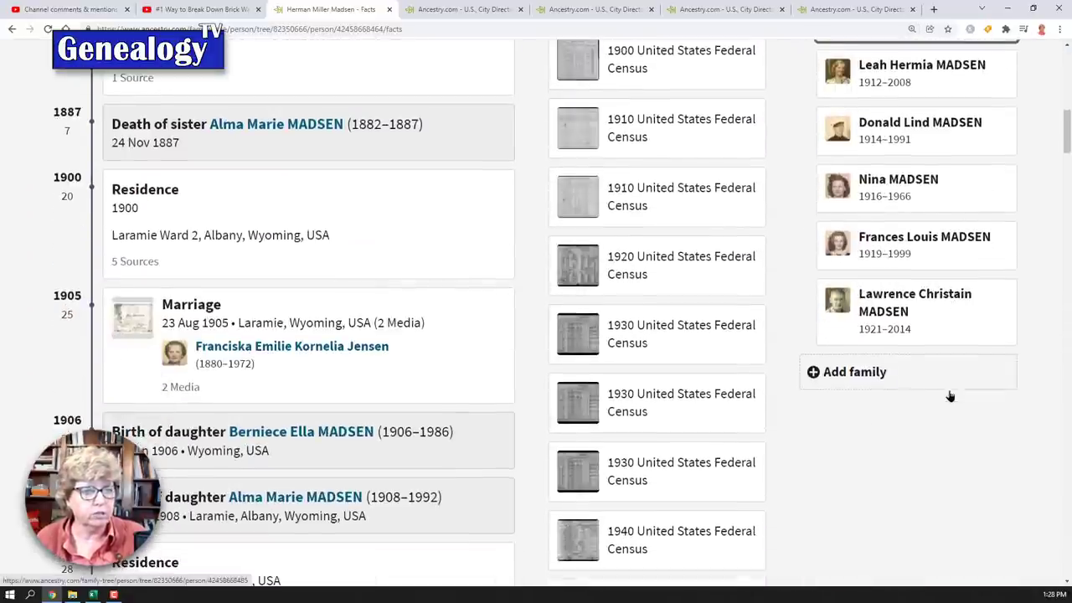
scroll(950, 396, "down", 10)
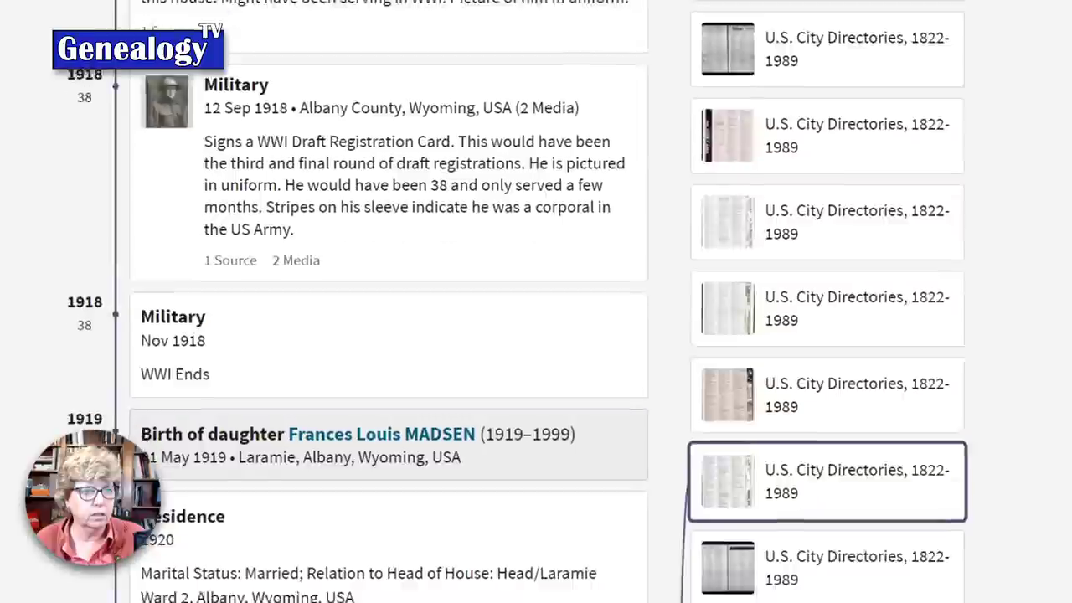
scroll(826, 118, "down", 1)
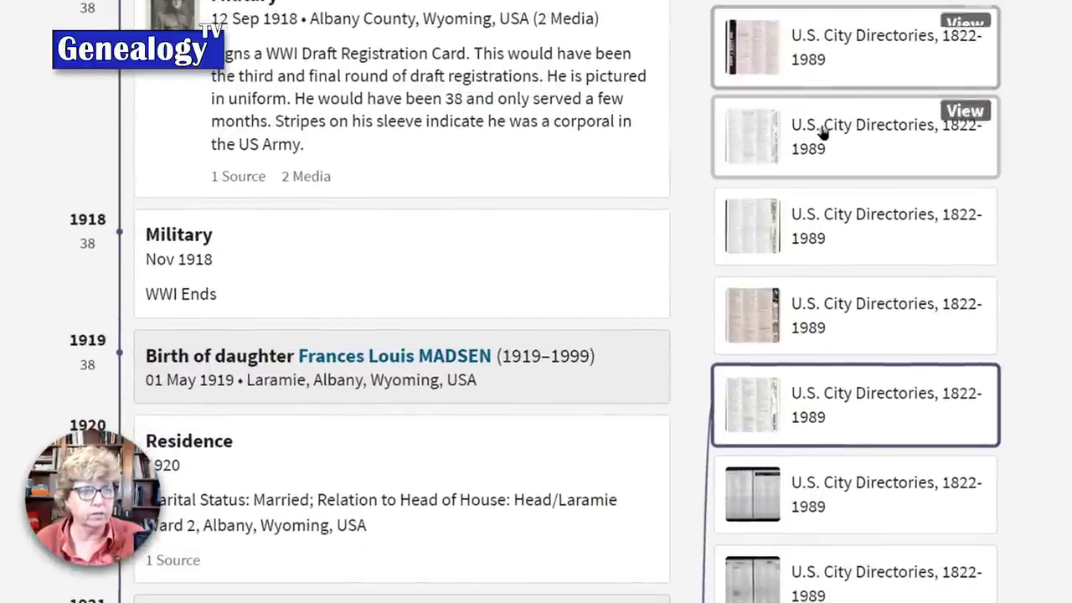
scroll(843, 402, "up", 1)
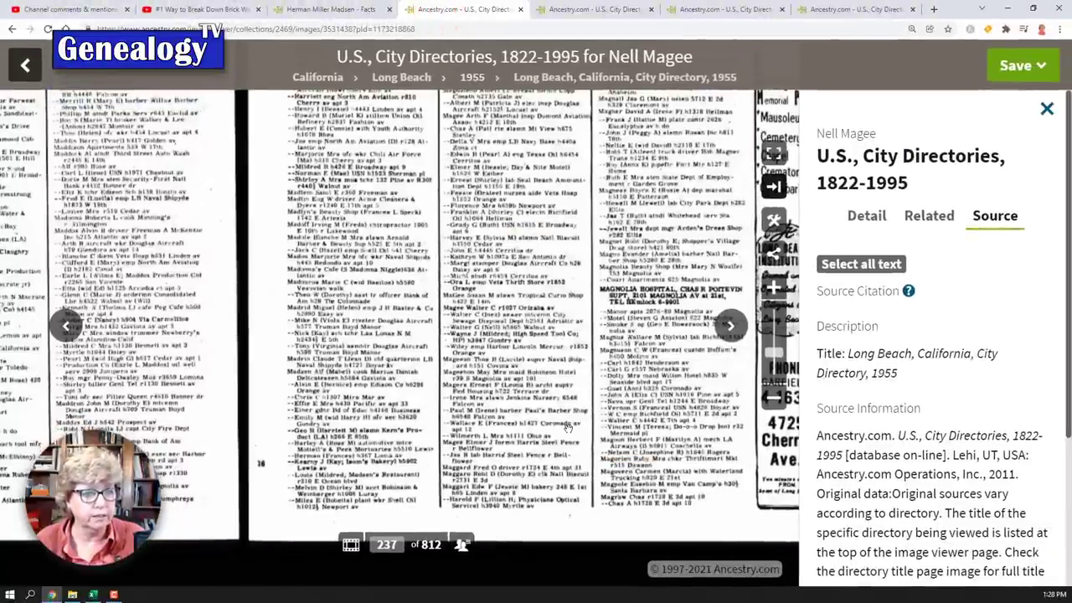
Zoom the 1955 directory image onto the Madsen entries, then bring up the 1961 directory.
scroll(567, 427, "up", 1)
scroll(568, 427, "up", 3)
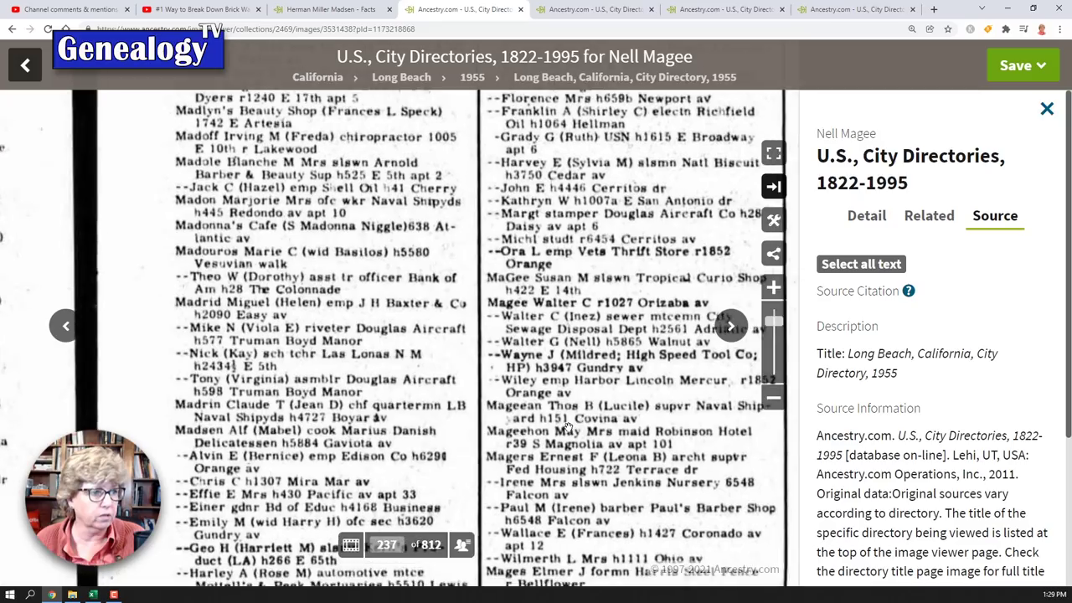
scroll(552, 431, "down", 2)
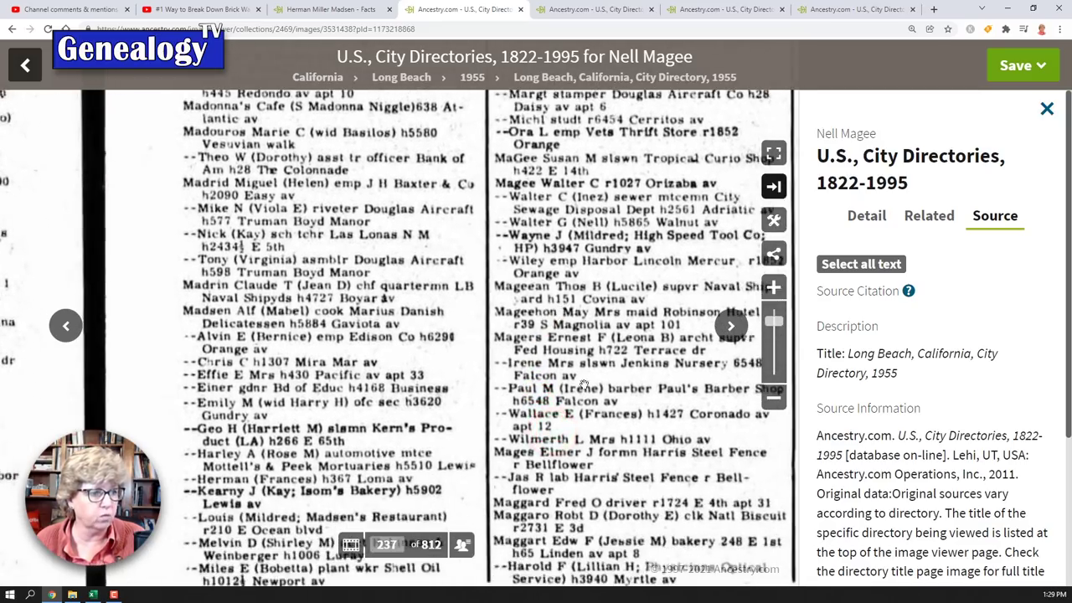
scroll(599, 404, "up", 1)
left_click_drag(599, 404, 636, 201)
scroll(651, 232, "up", 1)
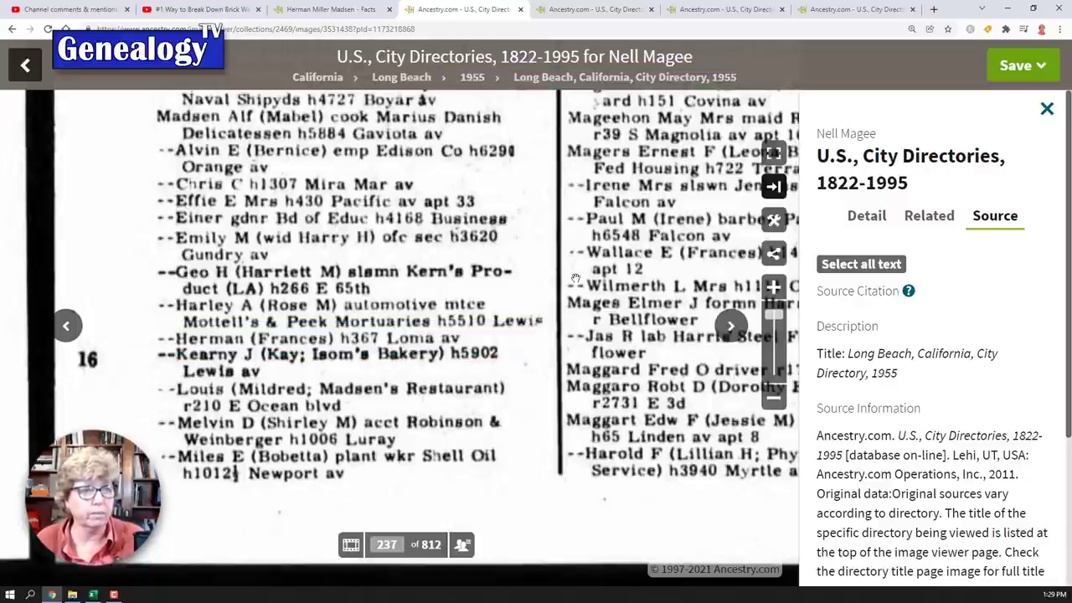
left_click(593, 12)
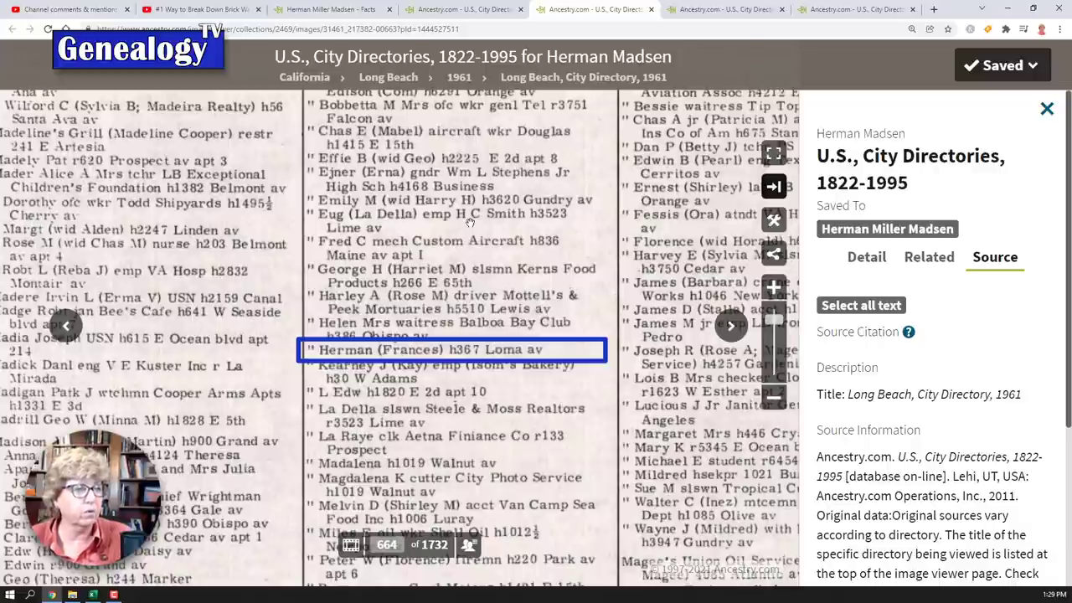
left_click_drag(459, 191, 490, 334)
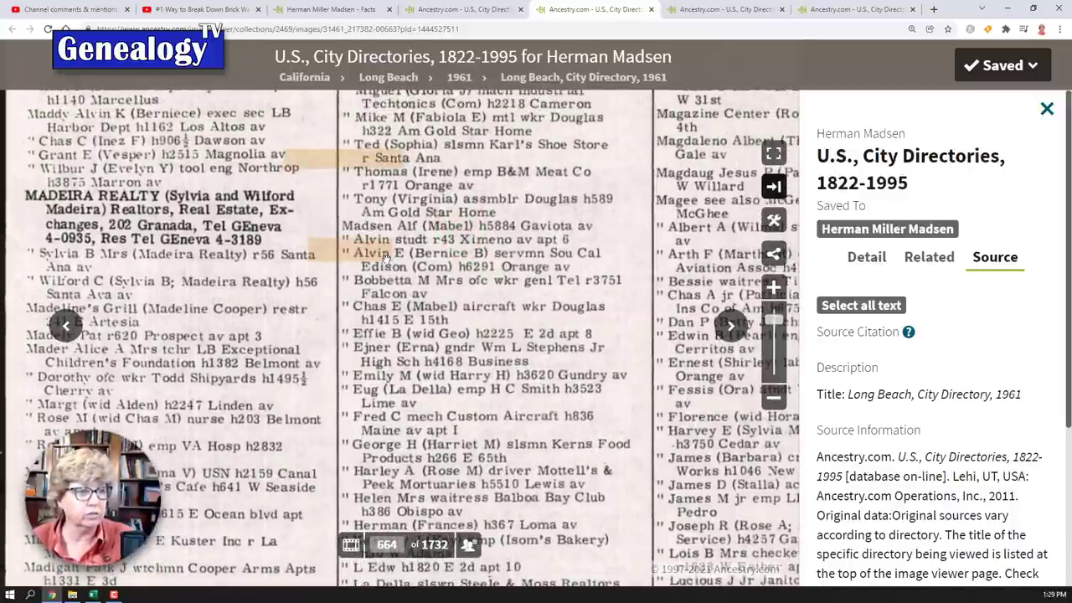
scroll(381, 235, "up", 3)
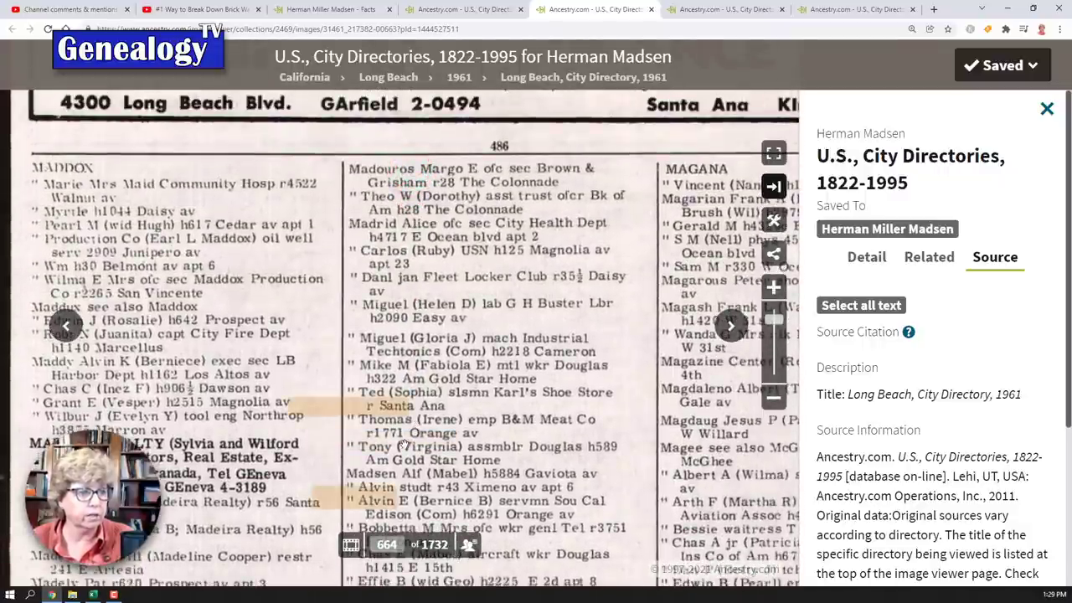
scroll(540, 421, "down", 3)
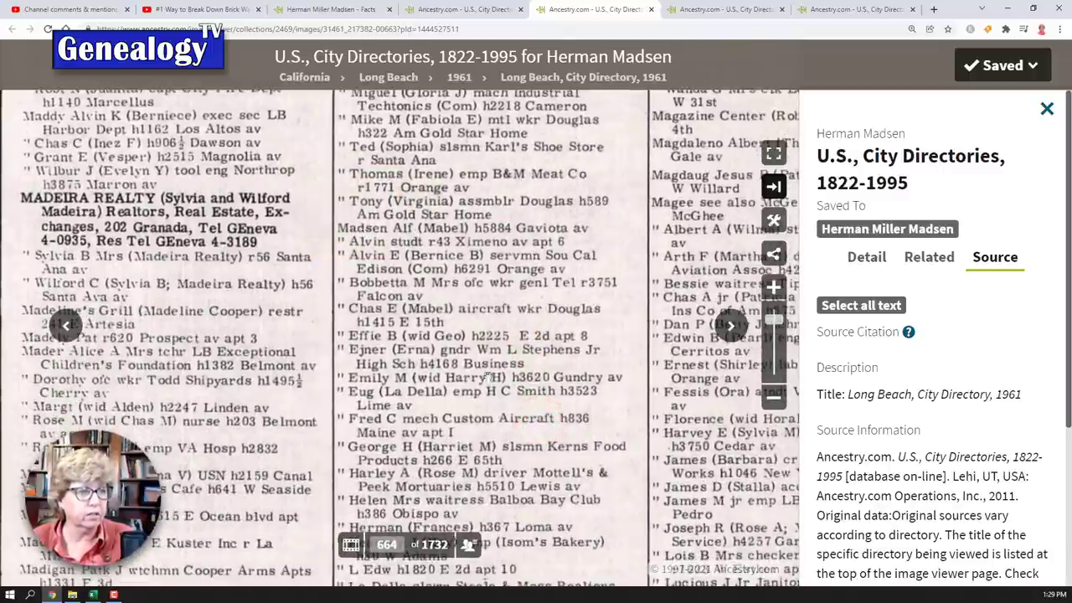
scroll(488, 381, "down", 1)
scroll(488, 381, "down", 2)
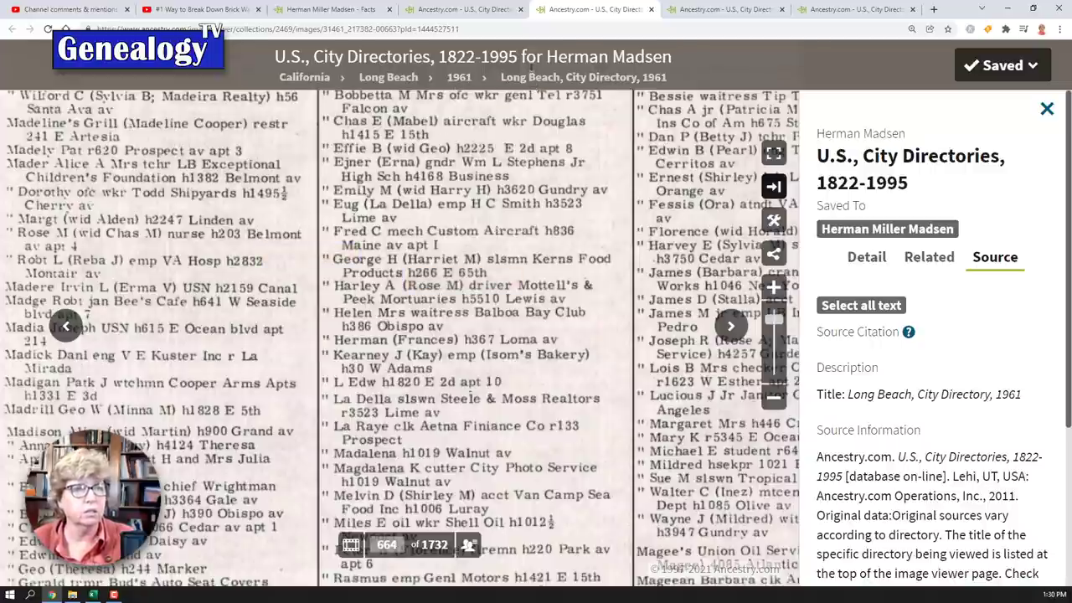
left_click(703, 10)
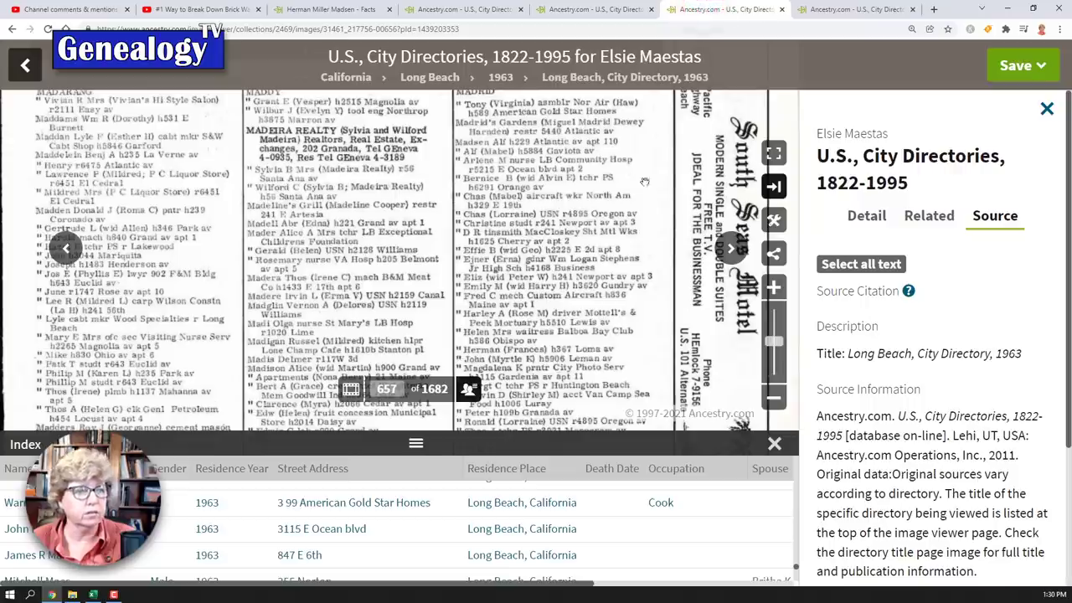
Close the index and source panels and zoom the 1963 directory page onto the Madsen entries.
left_click(774, 444)
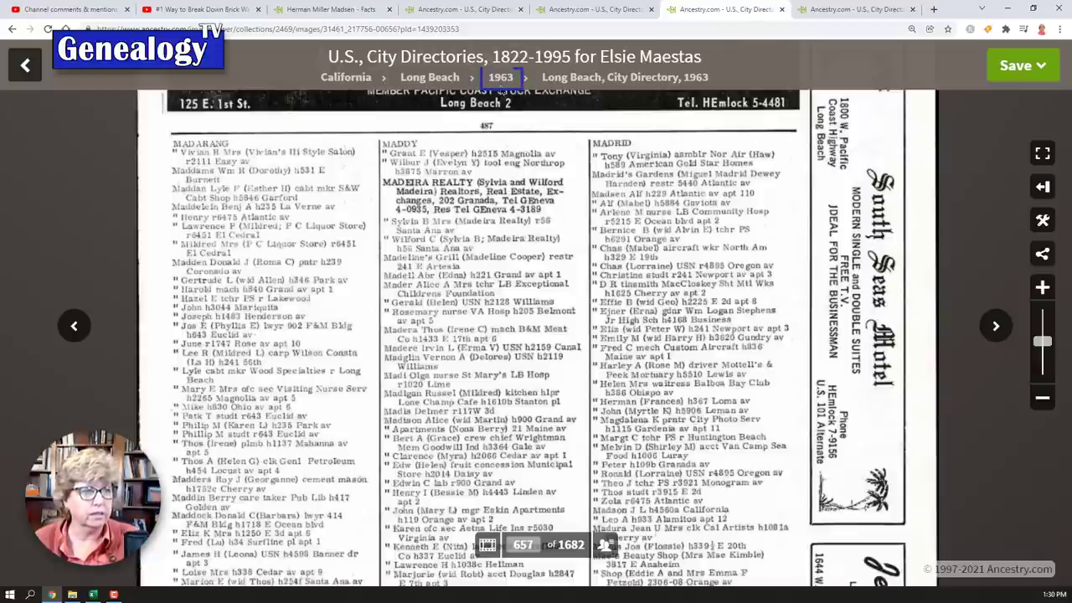
left_click_drag(507, 428, 500, 417)
scroll(499, 419, "down", 5)
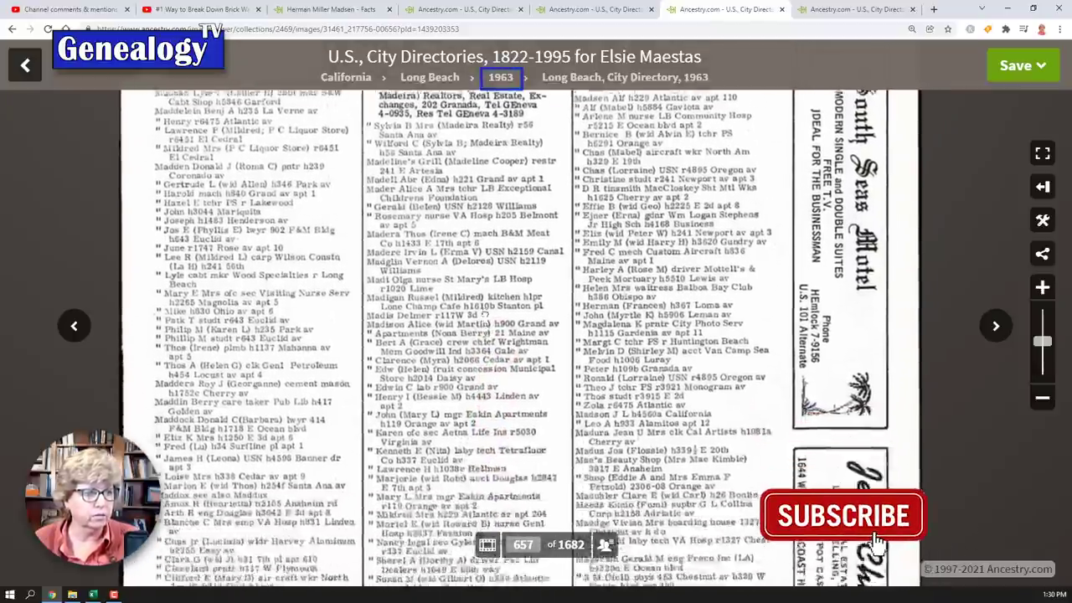
left_click_drag(499, 432, 499, 393)
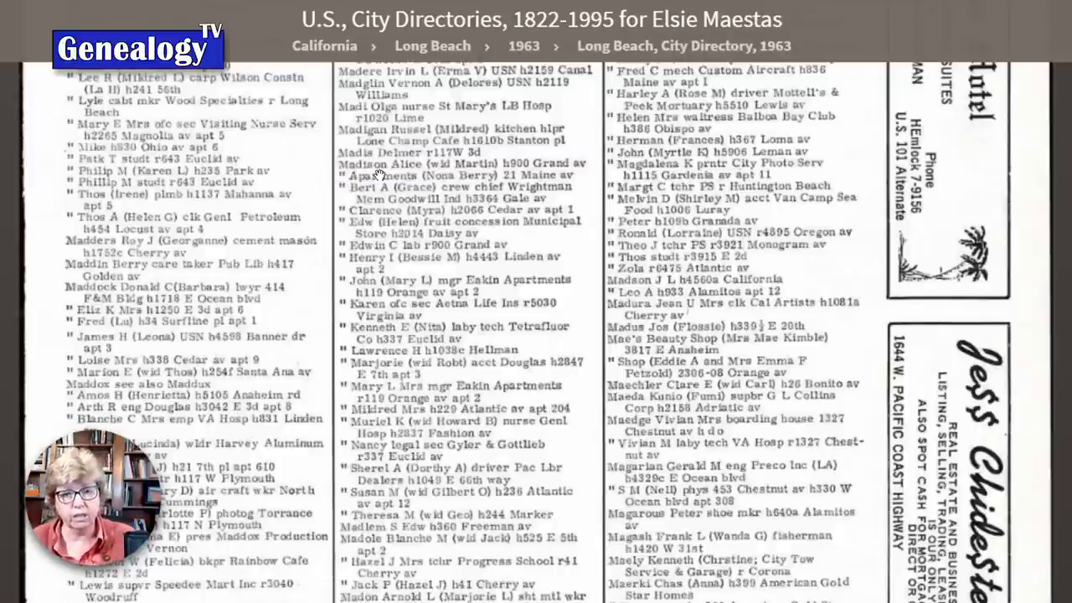
left_click_drag(463, 517, 453, 190)
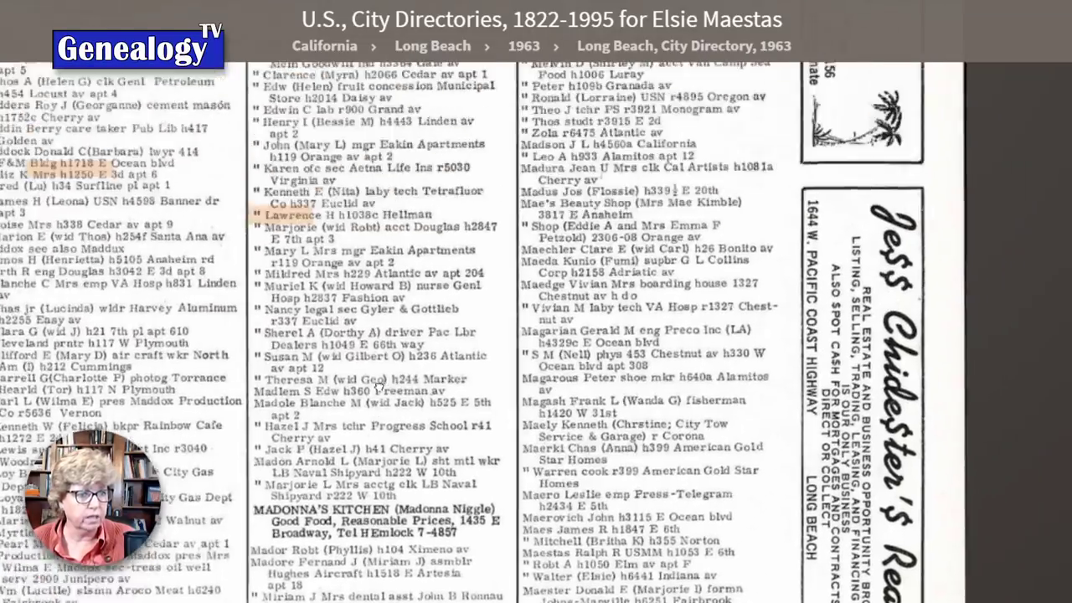
left_click_drag(427, 194, 430, 411)
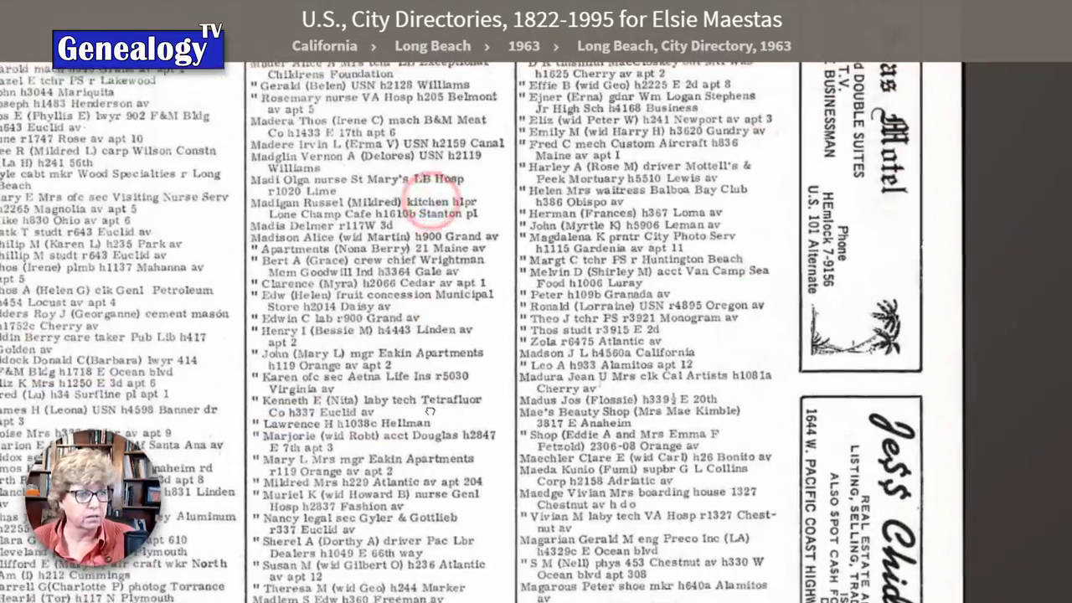
left_click_drag(582, 235, 514, 232)
double_click(515, 232)
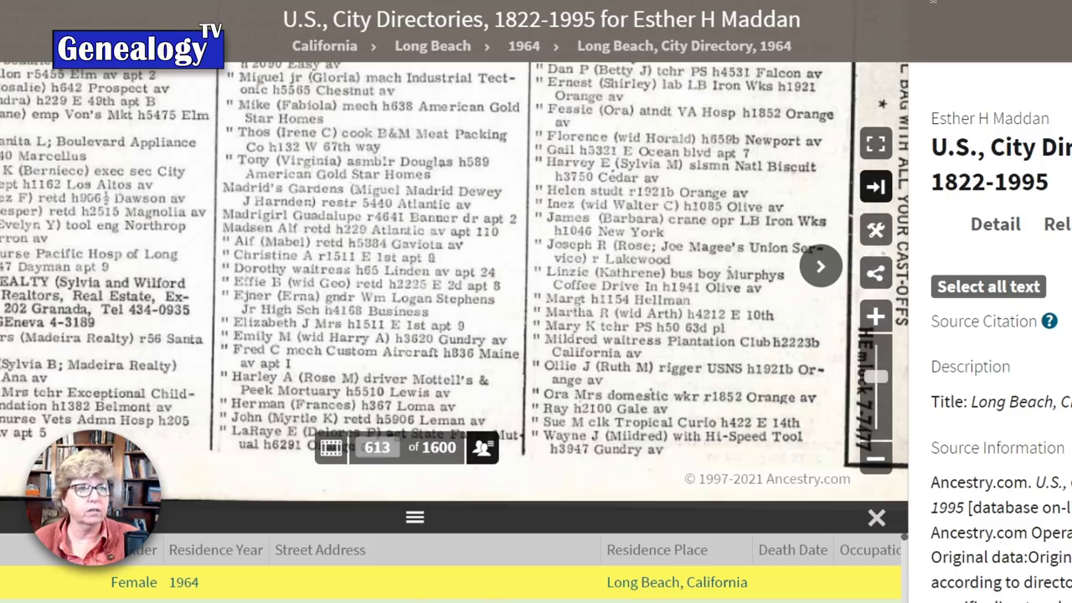
left_click(876, 186)
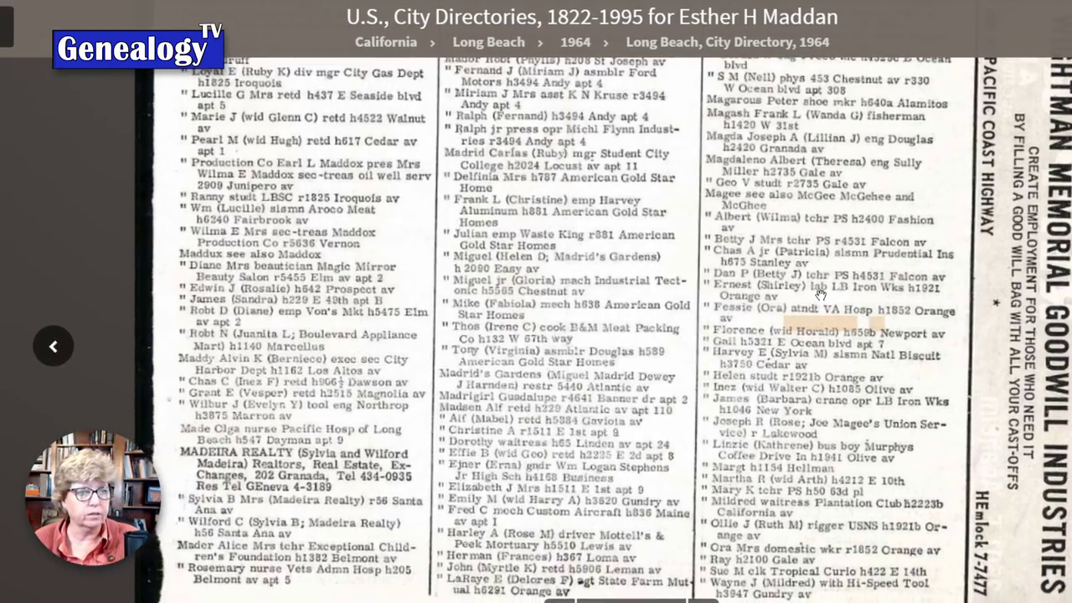
left_click_drag(743, 222, 667, 446)
left_click_drag(469, 409, 466, 423)
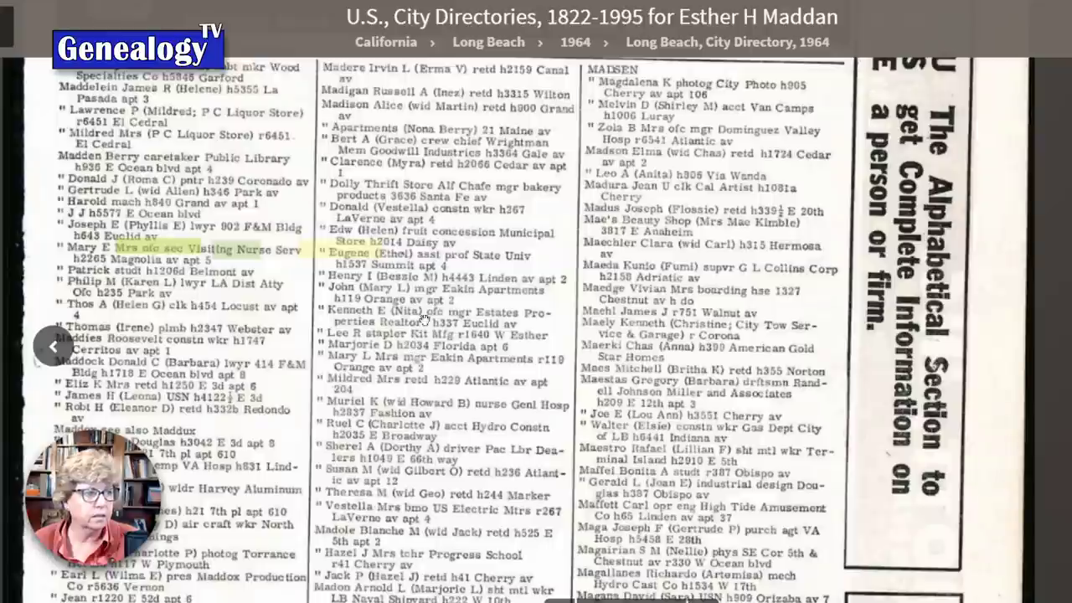
left_click(474, 304)
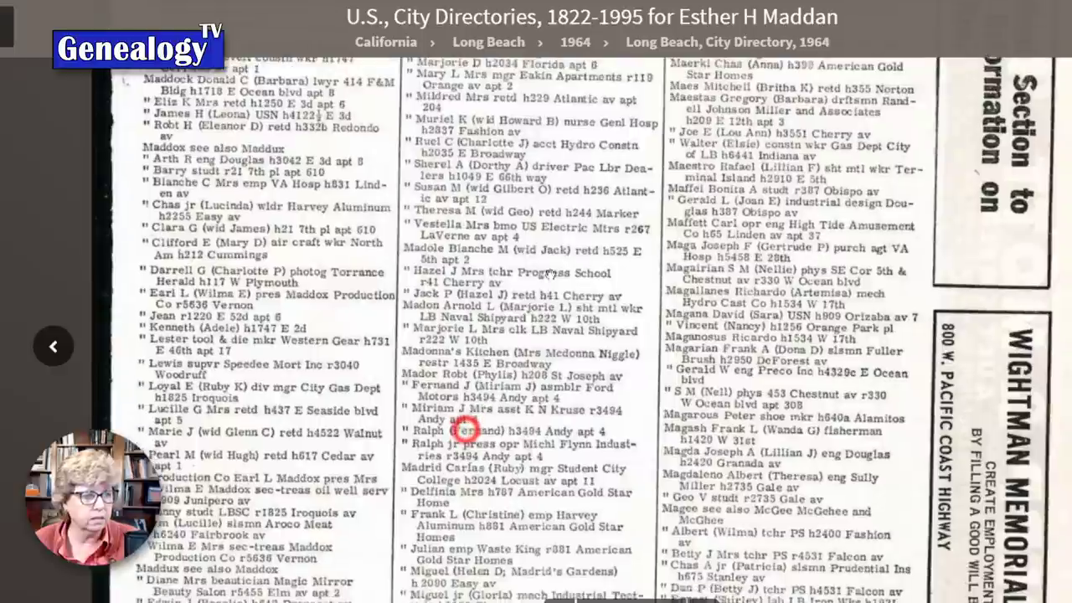
mouse_move(461, 426)
left_mouse_down()
mouse_move(556, 366)
mouse_move(509, 337)
left_mouse_up()
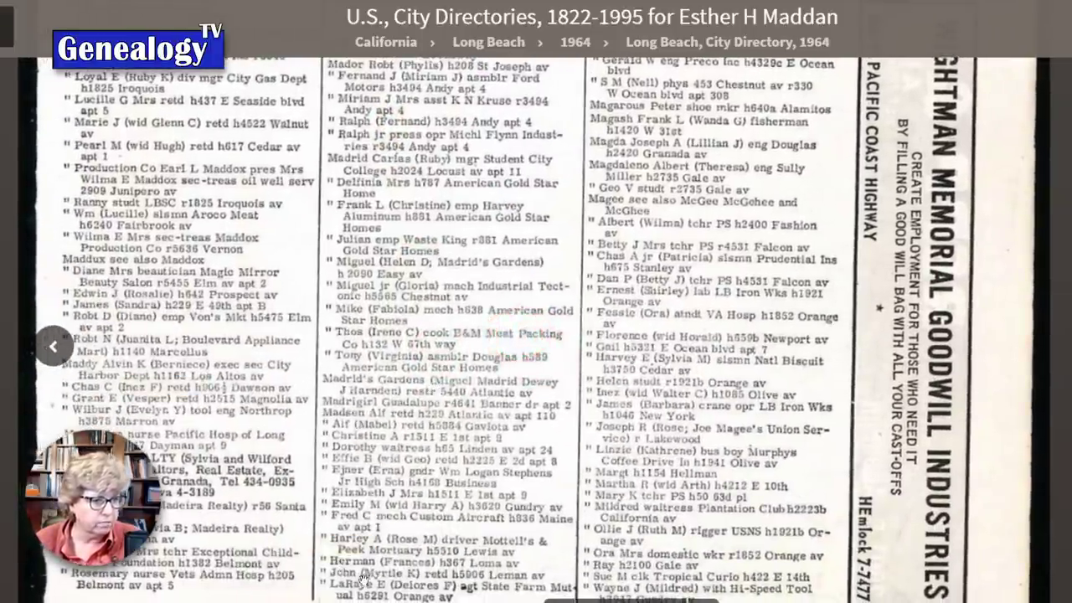
left_click_drag(409, 579, 430, 362)
scroll(410, 580, "up", 3)
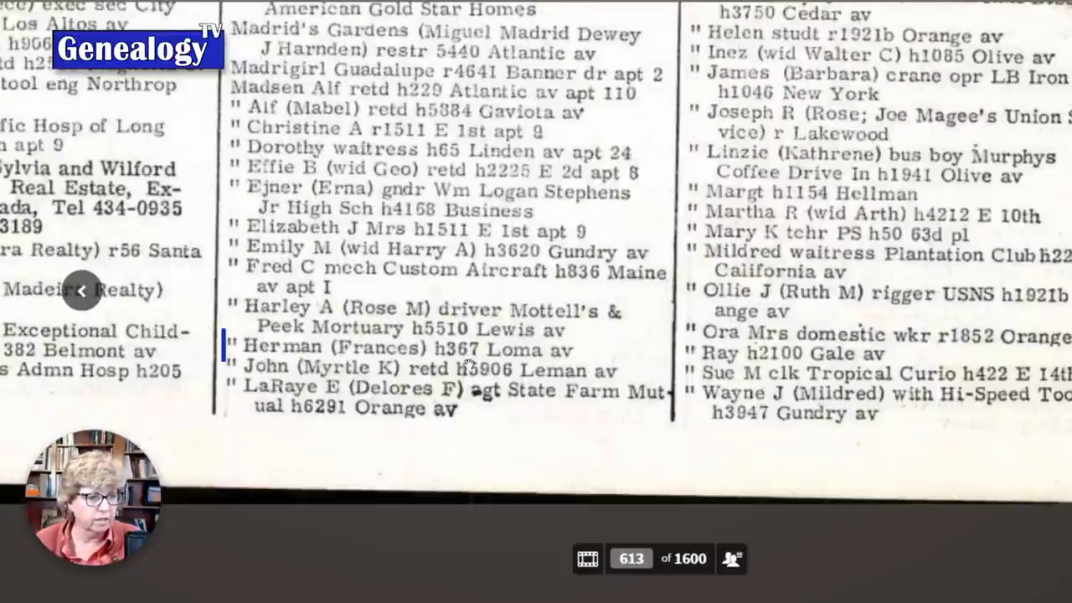
left_click_drag(513, 285, 527, 459)
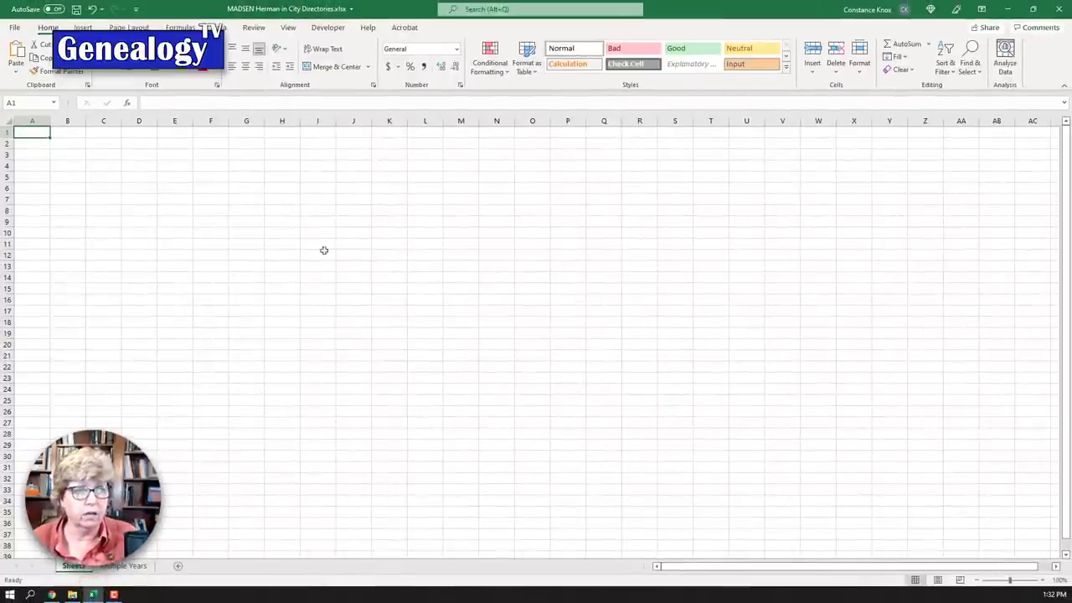
Check the workbook in the File view, then return to the blank sheet.
left_click(14, 28)
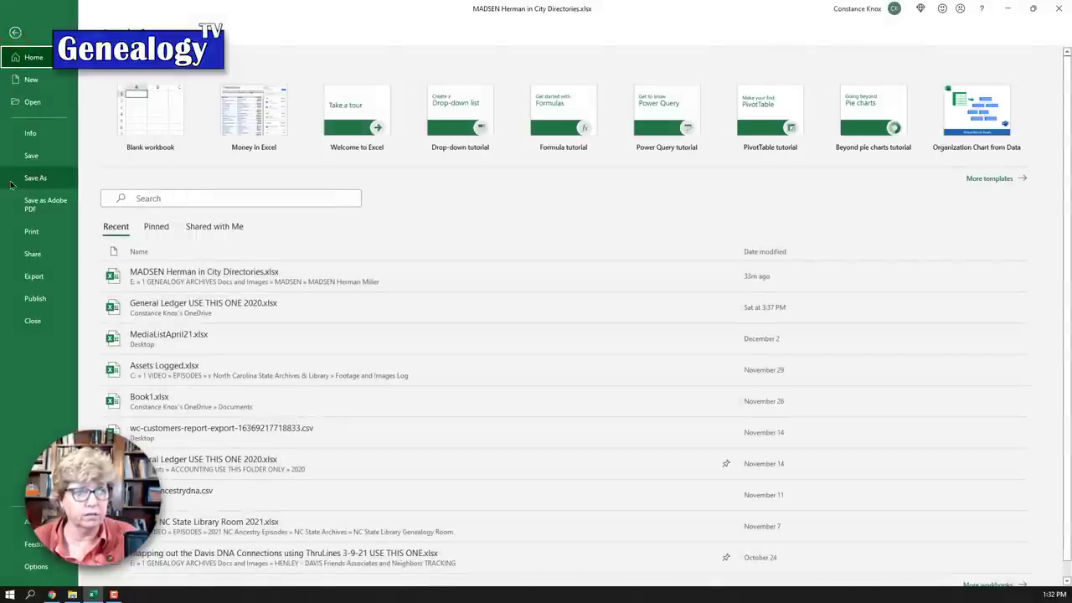
left_click(15, 32)
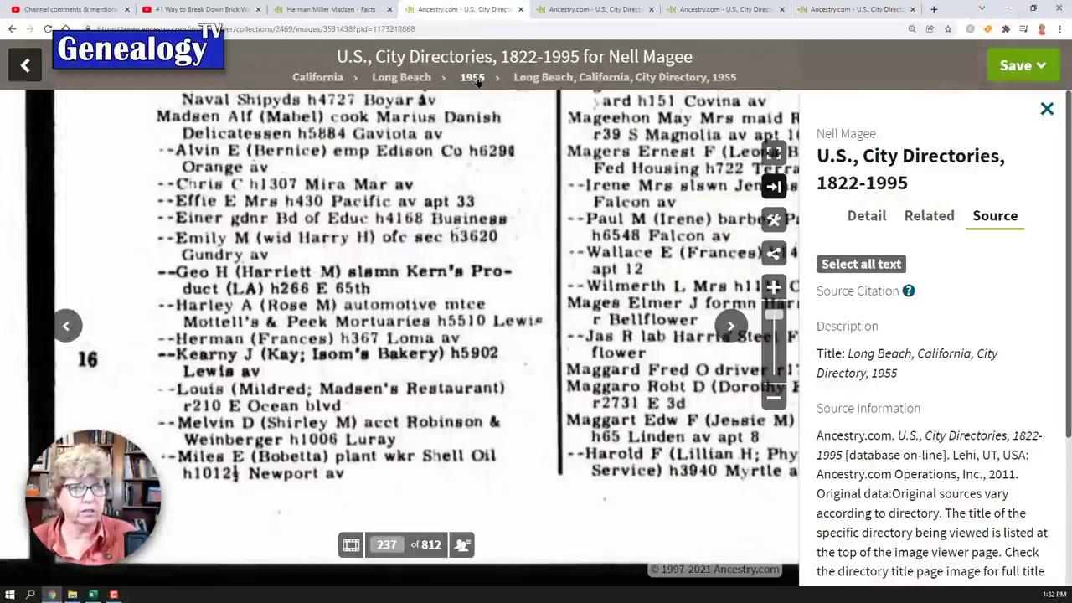
Open the 1955 directory page's name index and expand it to show many more rows.
left_click(462, 546)
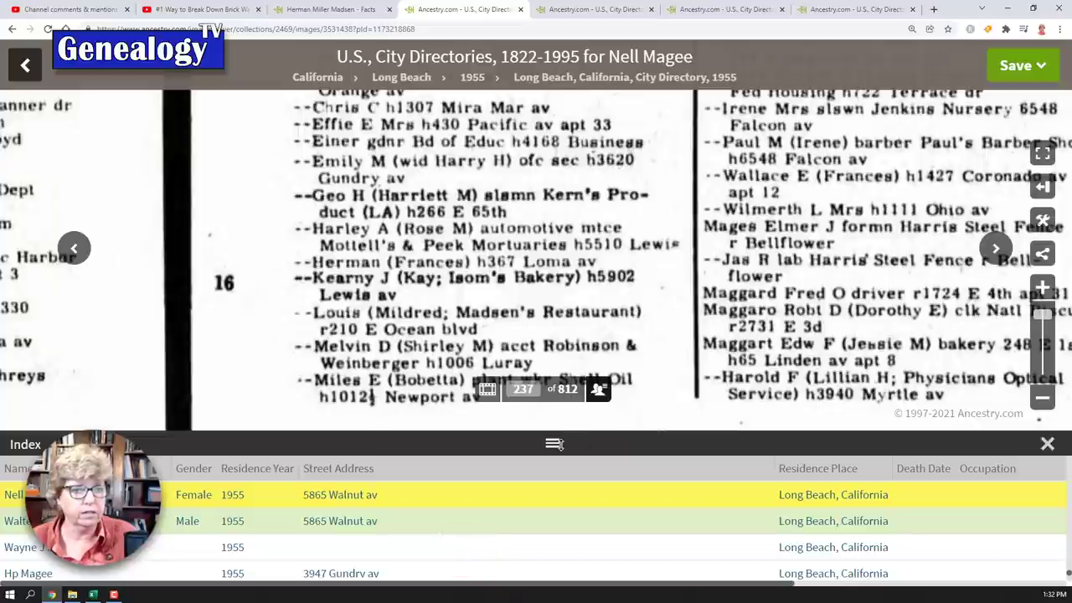
left_click(554, 444)
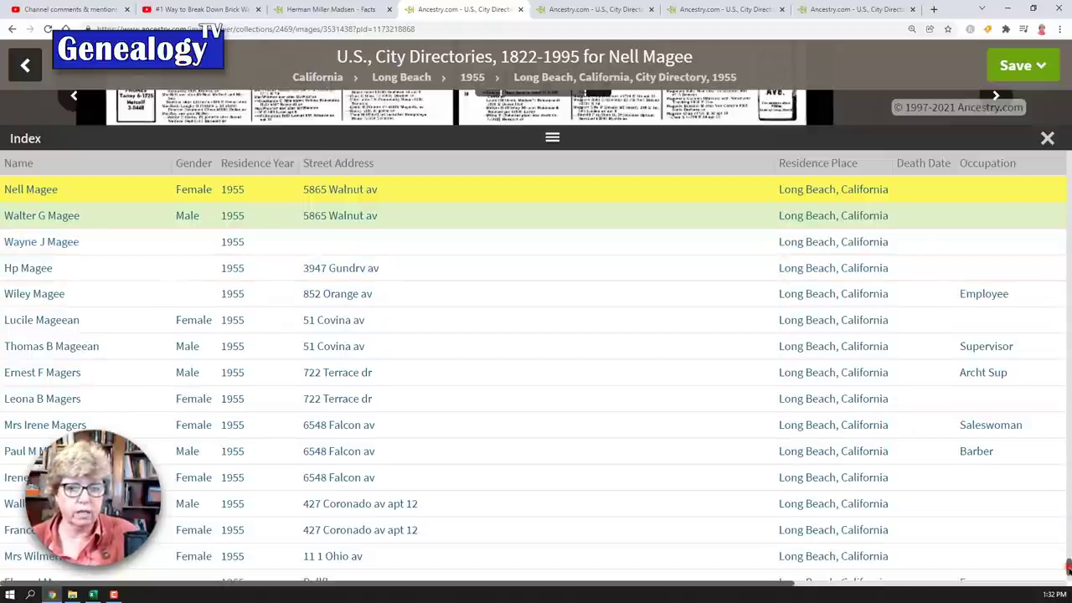
Select the whole 1955 index table, from the Name header to the last row.
scroll(1068, 568, "up", 20)
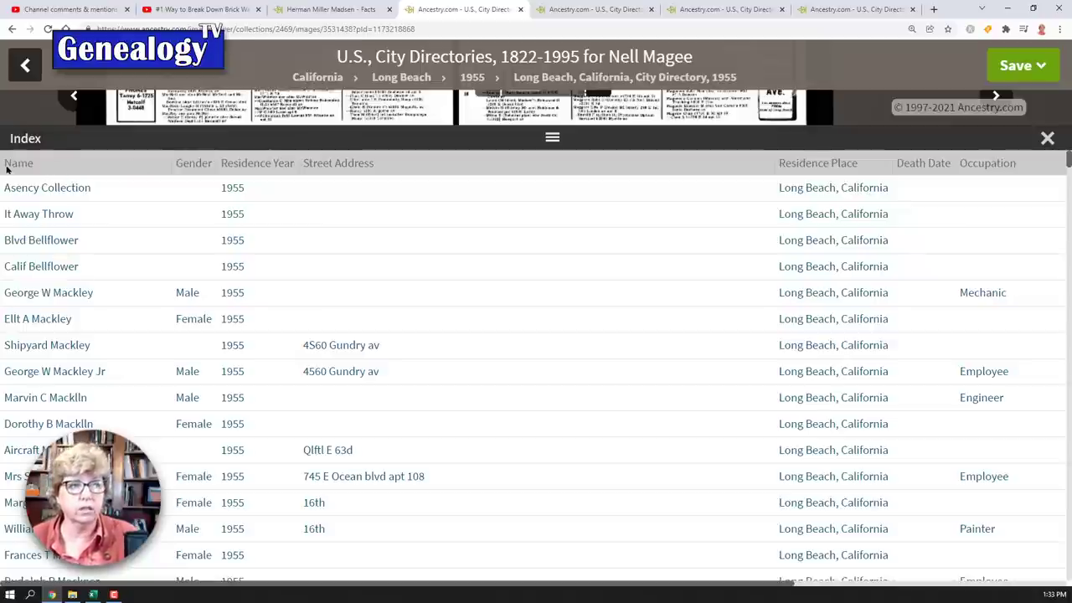
left_click_drag(116, 182, 375, 237)
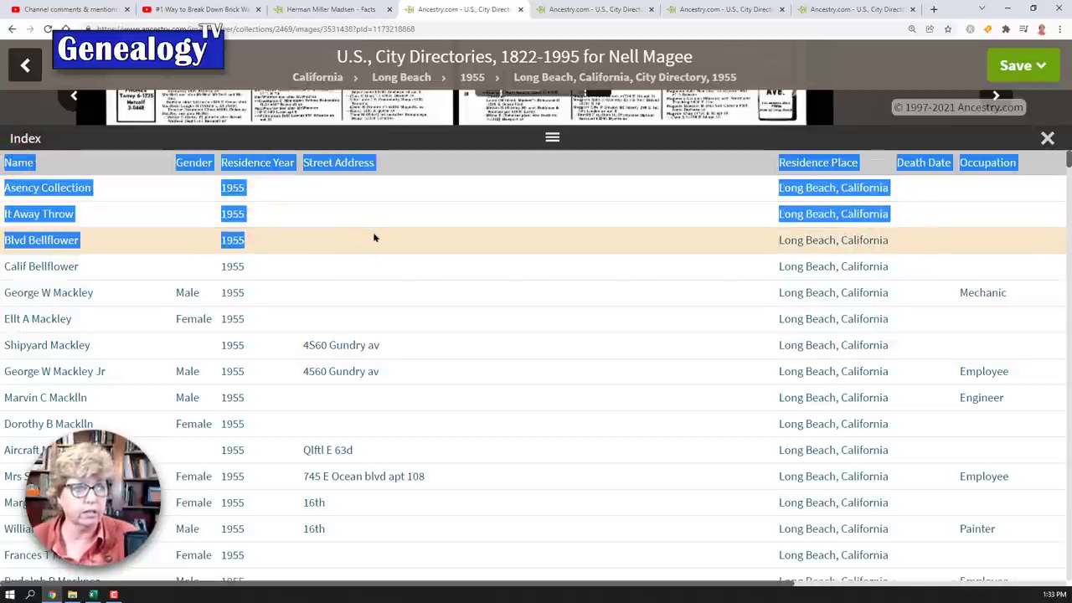
left_click(5, 164)
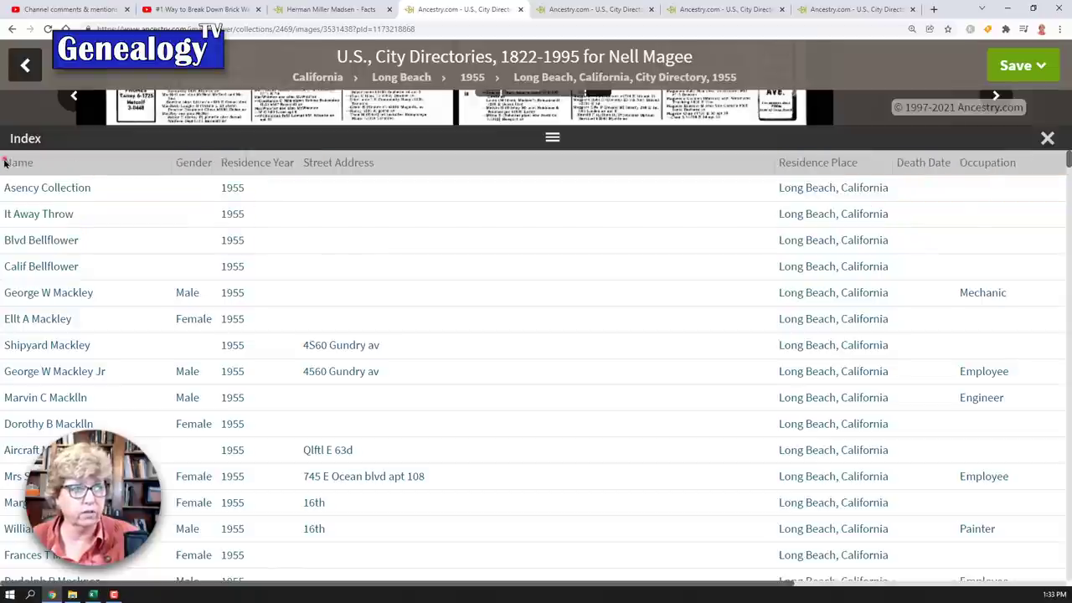
left_click_drag(4, 163, 936, 577)
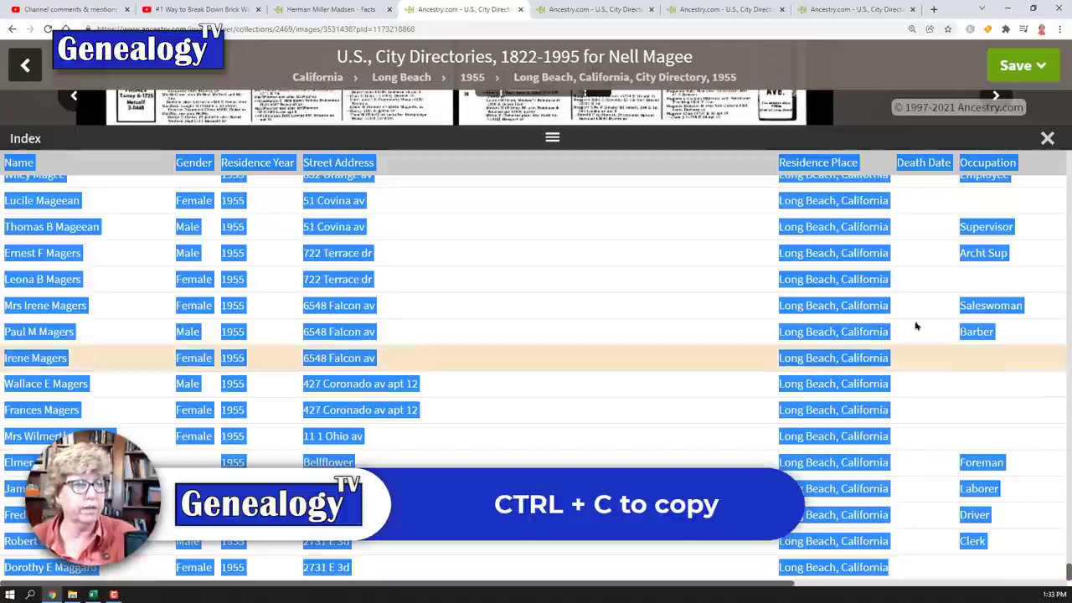
left_click(93, 594)
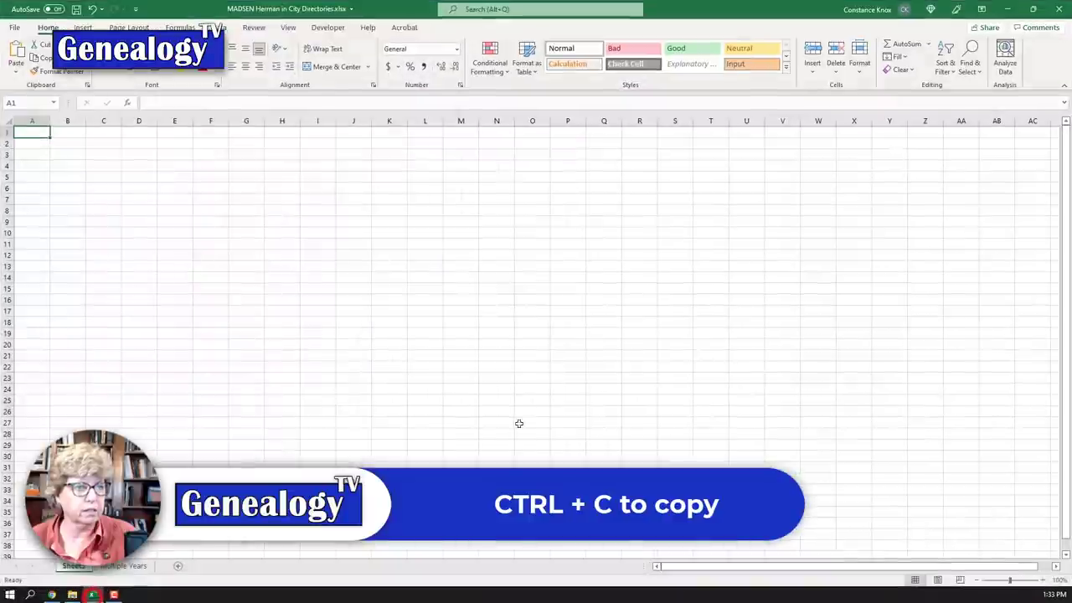
Enter 1955 in cell A1 of the blank sheet.
left_click(70, 134)
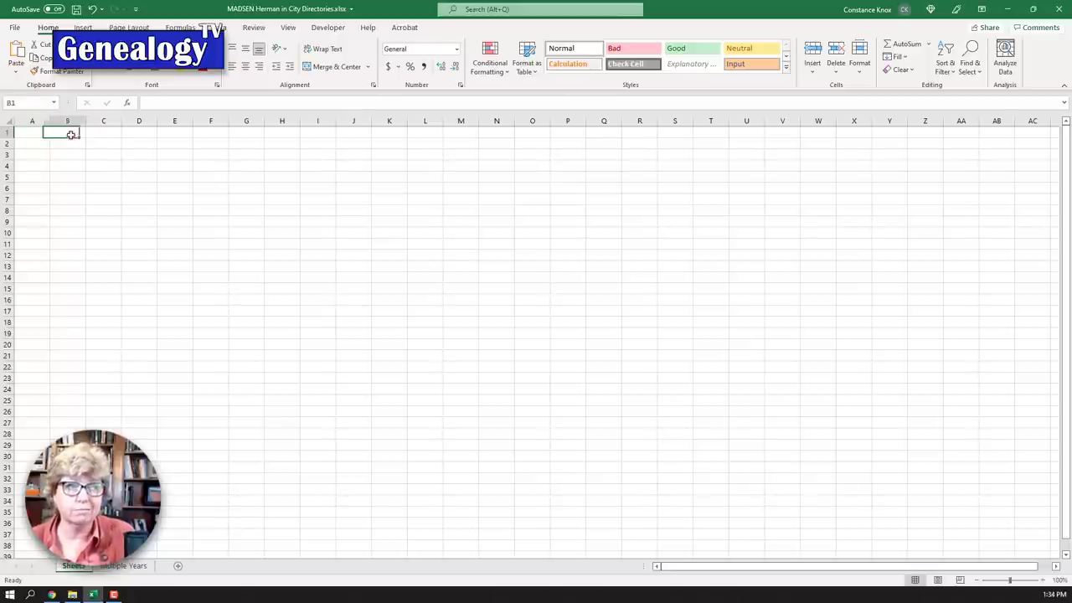
left_click(25, 134)
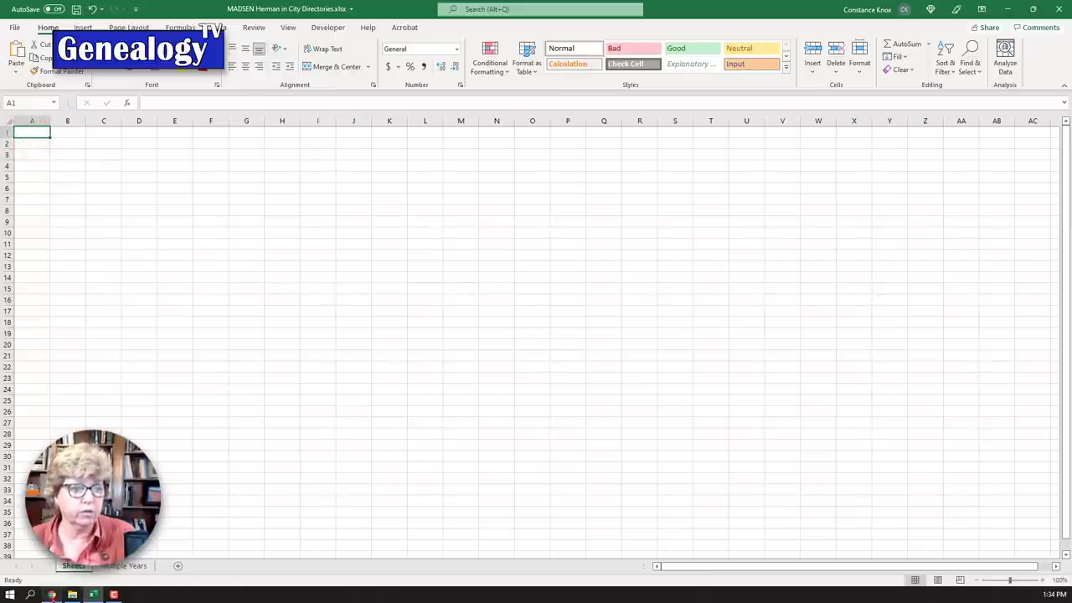
left_click(51, 594)
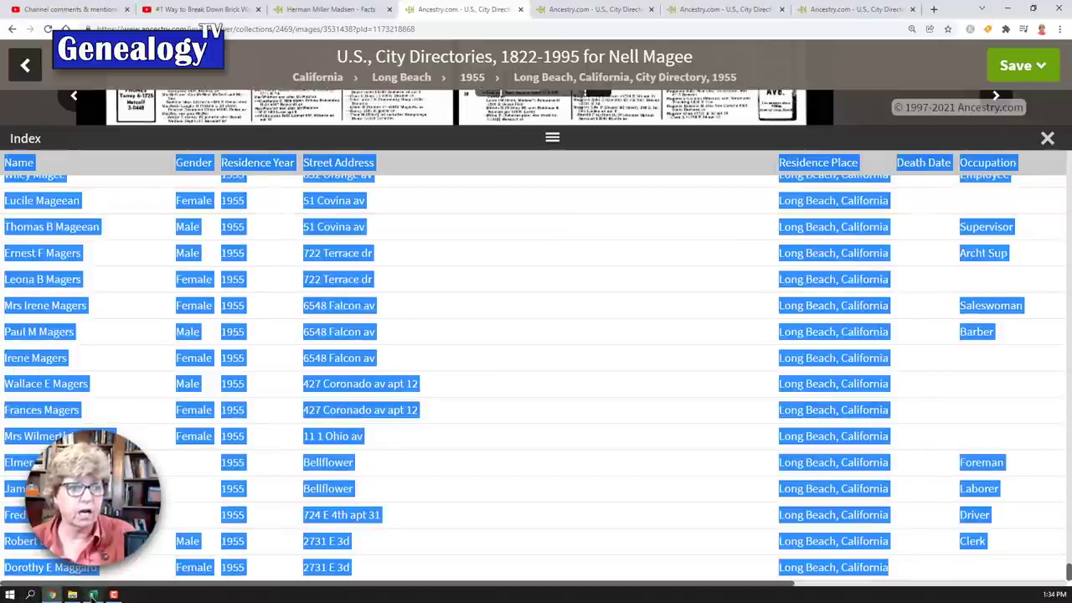
left_click(93, 594)
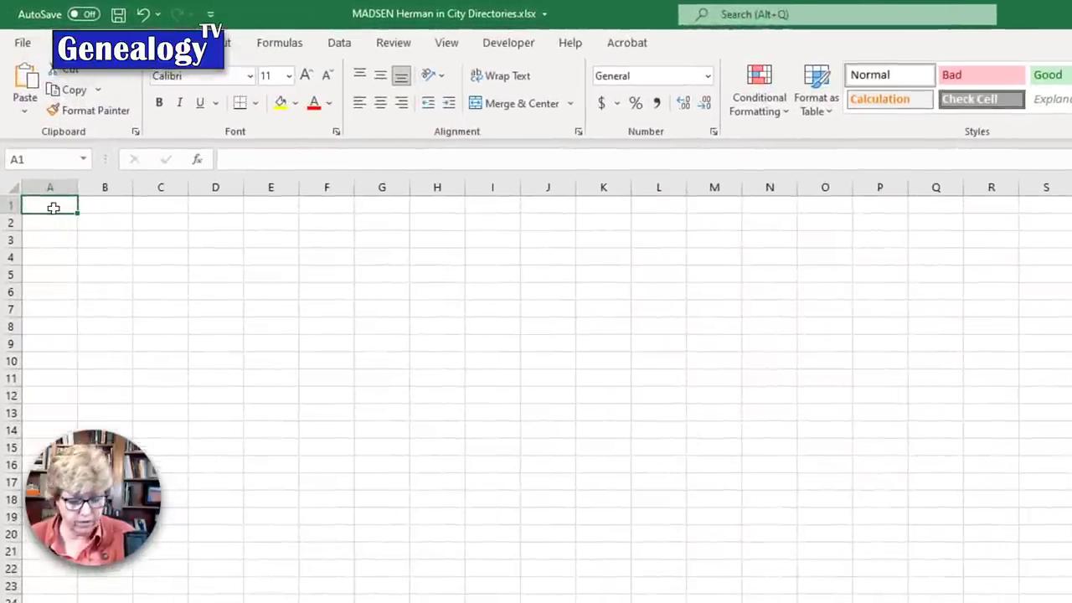
type("1955")
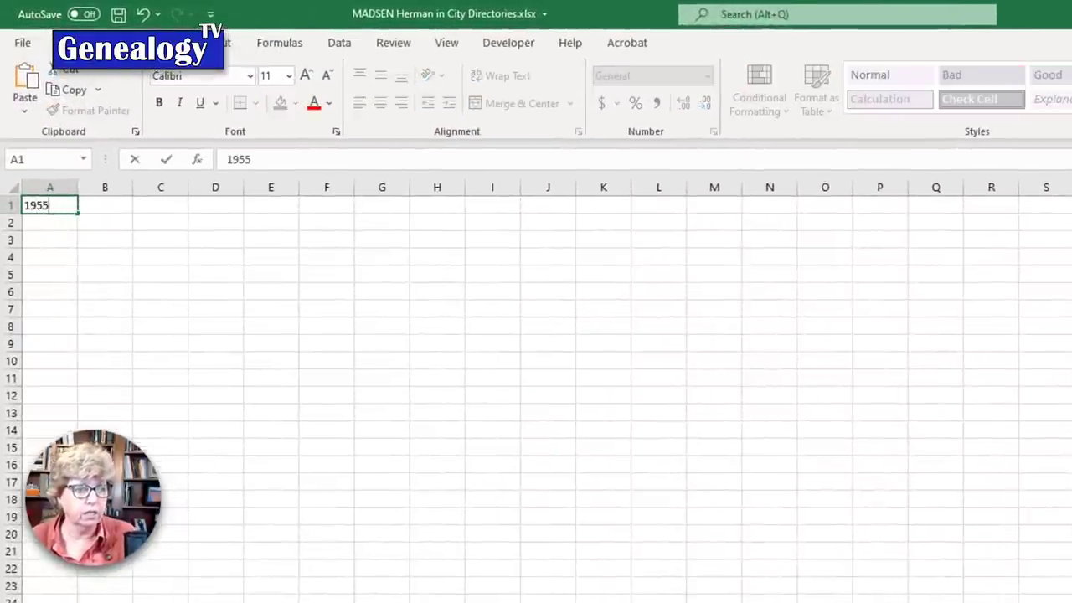
key("alt+Tab")
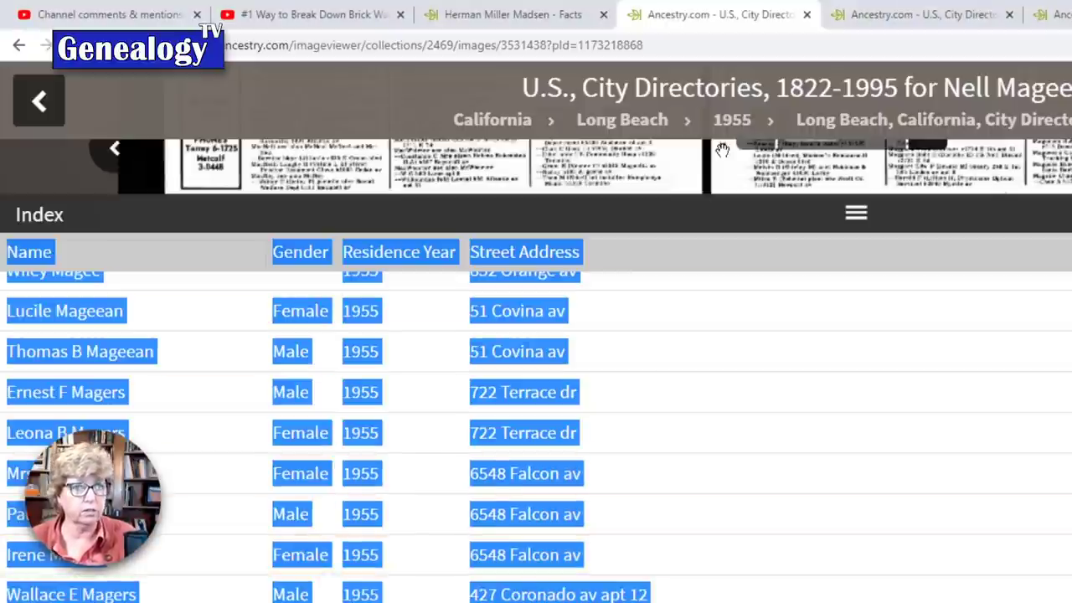
key("alt+Tab")
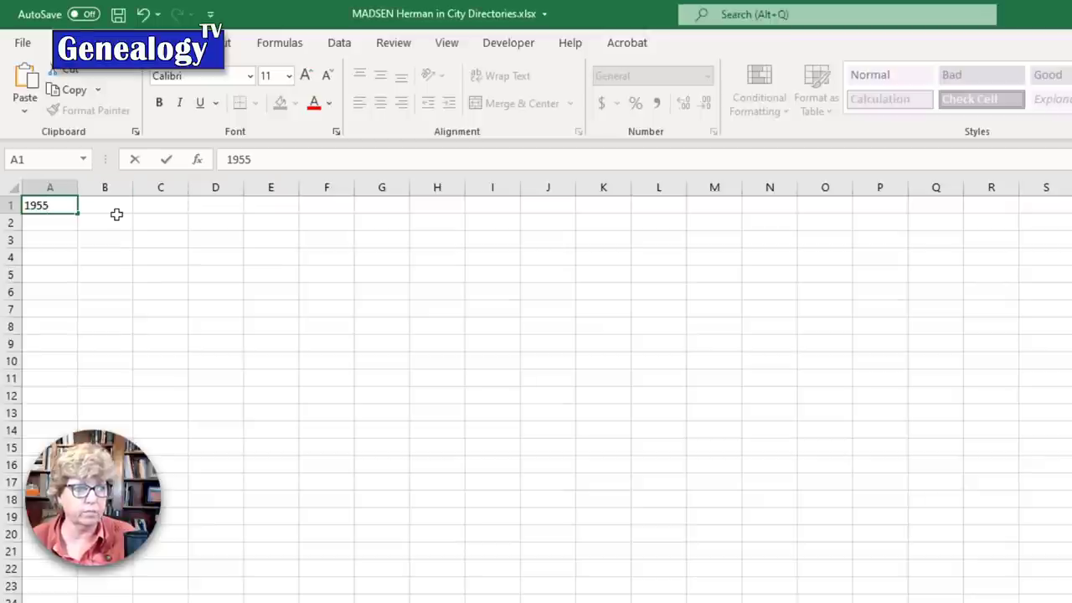
Paste the copied index into B1, then undo the single-column paste.
left_click(118, 216)
left_click(120, 207)
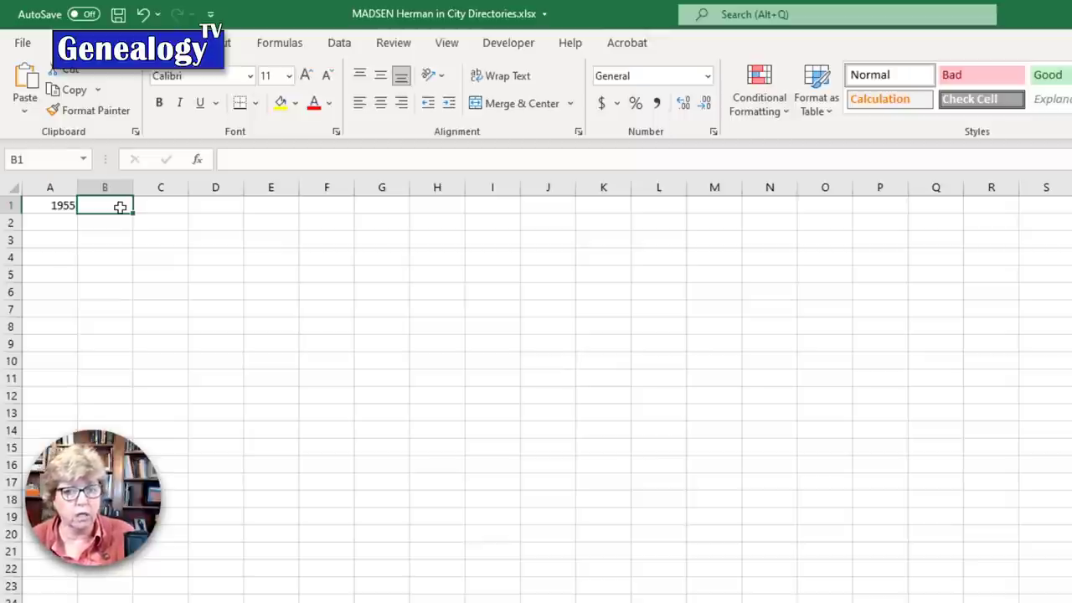
key("ctrl+v")
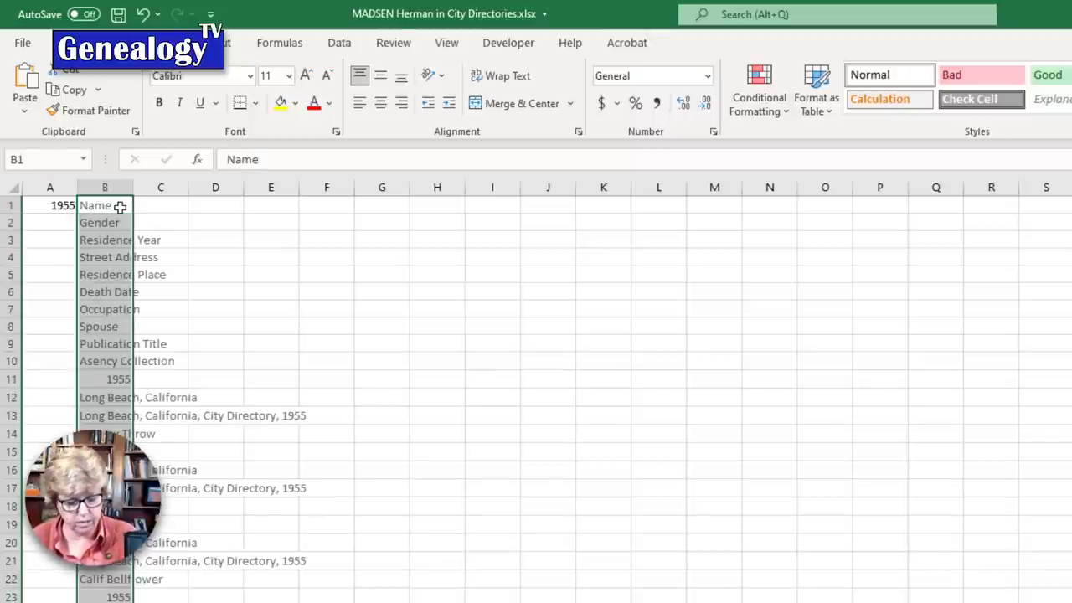
key("ctrl+z")
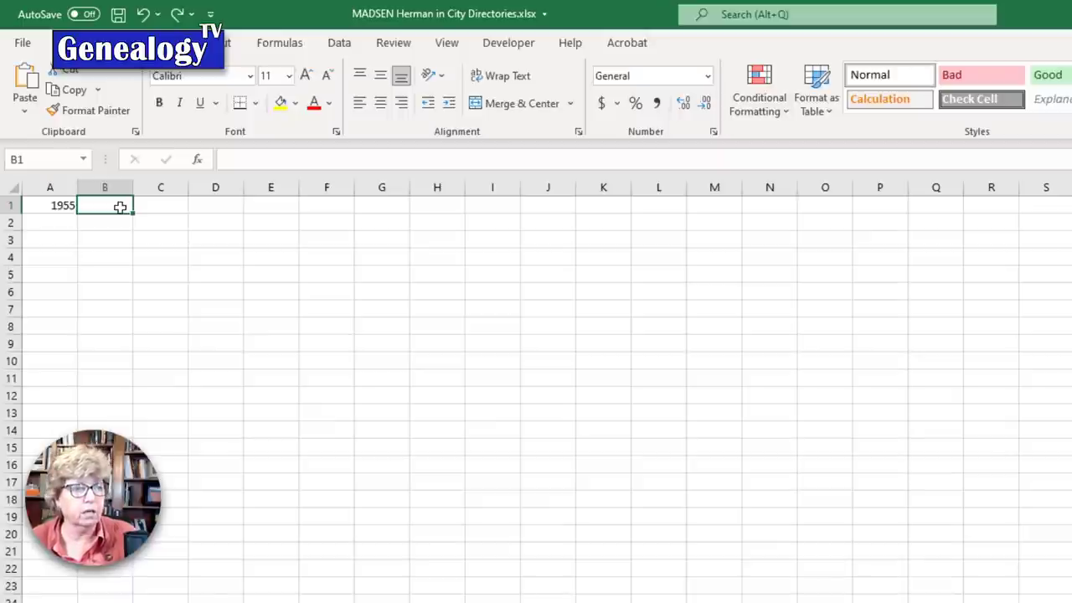
Paste the index into B1 as plain Text, spreading Name through Publication Title across columns B–J.
right_click(120, 207)
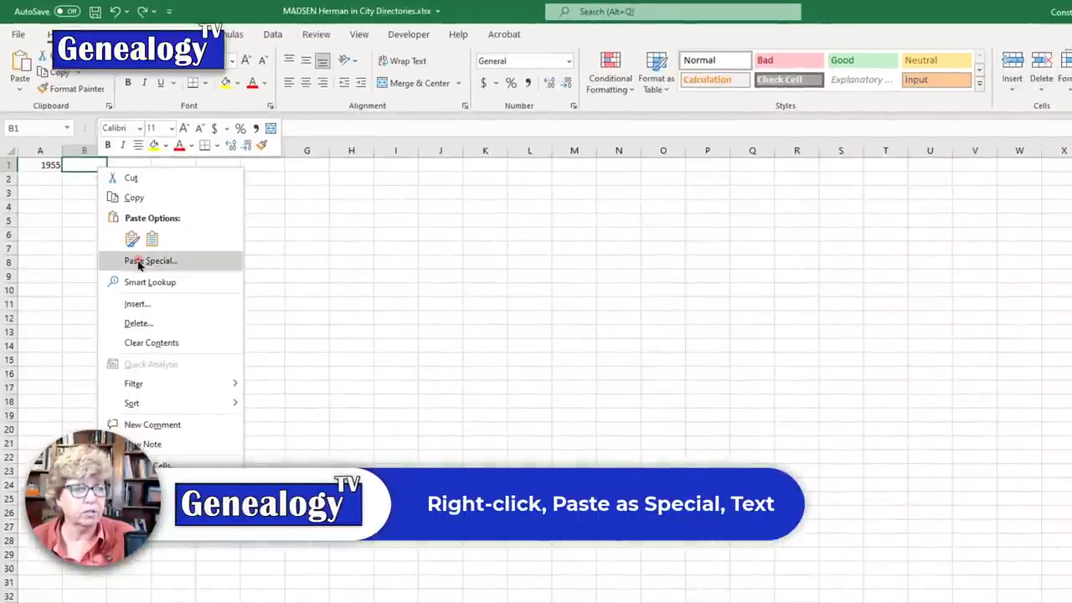
left_click(138, 261)
left_click(78, 187)
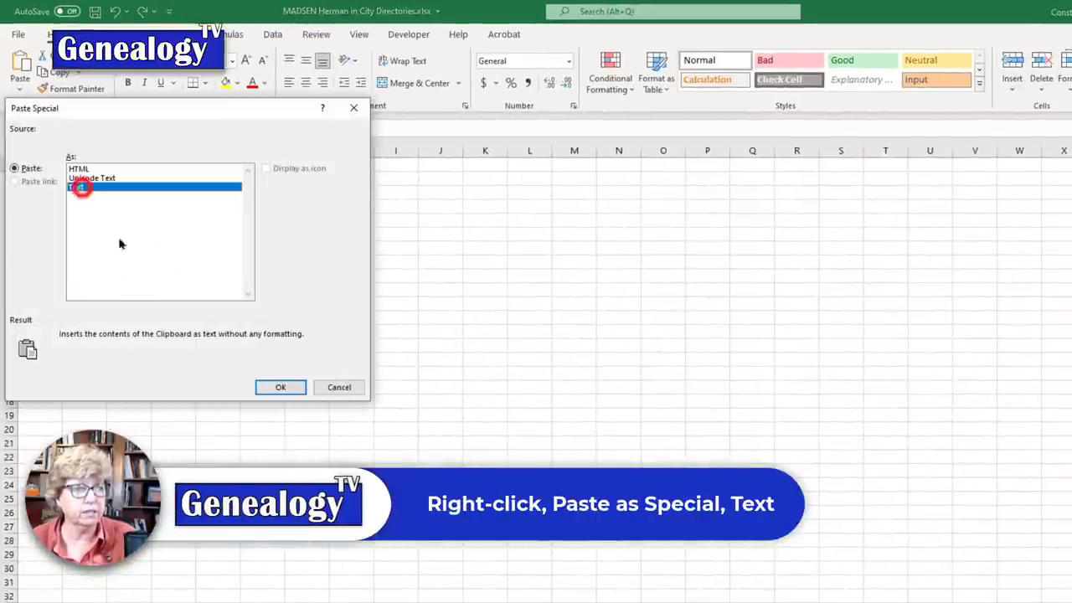
left_click(281, 388)
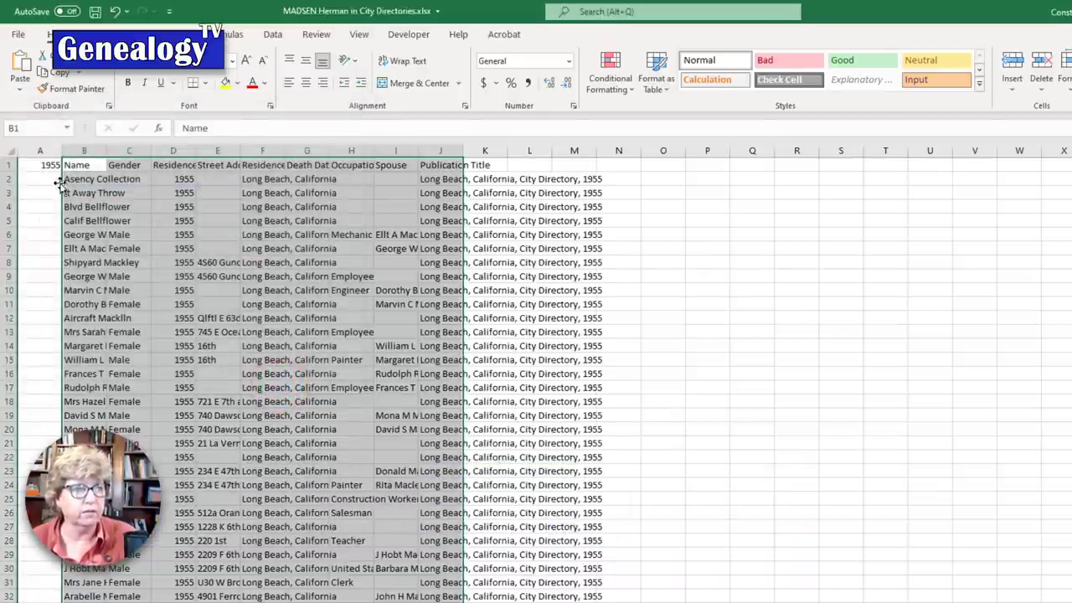
left_click(43, 165)
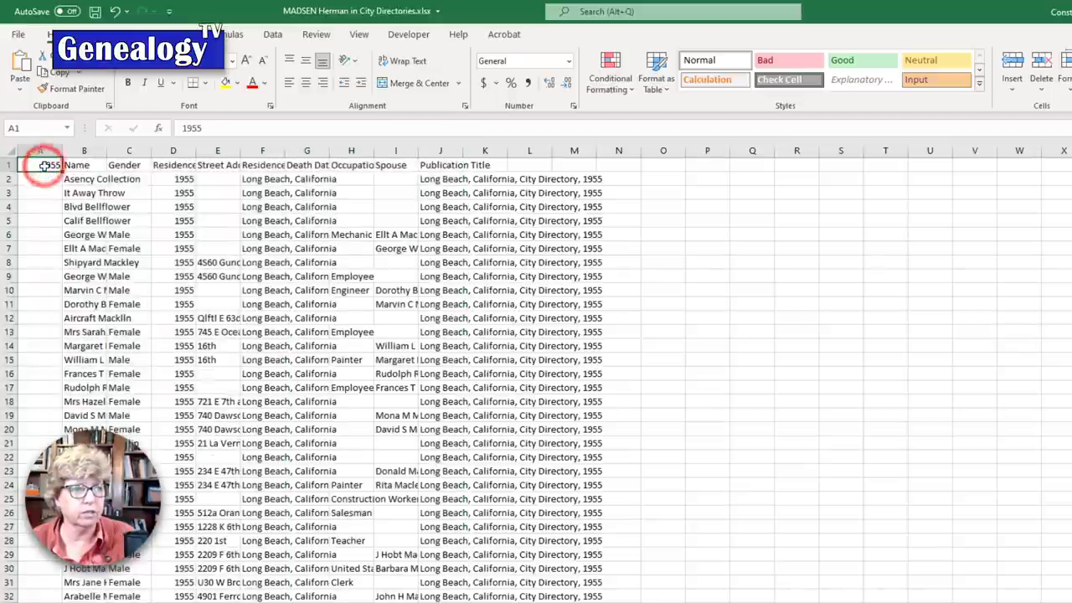
Move 1955 from A1 down to A2 and enter the header 'Year' in A1.
left_click_drag(46, 174, 47, 179)
left_click(44, 165)
type("Year")
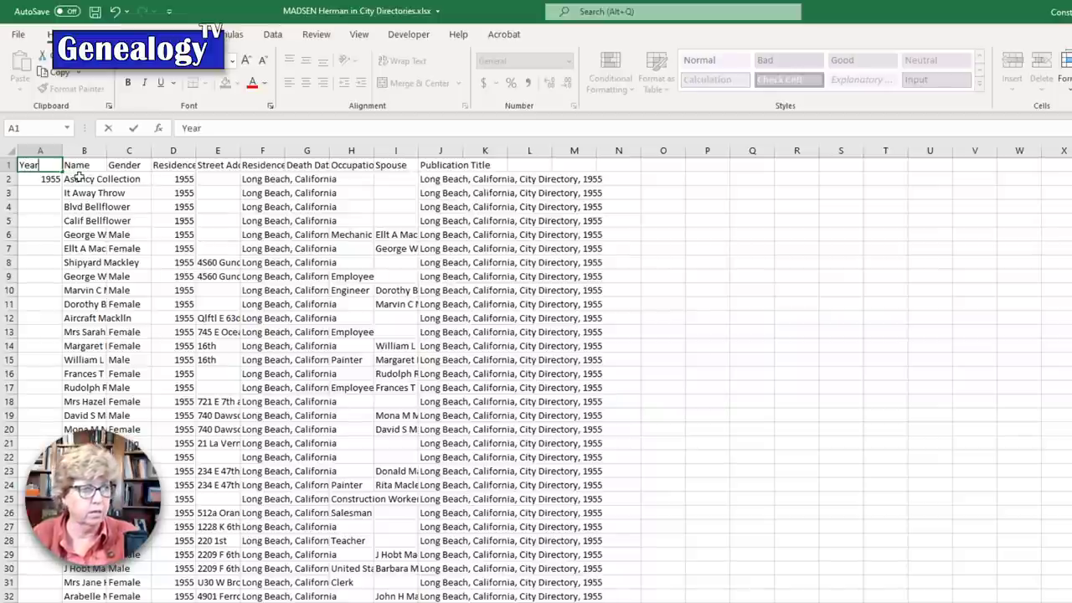
key("Return")
Fill 1955 down column A through row 409, then return to the Ancestry index.
left_click_drag(60, 185, 58, 599)
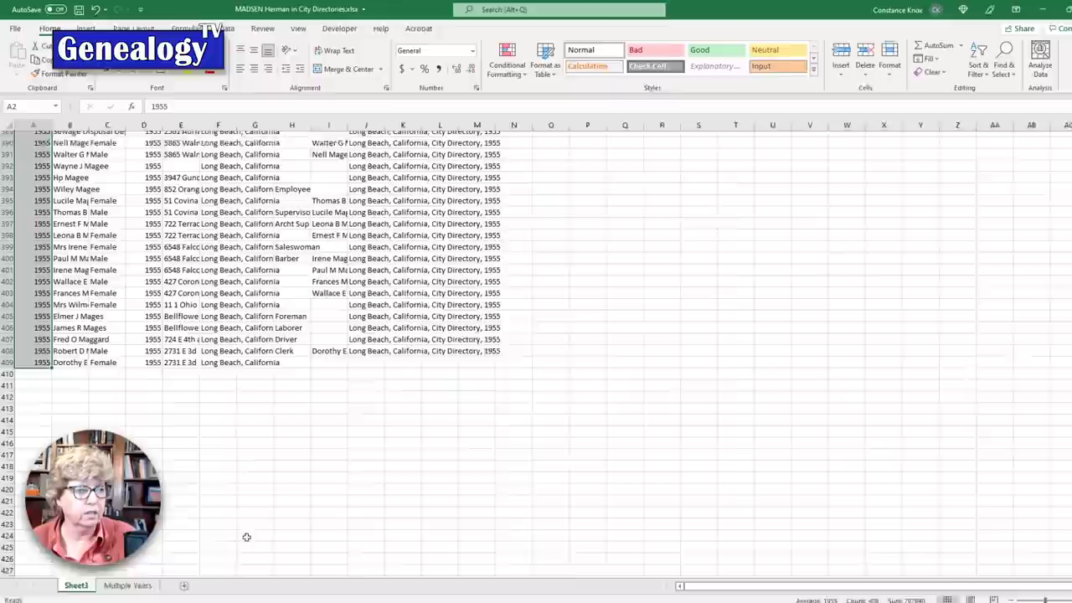
scroll(238, 520, "up", 3)
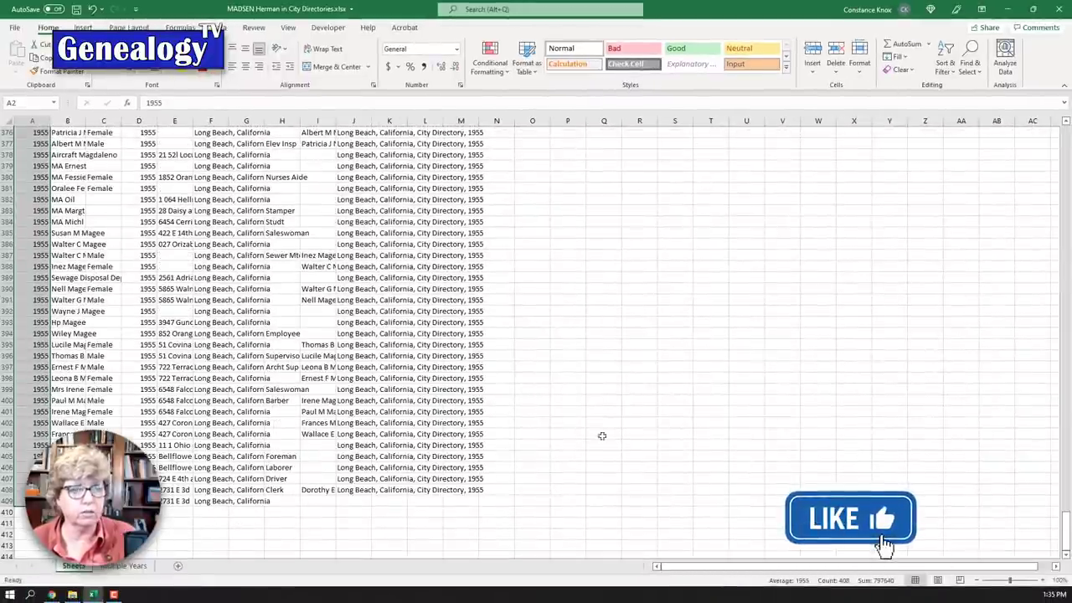
left_click(32, 512)
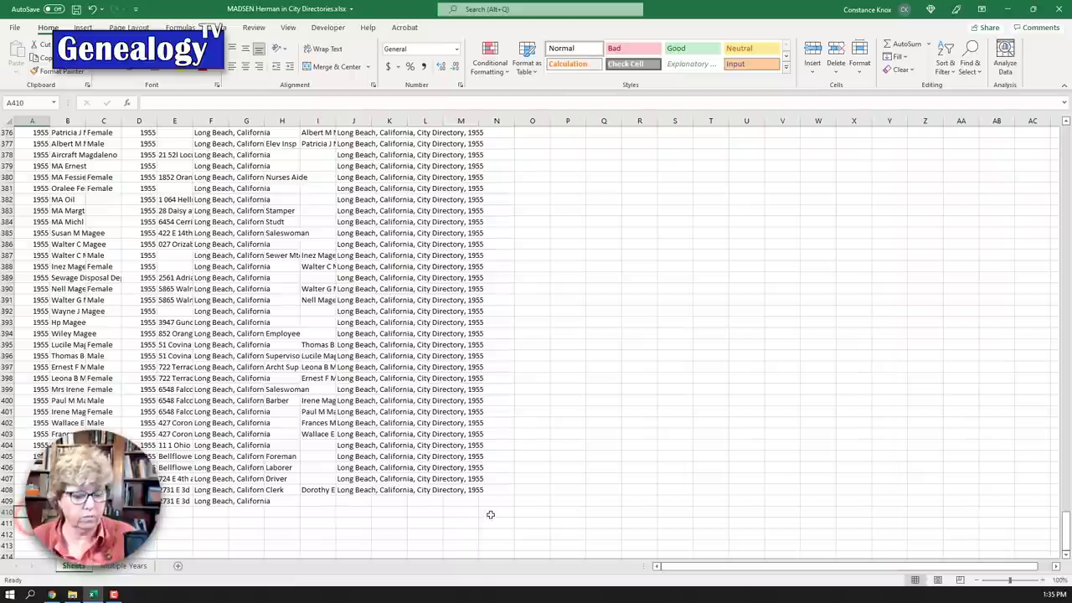
left_click(51, 594)
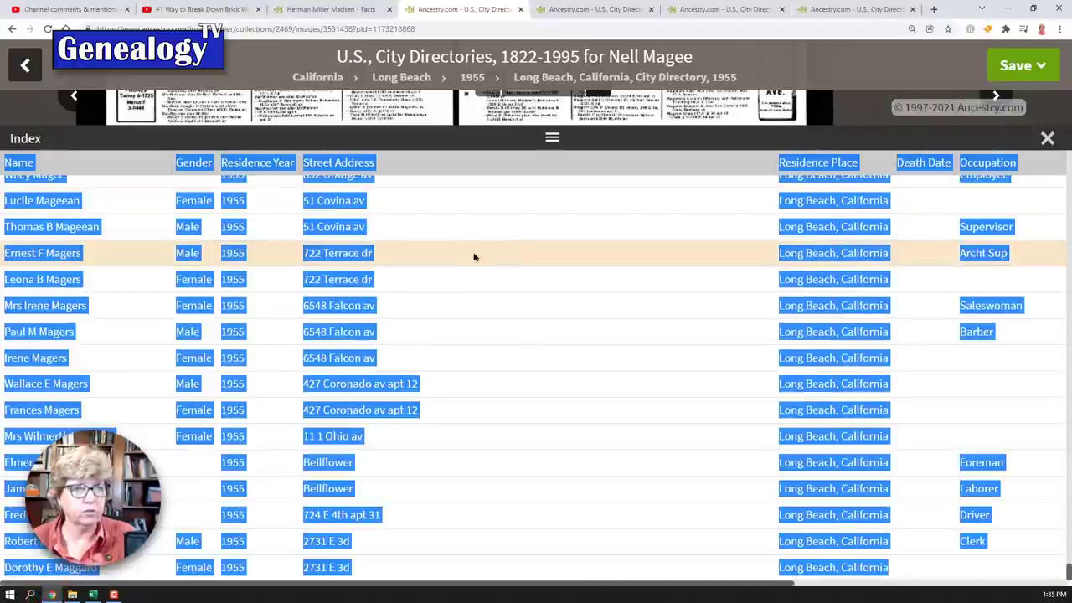
Go to the 1961 Long Beach City Directory tab and show that page's name index.
left_click(578, 10)
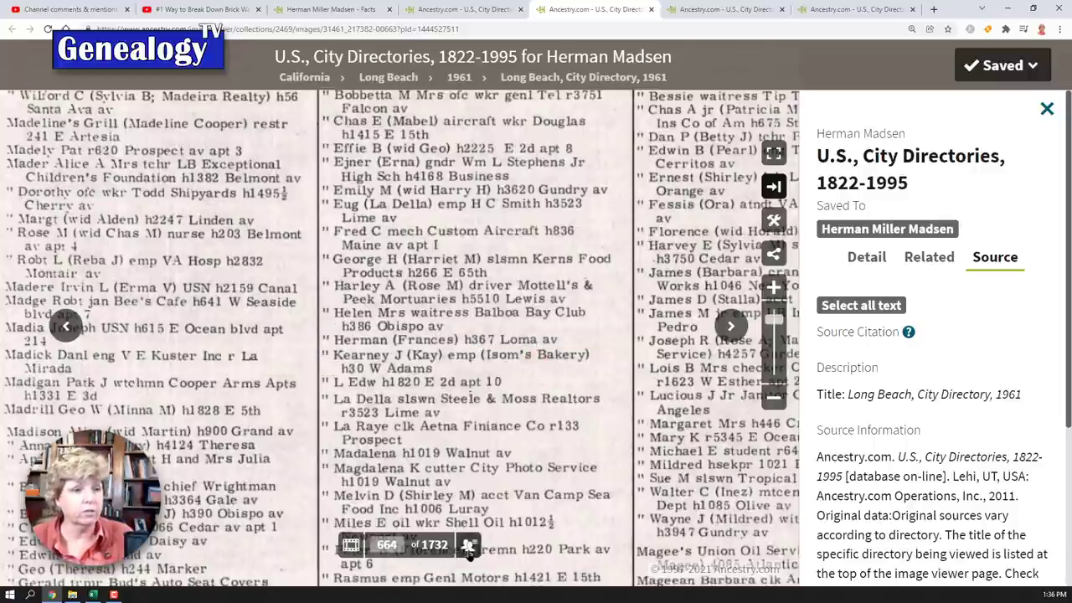
left_click(469, 546)
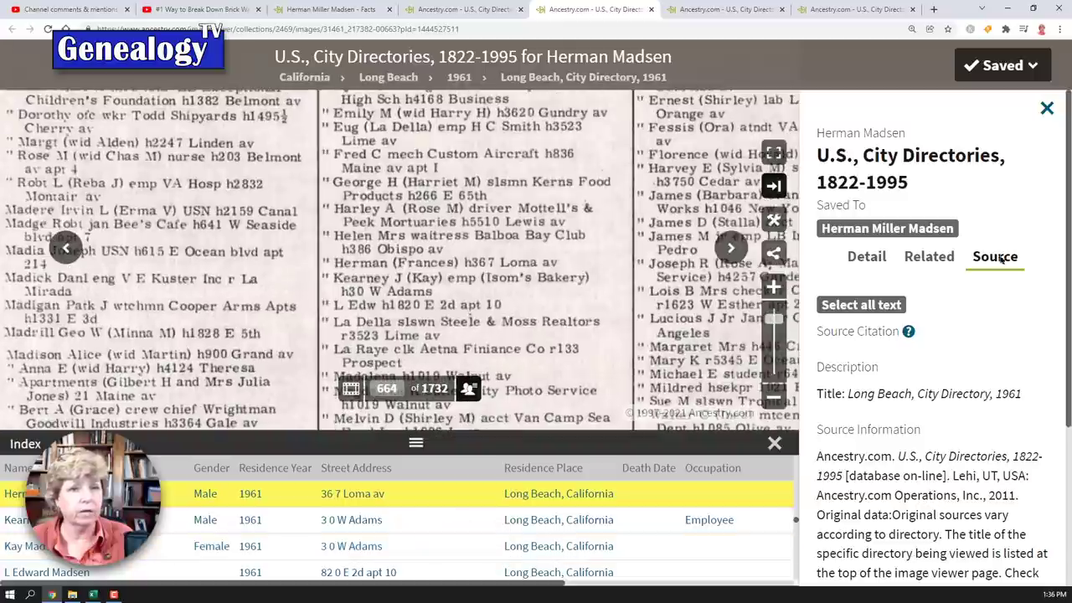
Expand the 1961 index and select the rows from the Maddox entries through the Magic entries.
left_click(1047, 108)
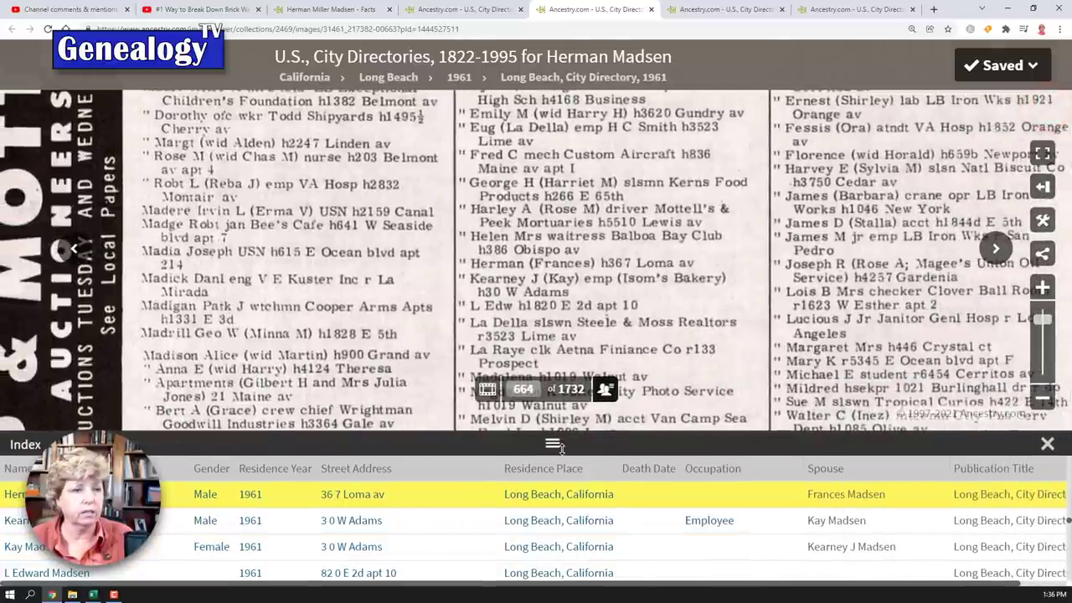
left_click(556, 444)
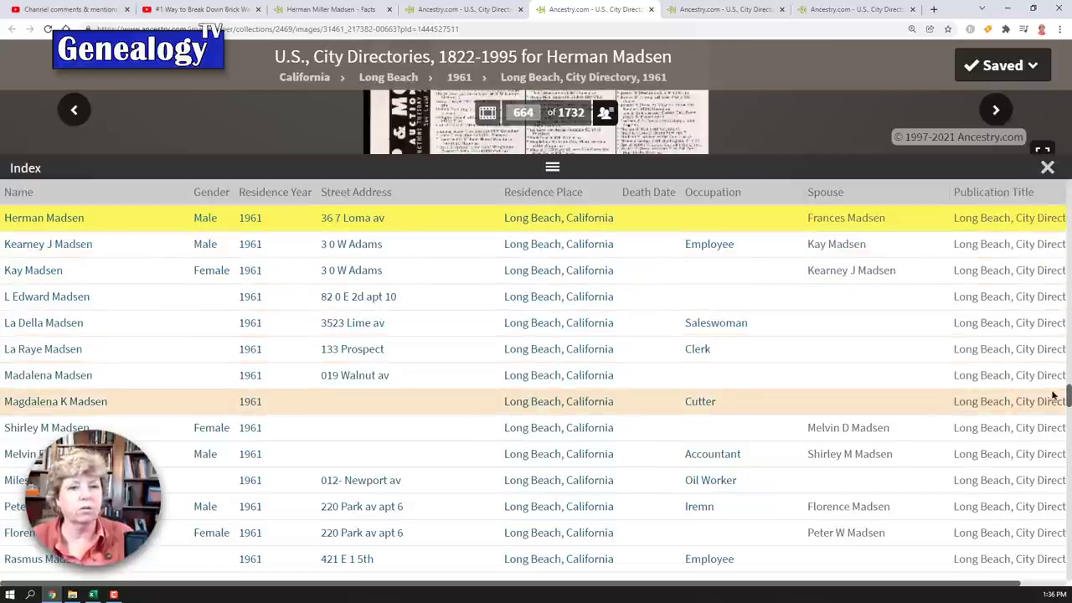
scroll(1060, 394, "down", 15)
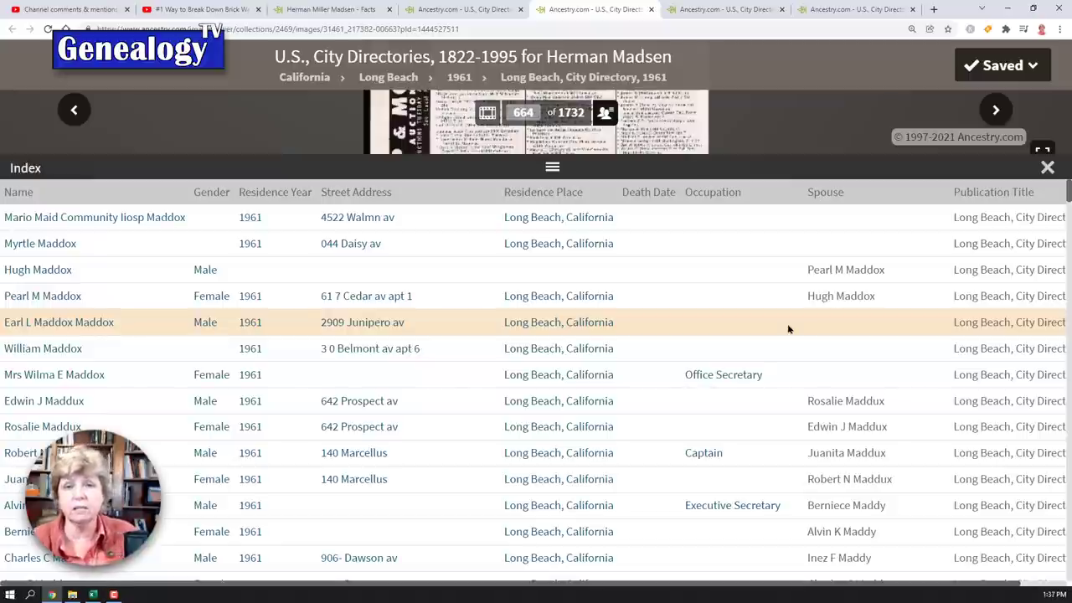
scroll(558, 474, "down", 7)
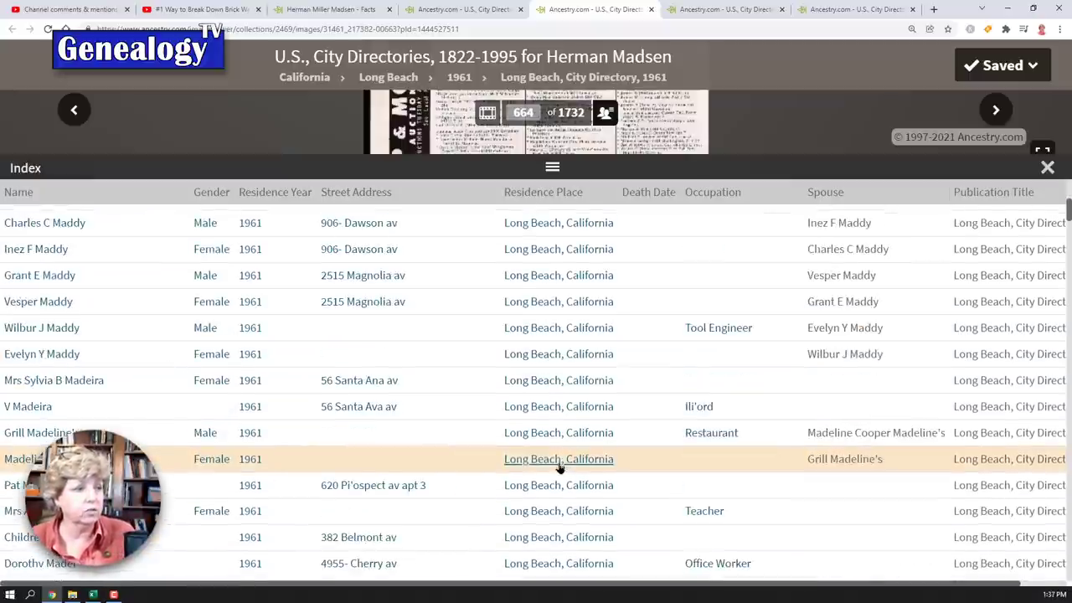
scroll(249, 479, "down", 4)
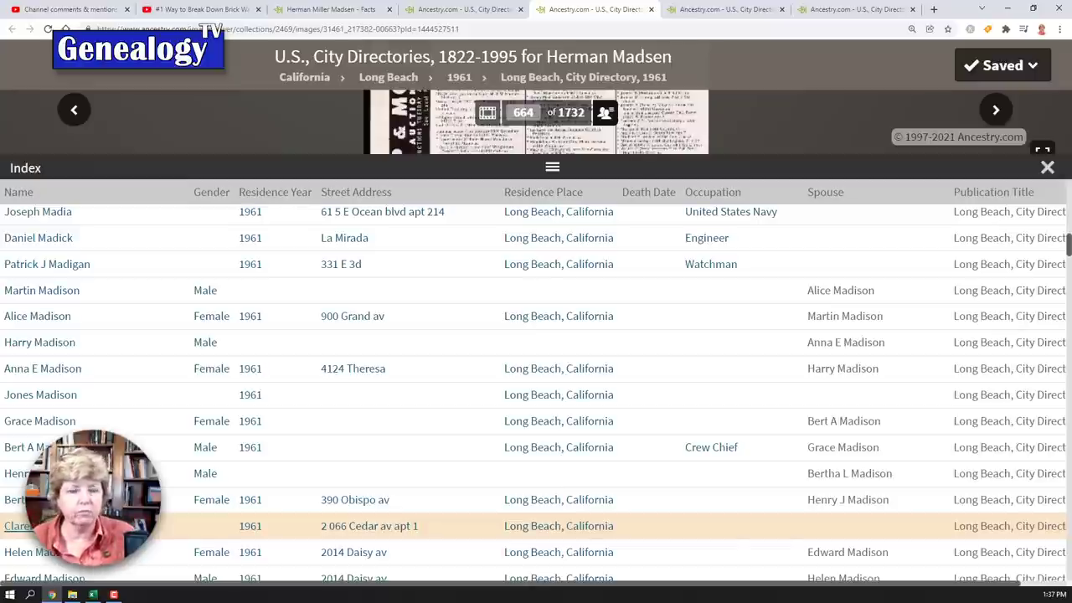
scroll(628, 338, "up", 10)
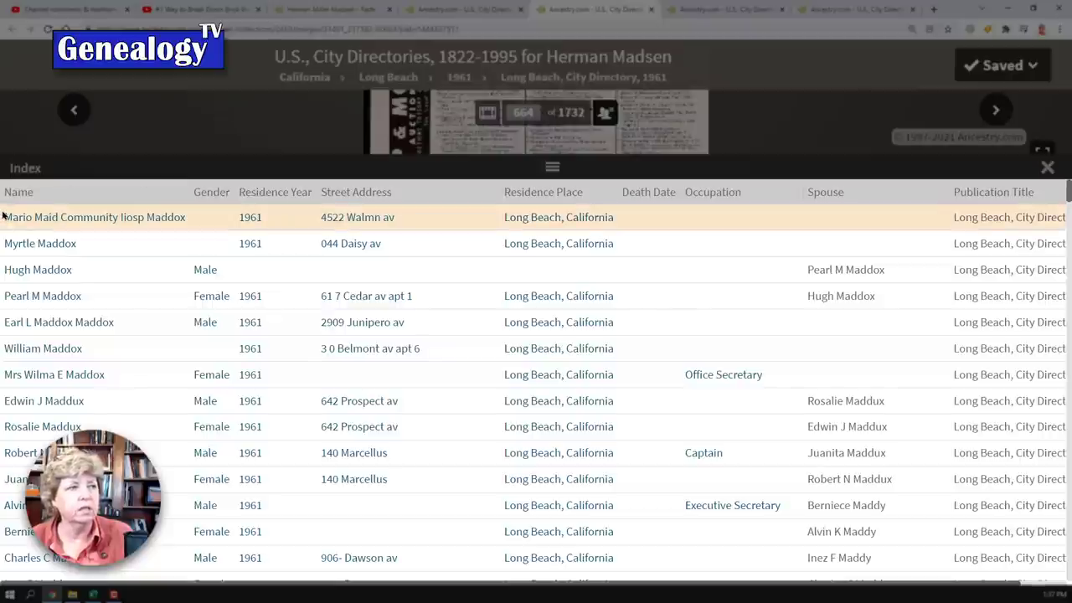
left_click_drag(8, 206, 1002, 561)
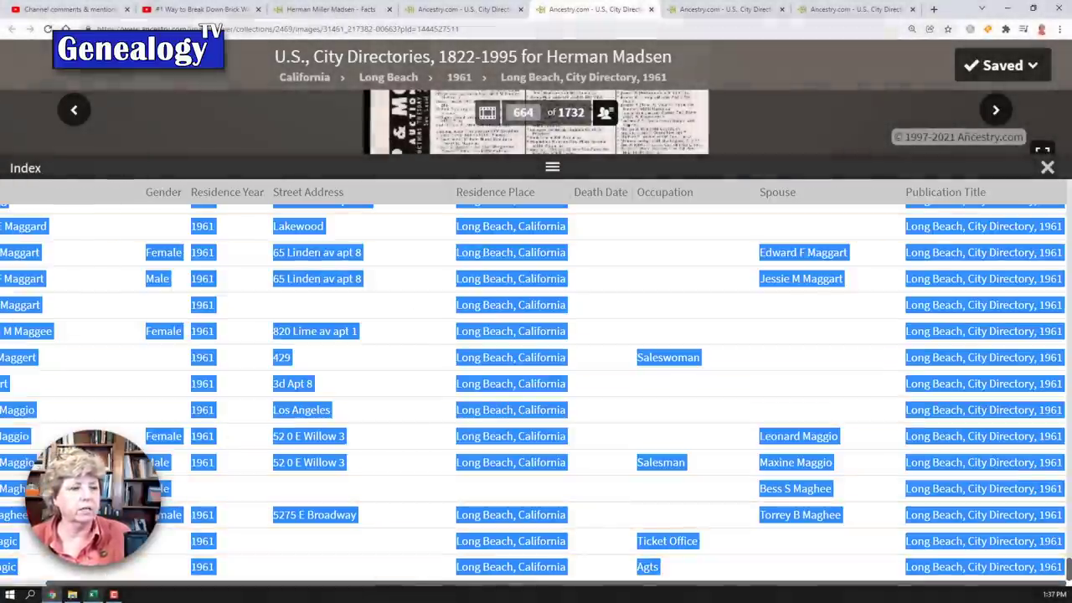
left_click(93, 594)
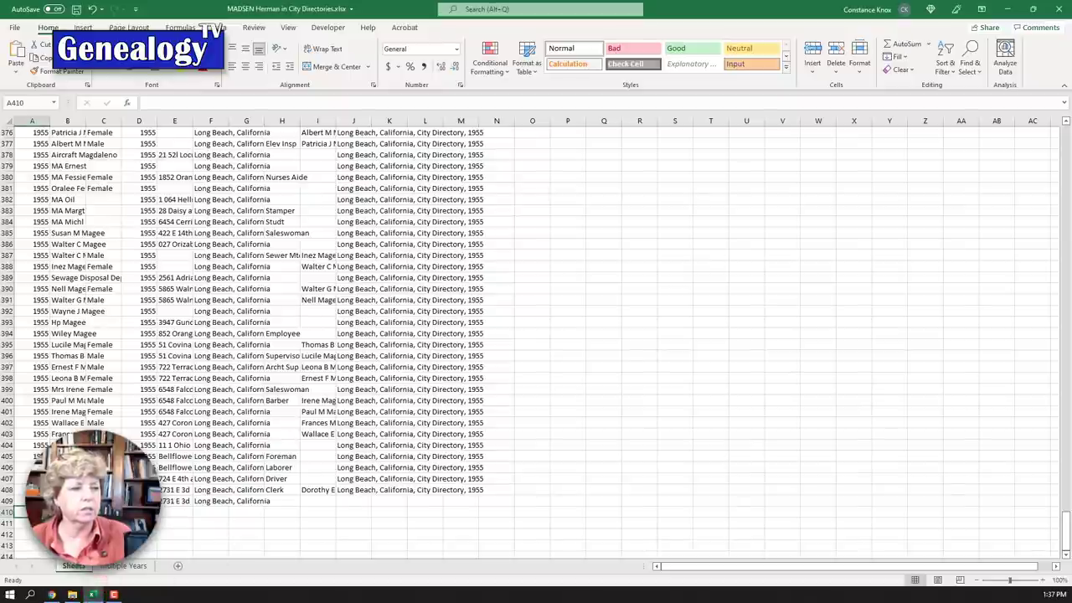
Paste the copied 1961 rows into B410 as Text using Paste Special.
key("Right")
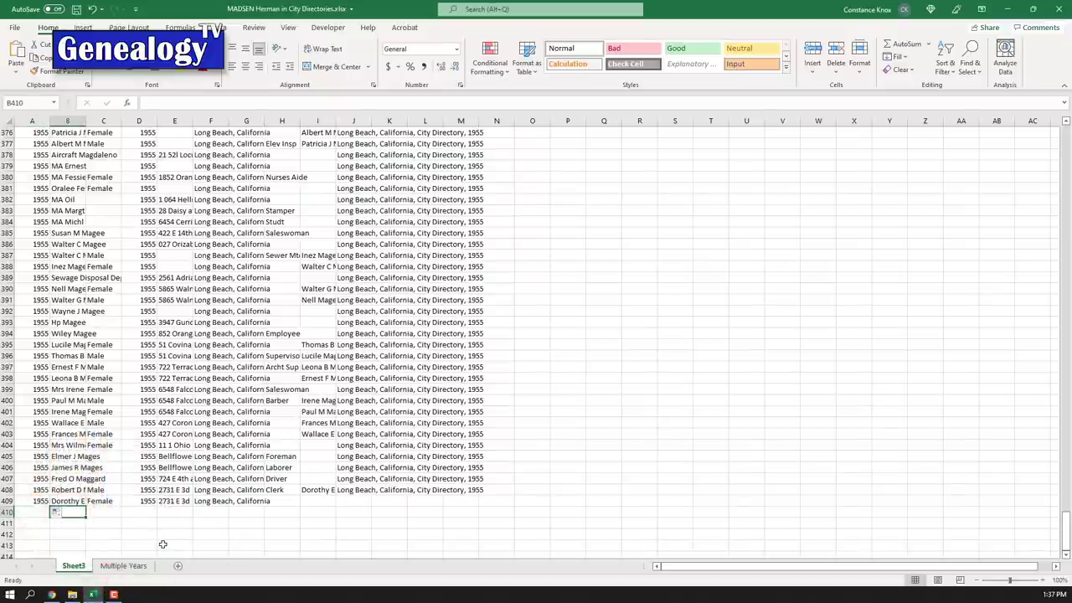
right_click(77, 511)
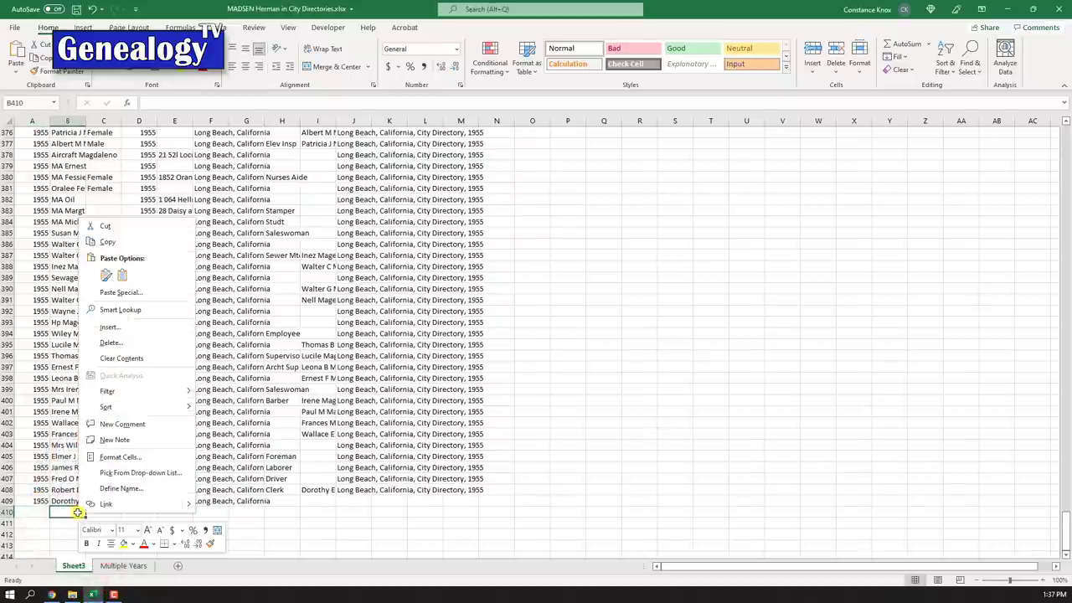
left_click(109, 289)
left_click(69, 230)
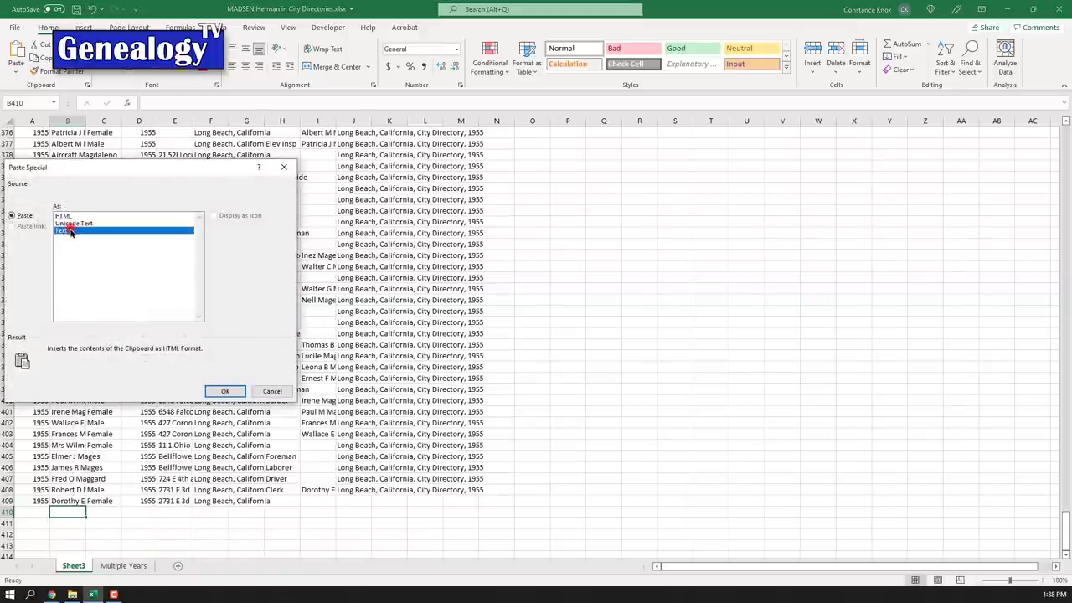
left_click(219, 391)
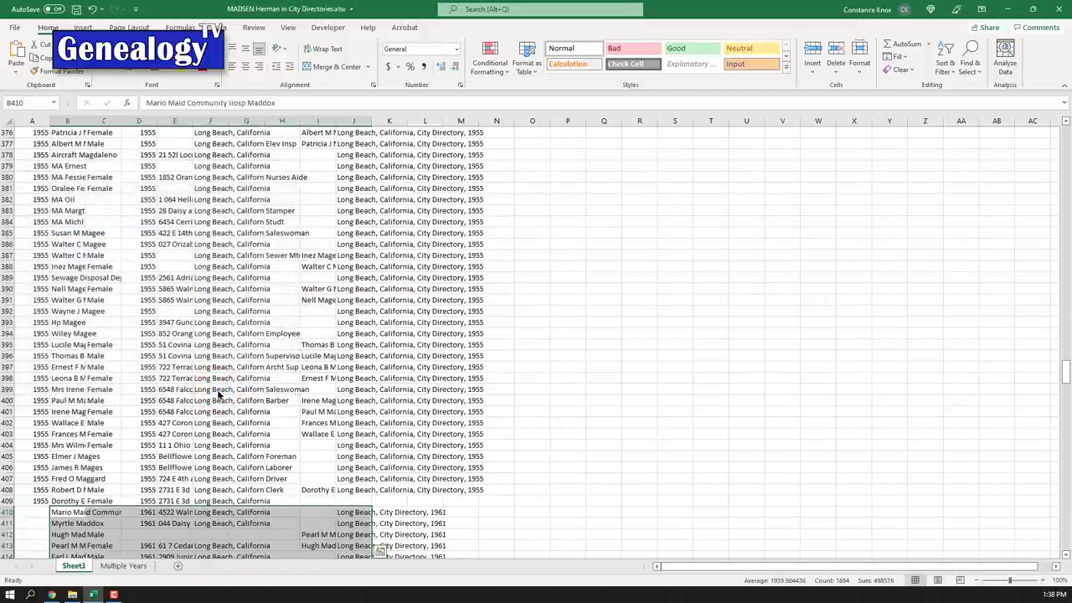
scroll(368, 444, "down", 5)
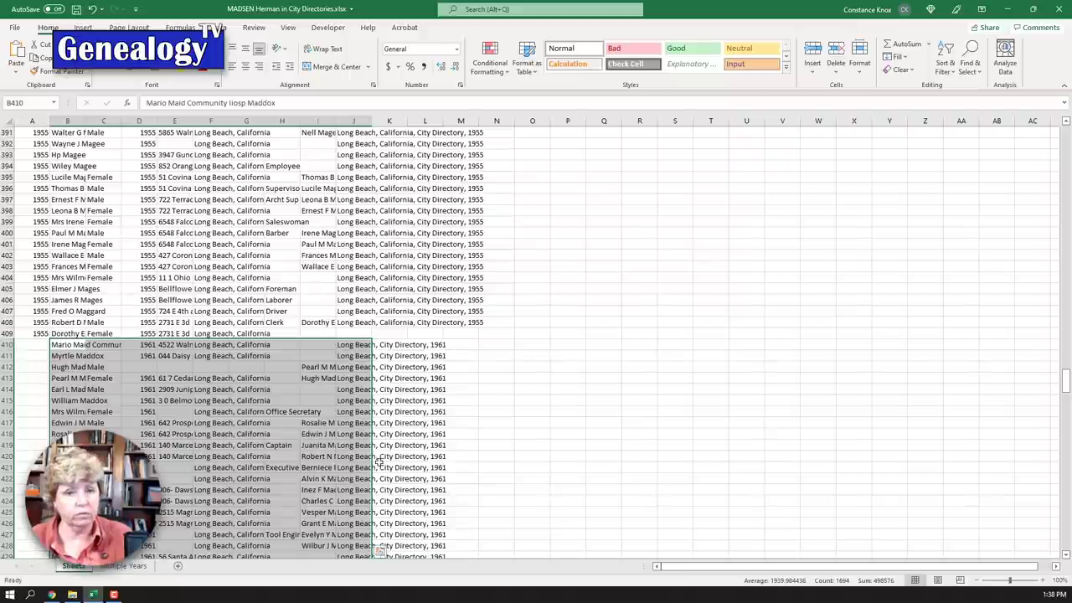
left_click(27, 349)
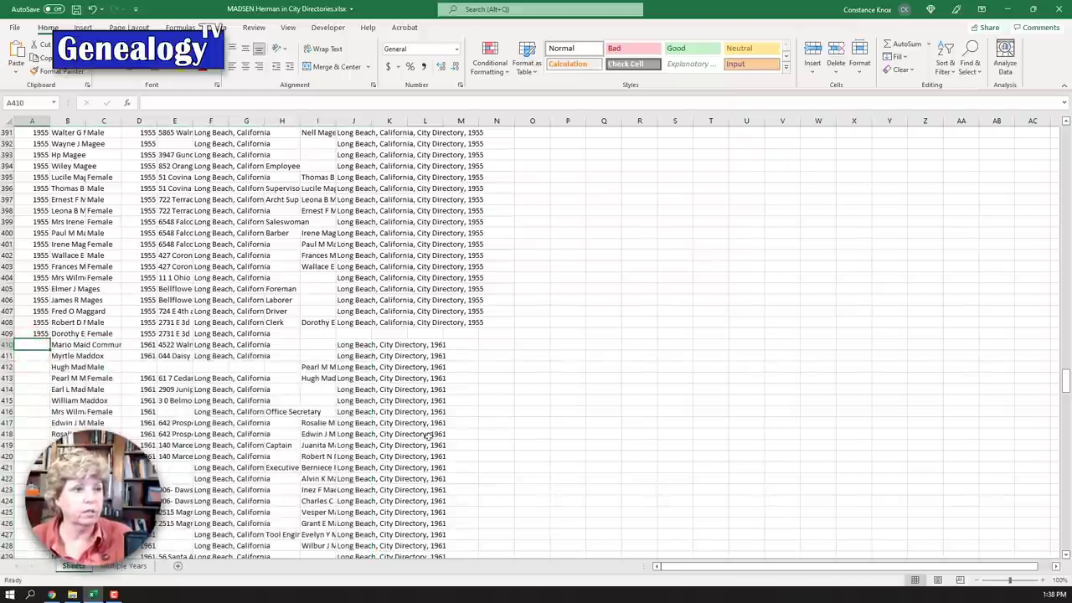
Enter 1961 in A410, fill it down to row 674, and return to the sheet's top.
left_click(51, 595)
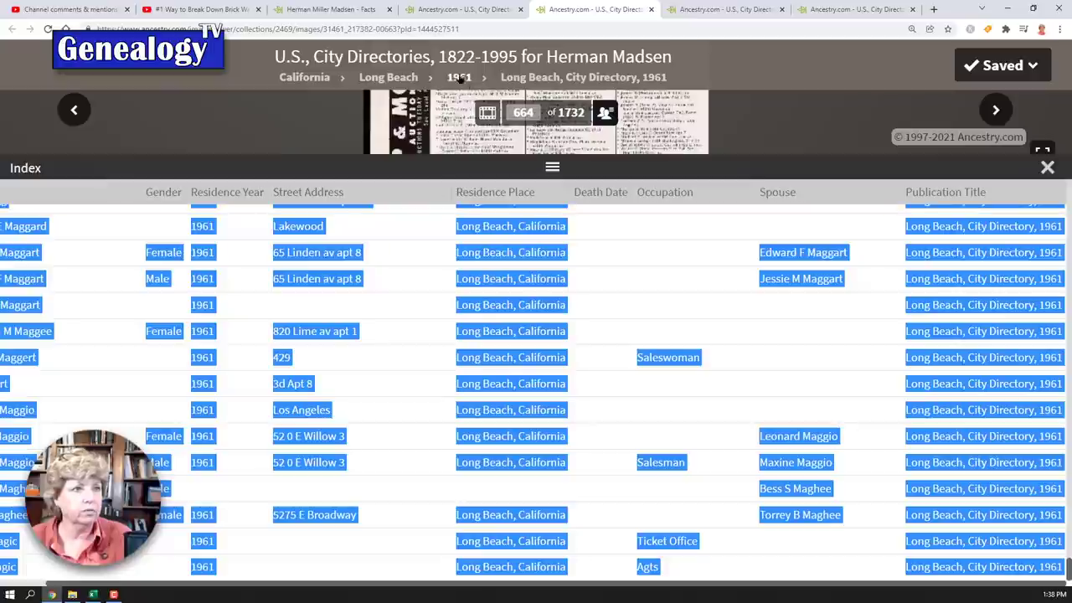
left_click(93, 594)
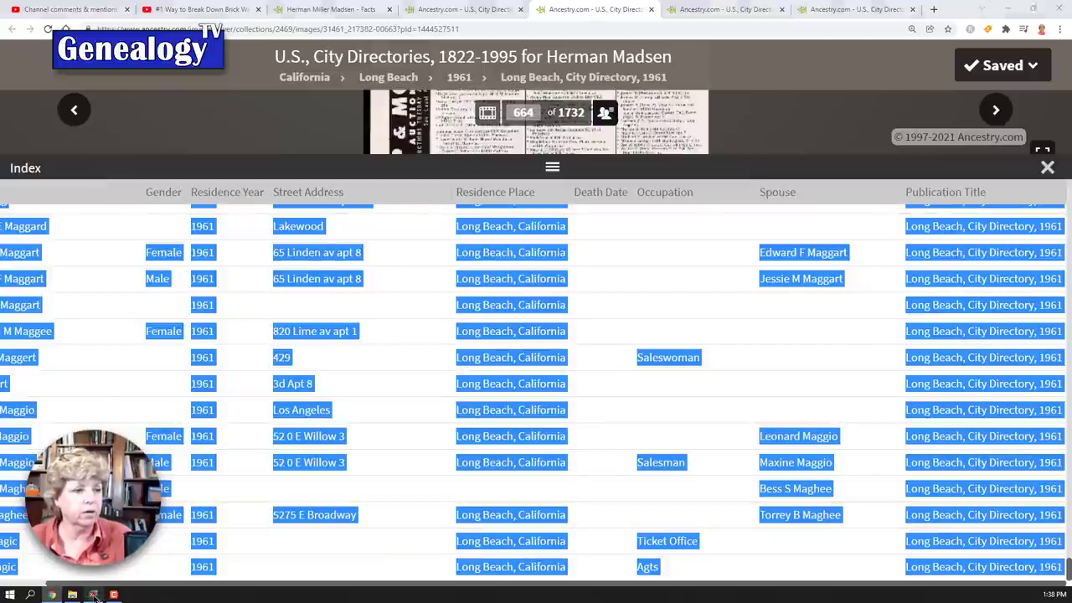
left_click(40, 342)
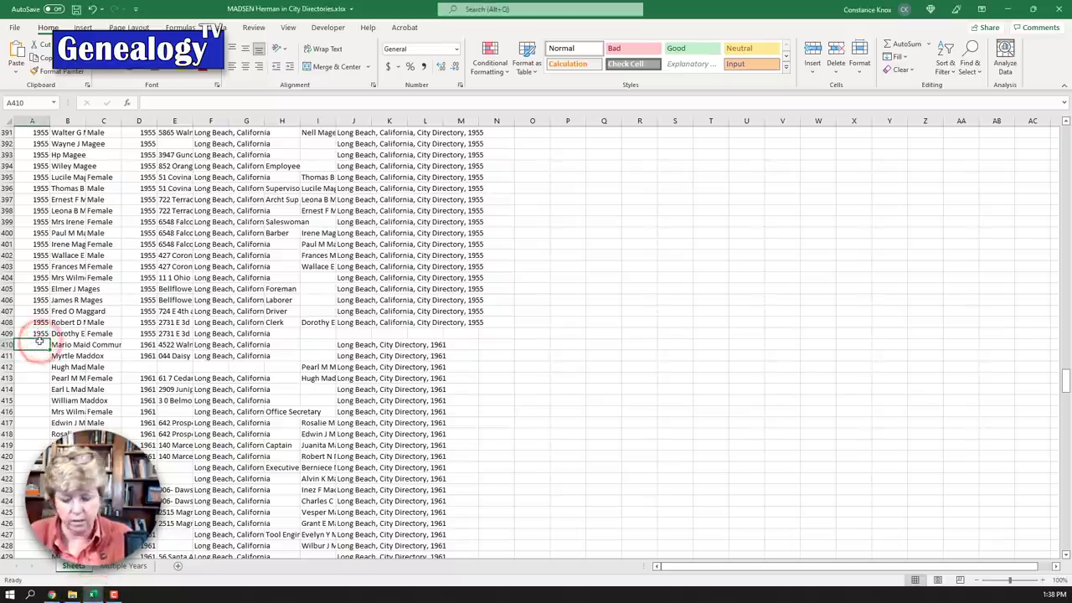
type("1961")
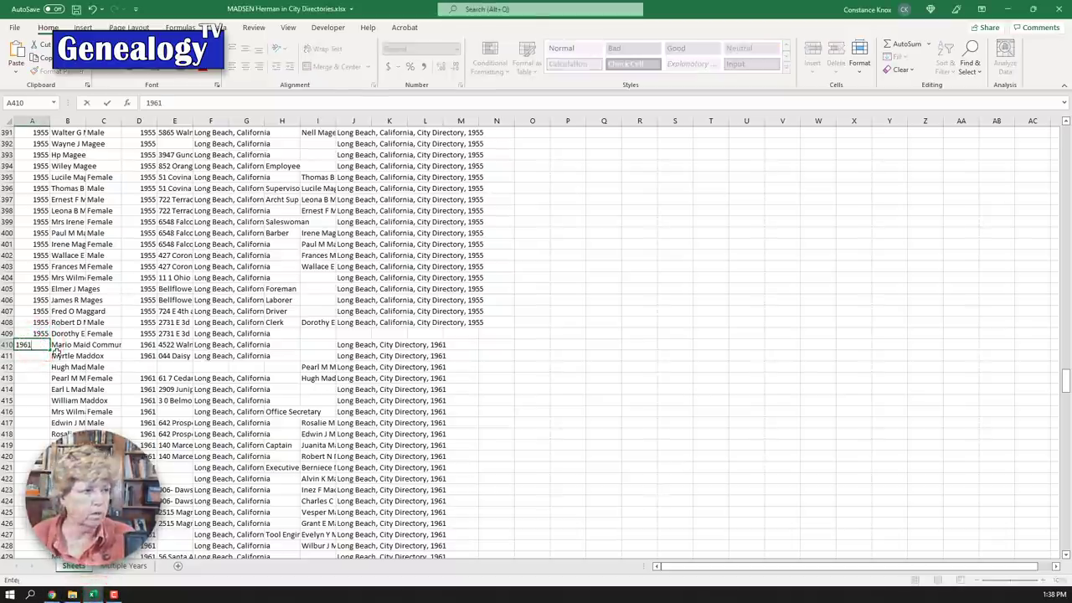
left_click(74, 389)
left_click(37, 344)
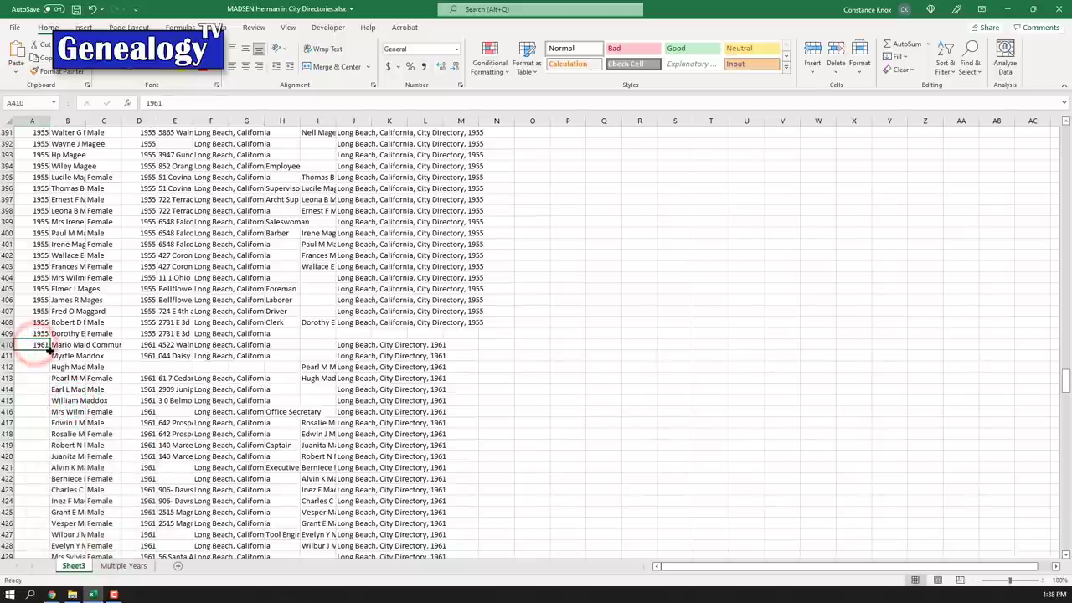
left_click_drag(50, 350, 52, 517)
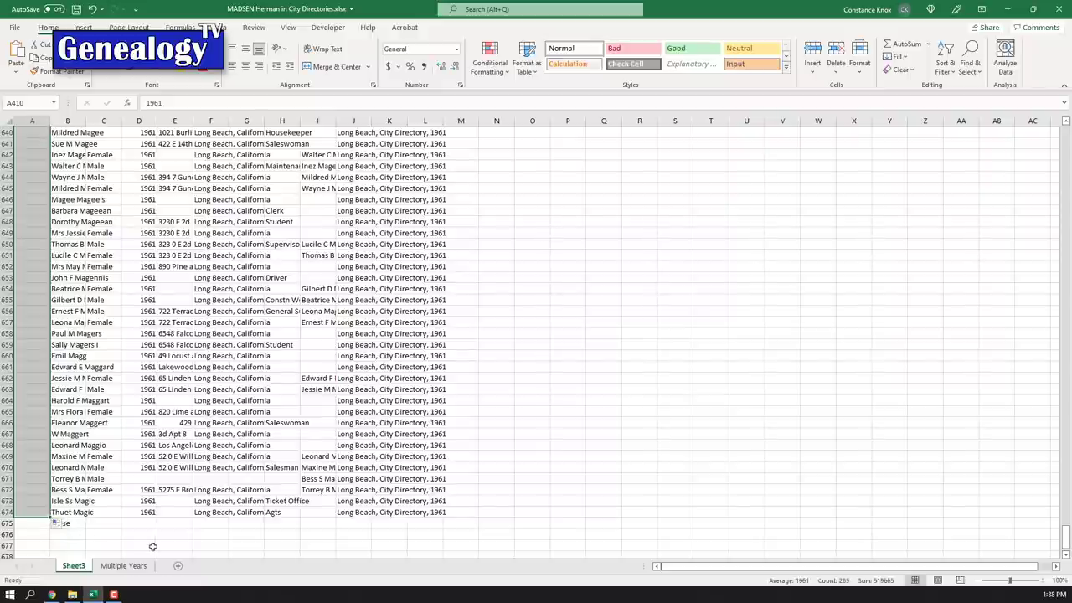
left_click(71, 523)
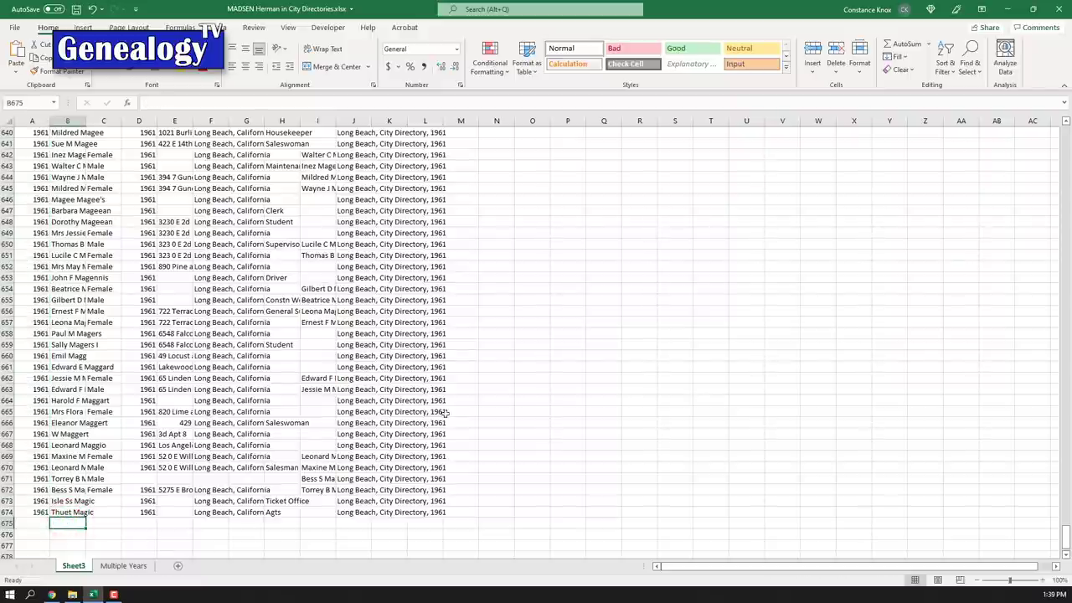
scroll(385, 409, "up", 20)
scroll(339, 409, "up", 20)
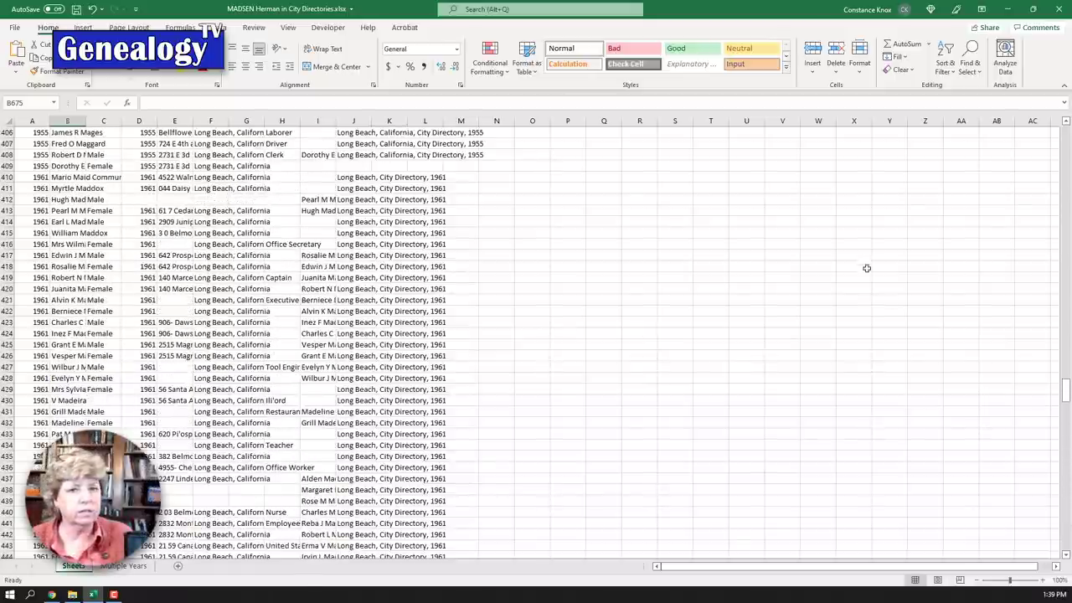
left_click_drag(1067, 398, 1066, 134)
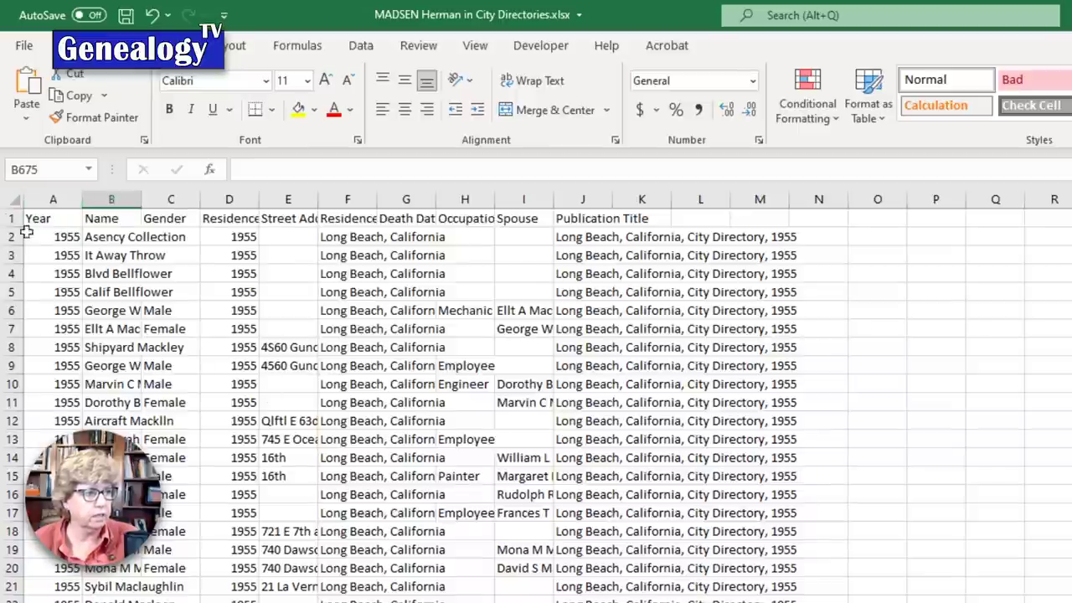
left_click(53, 199)
Select columns A through M and AutoFit their widths.
left_click_drag(53, 200, 779, 206)
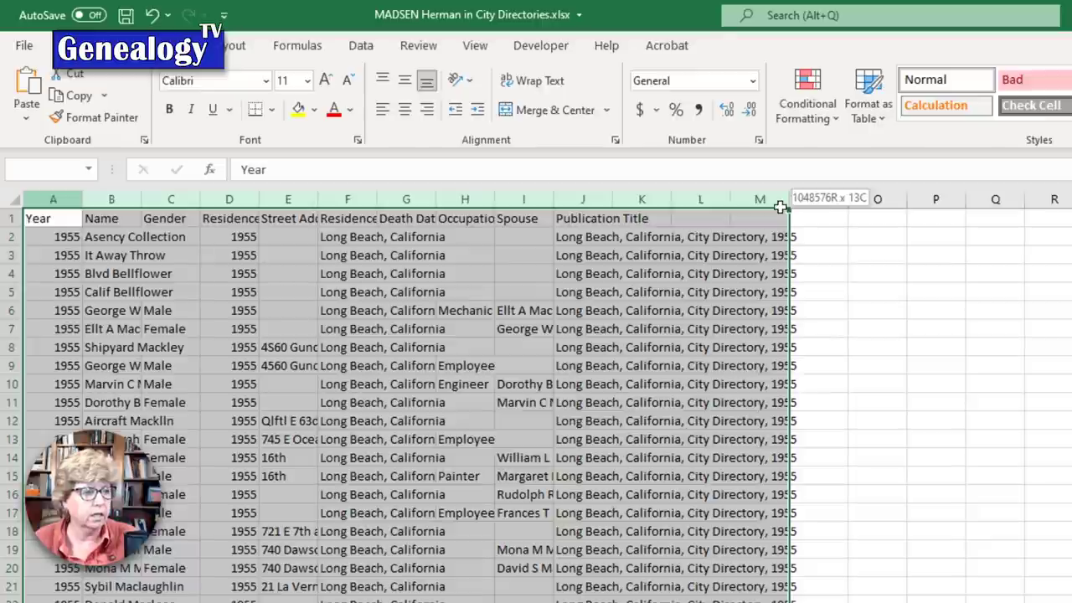
left_click_drag(780, 206, 780, 206)
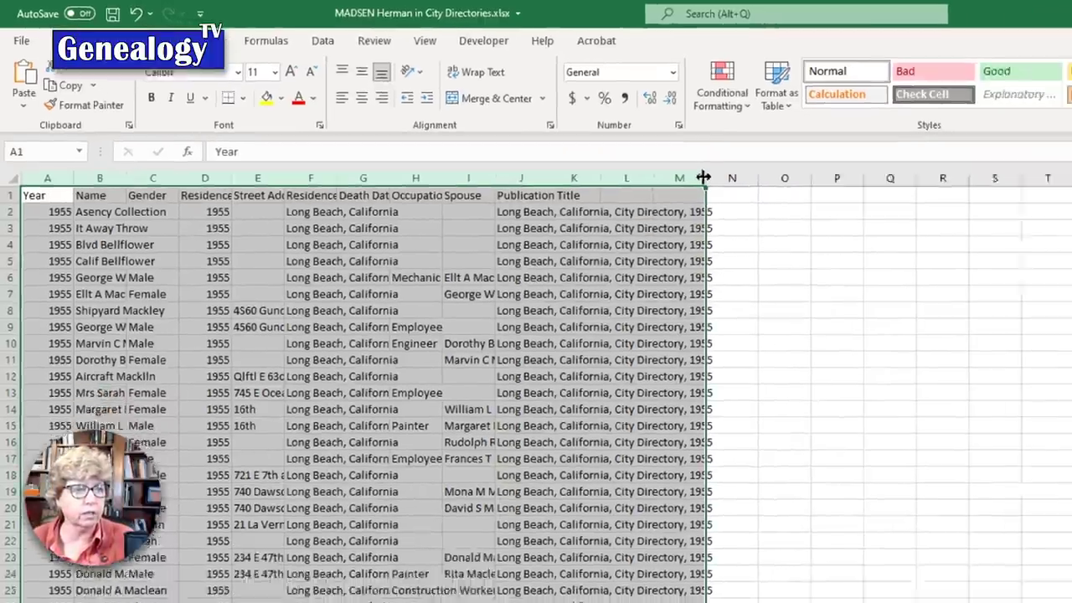
double_click(786, 199)
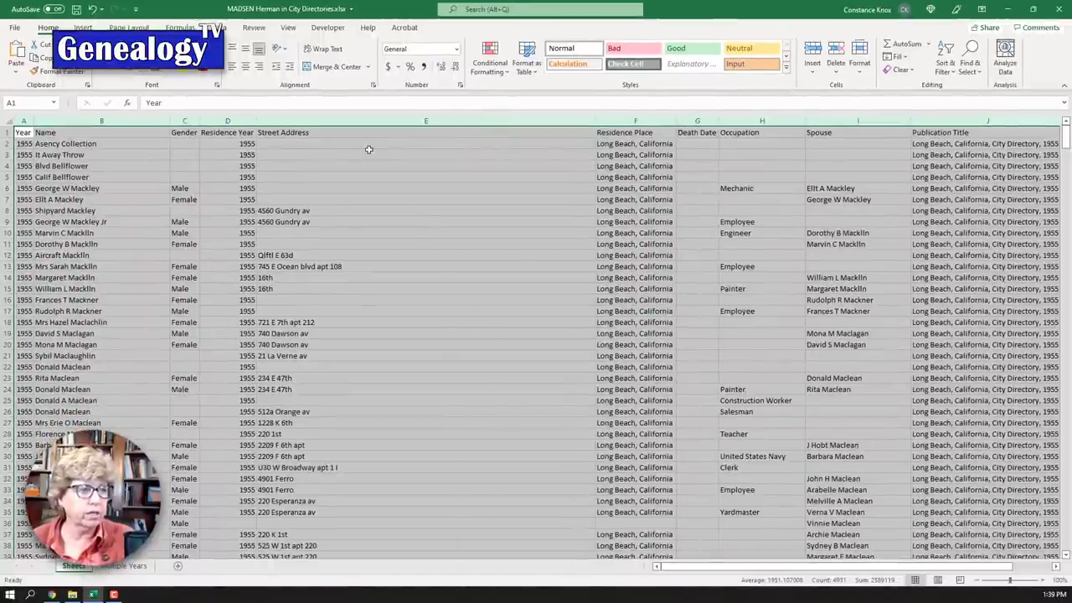
left_click(453, 310)
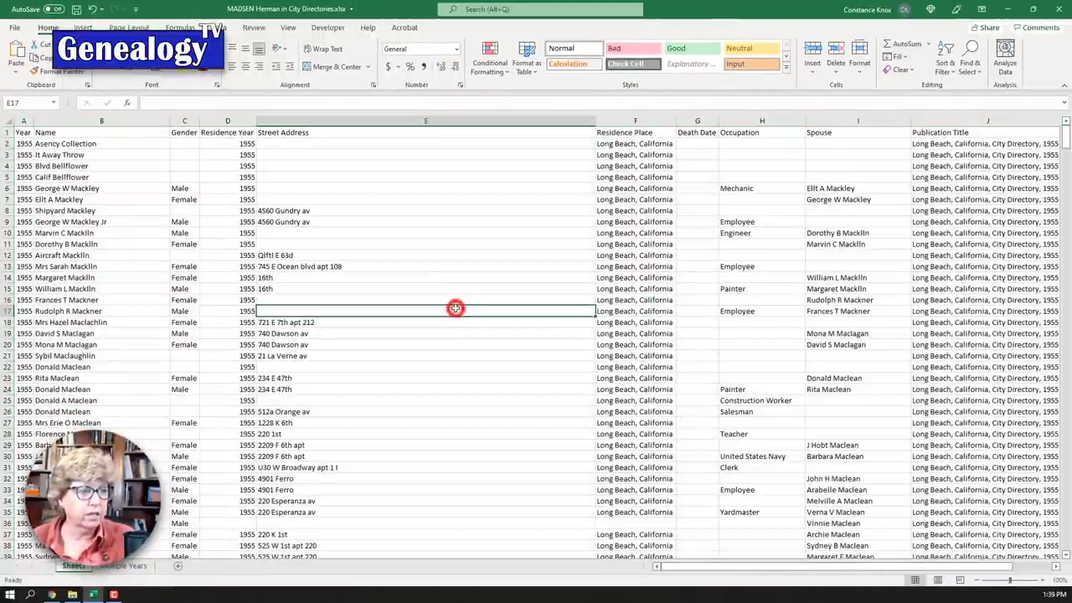
left_click(444, 123)
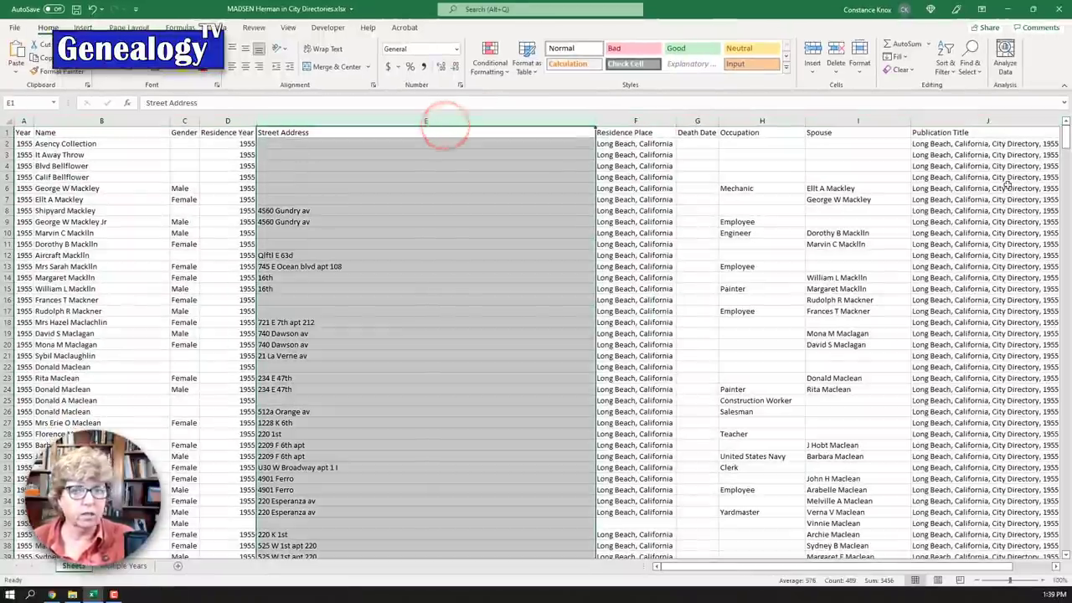
left_click_drag(1062, 148, 1068, 276)
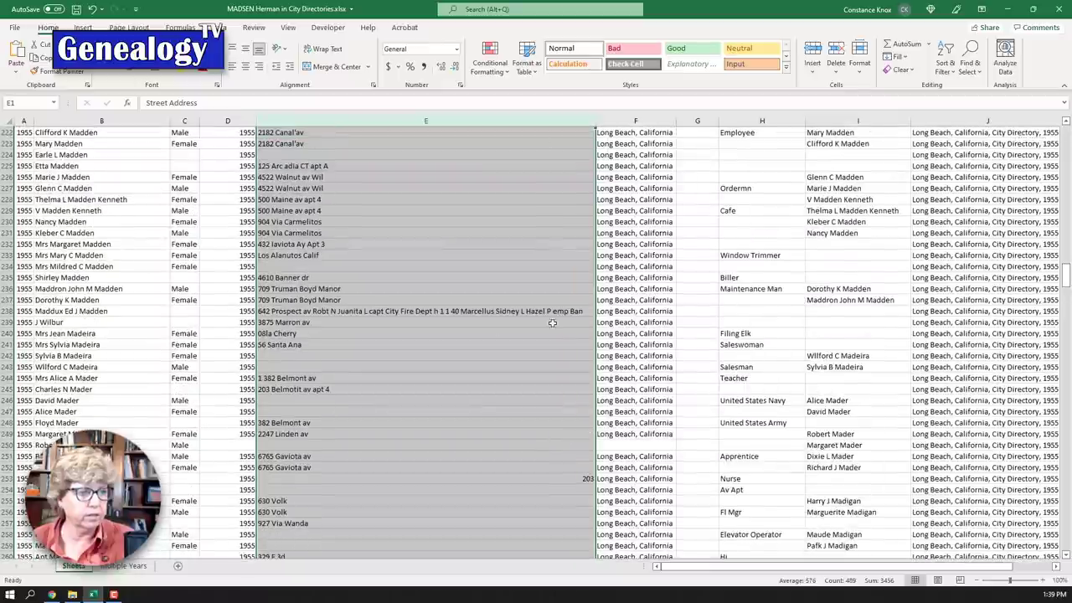
left_click(505, 312)
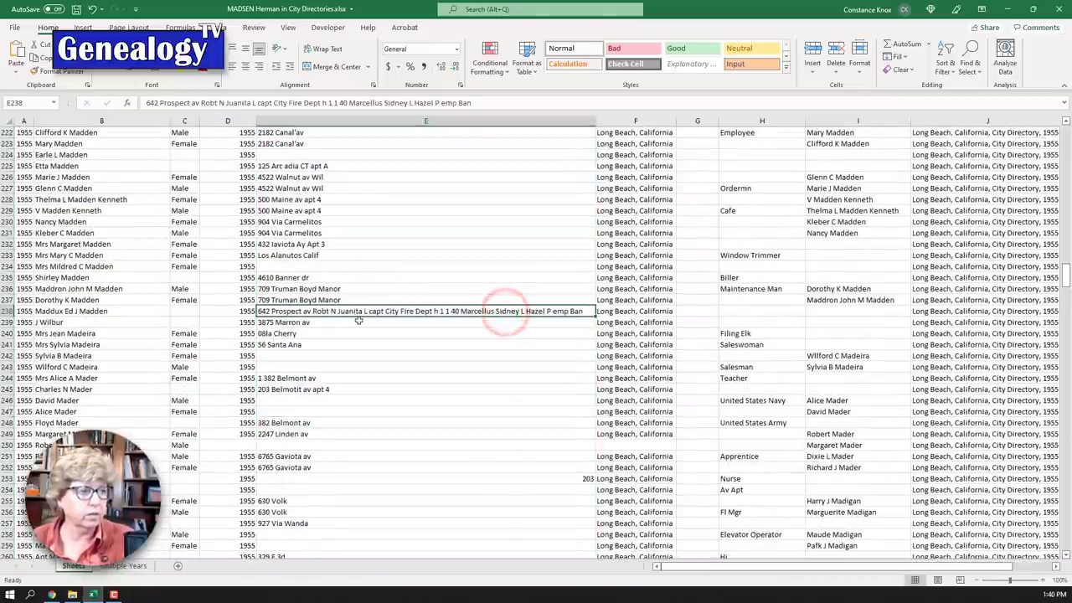
scroll(1064, 277, "up", 20)
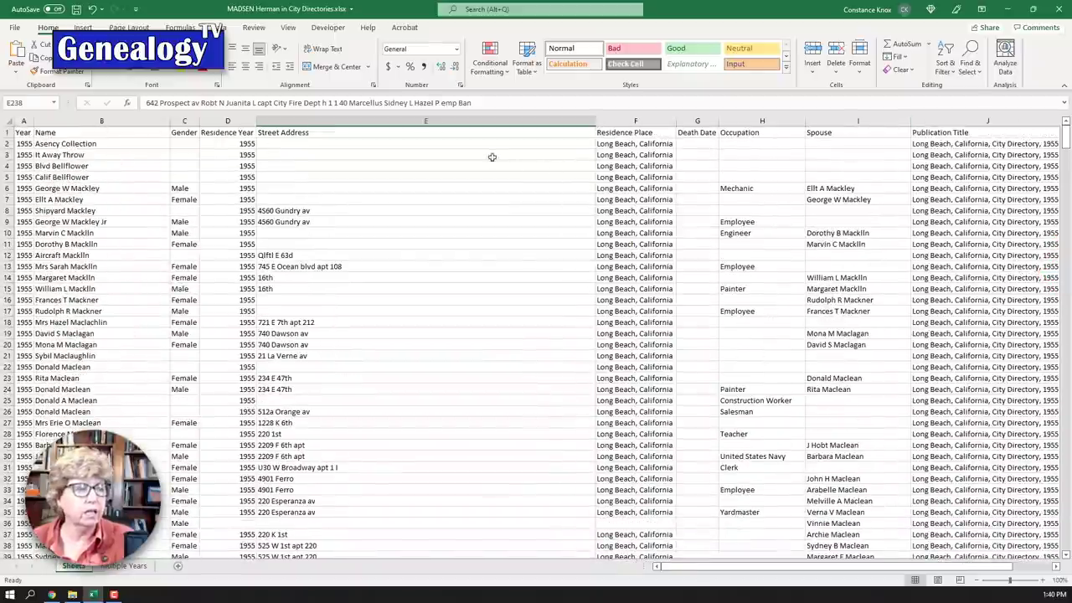
left_click(569, 133)
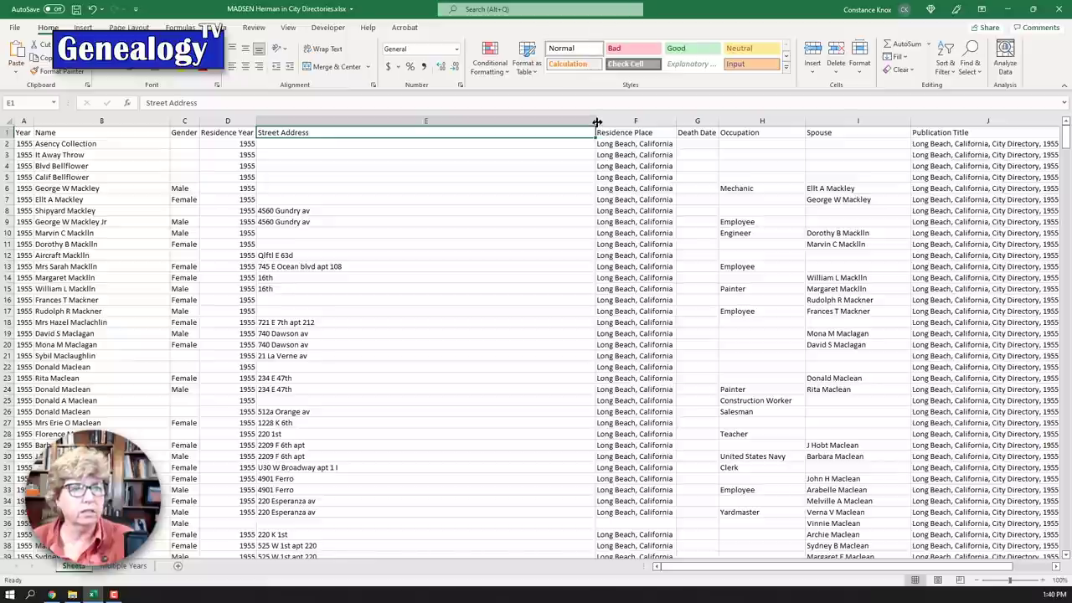
left_click_drag(596, 122, 383, 126)
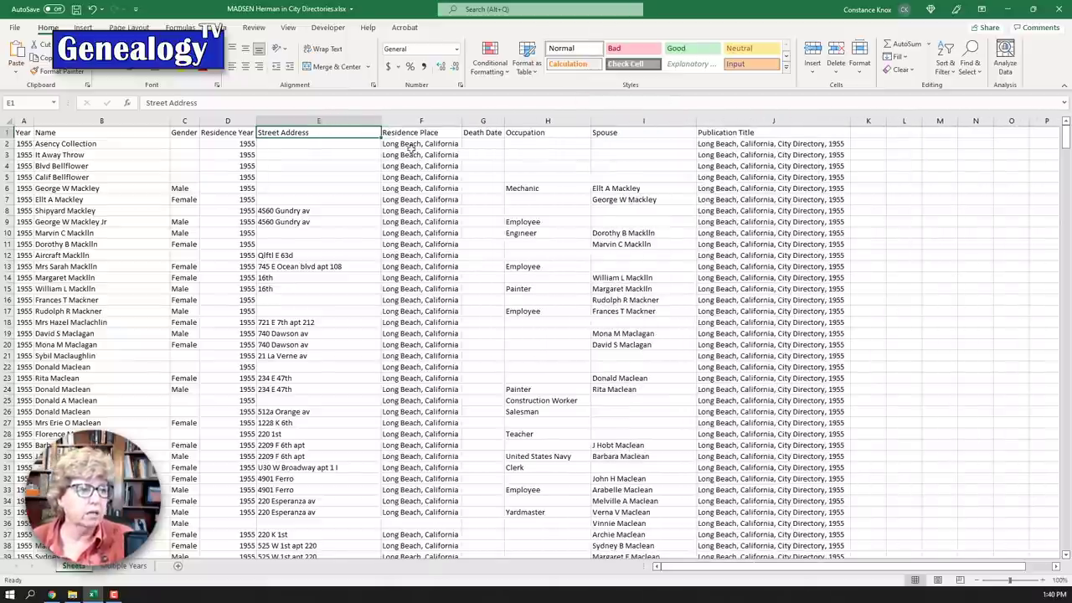
scroll(334, 428, "down", 7)
scroll(334, 428, "down", 20)
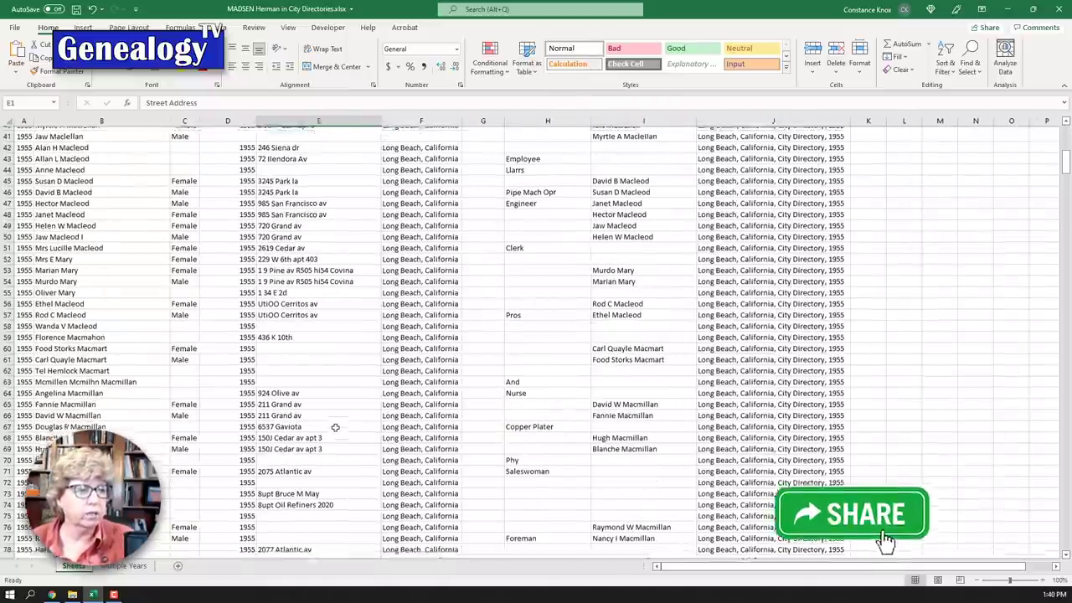
scroll(334, 428, "down", 20)
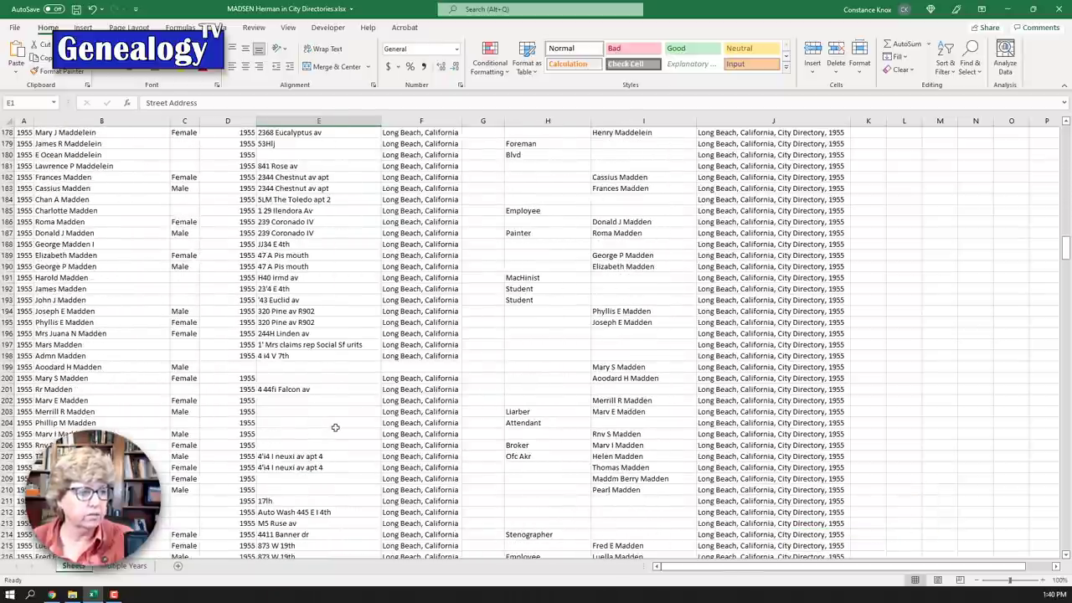
scroll(335, 428, "down", 13)
left_click(335, 369)
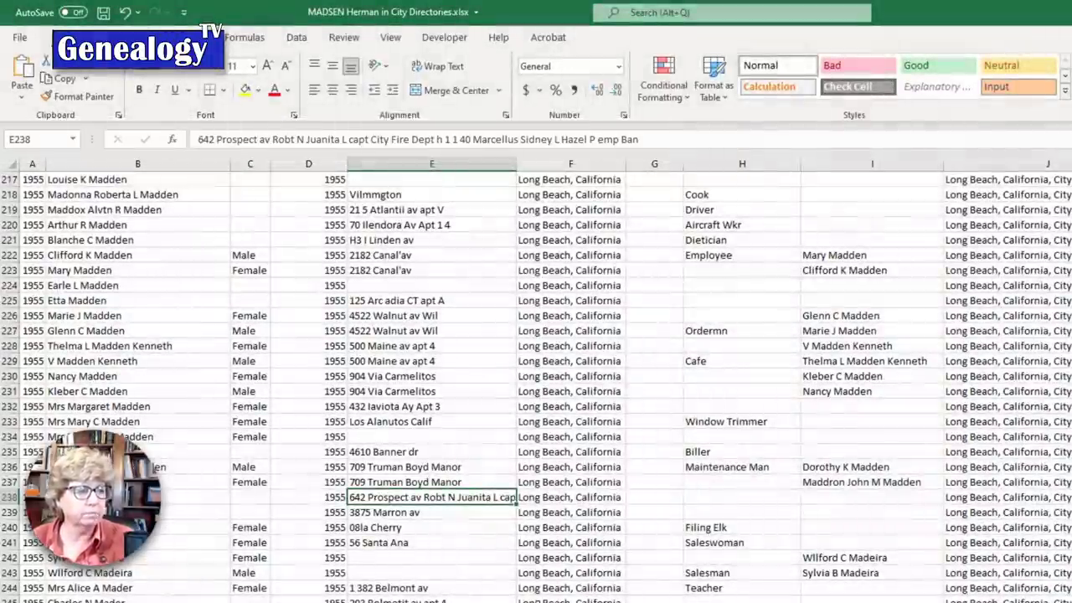
scroll(153, 212, "up", 20)
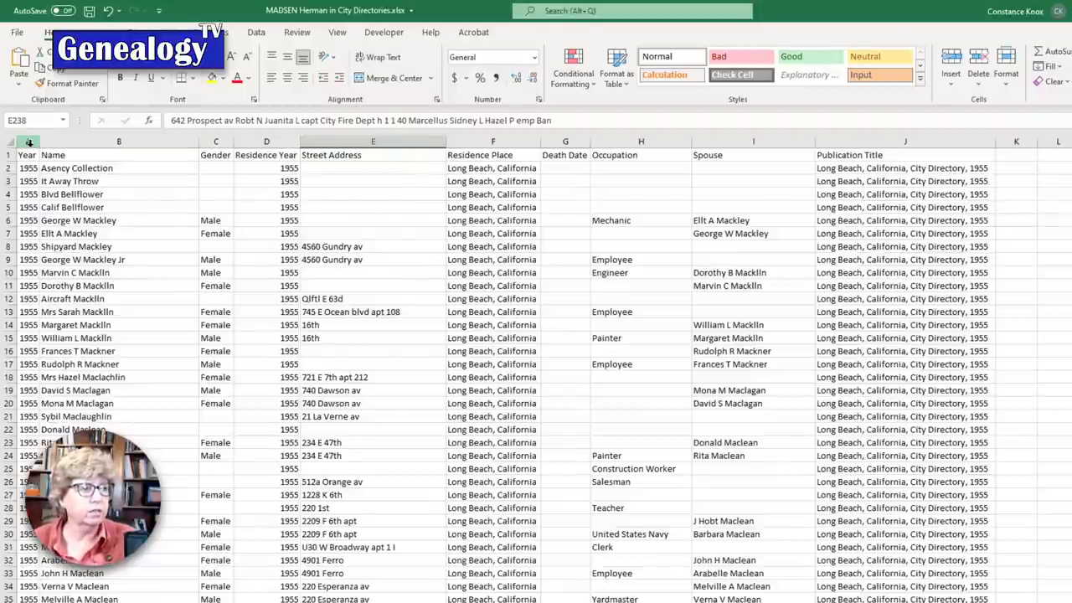
left_click_drag(27, 142, 905, 143)
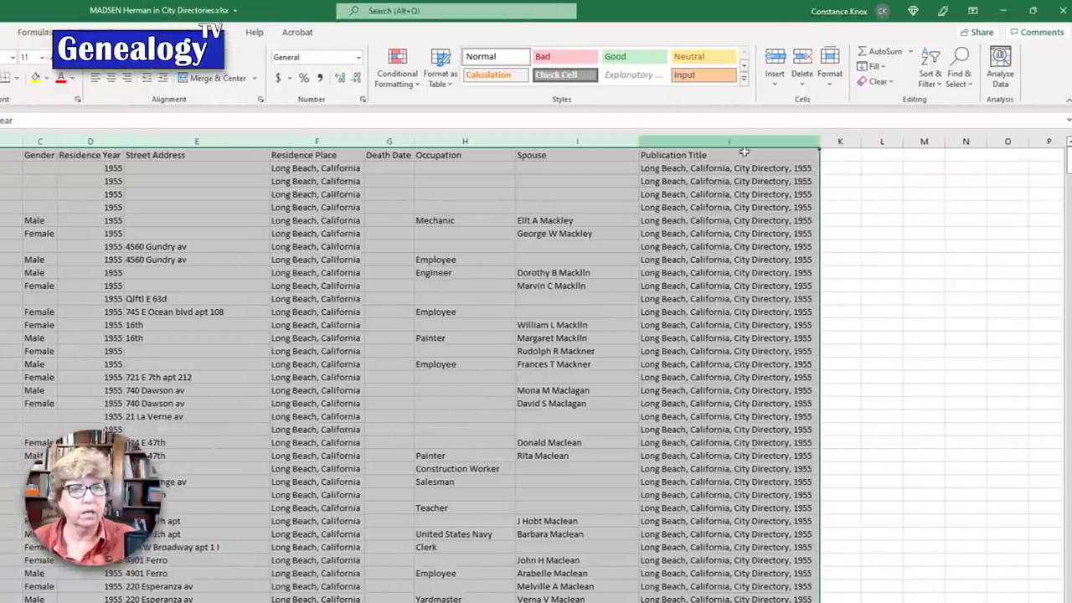
Turn on filter dropdowns for the directory columns via Sort & Filter > Filter.
left_click(922, 71)
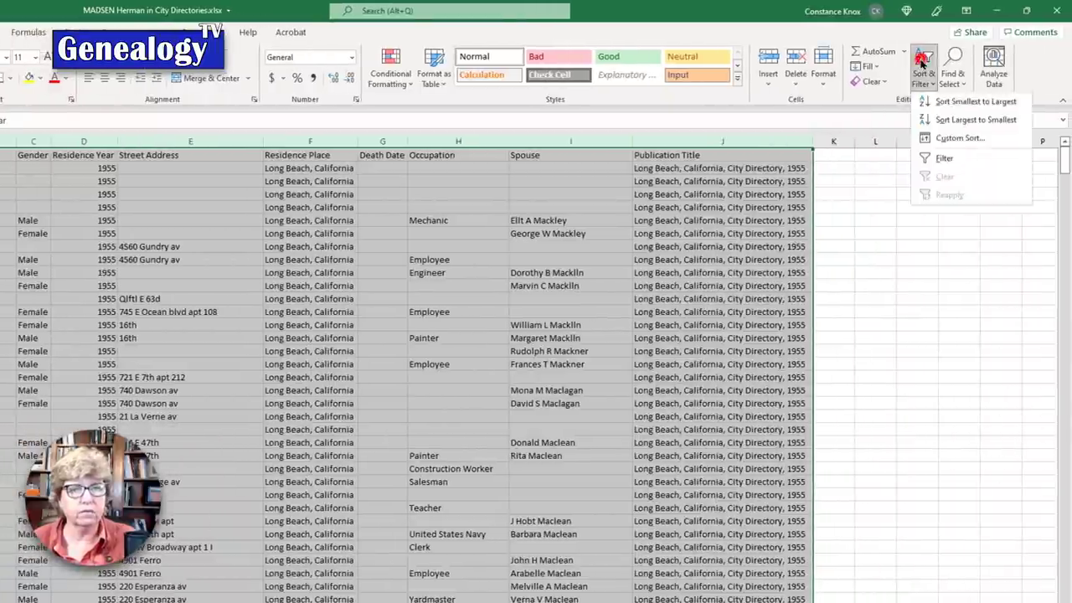
left_click(942, 159)
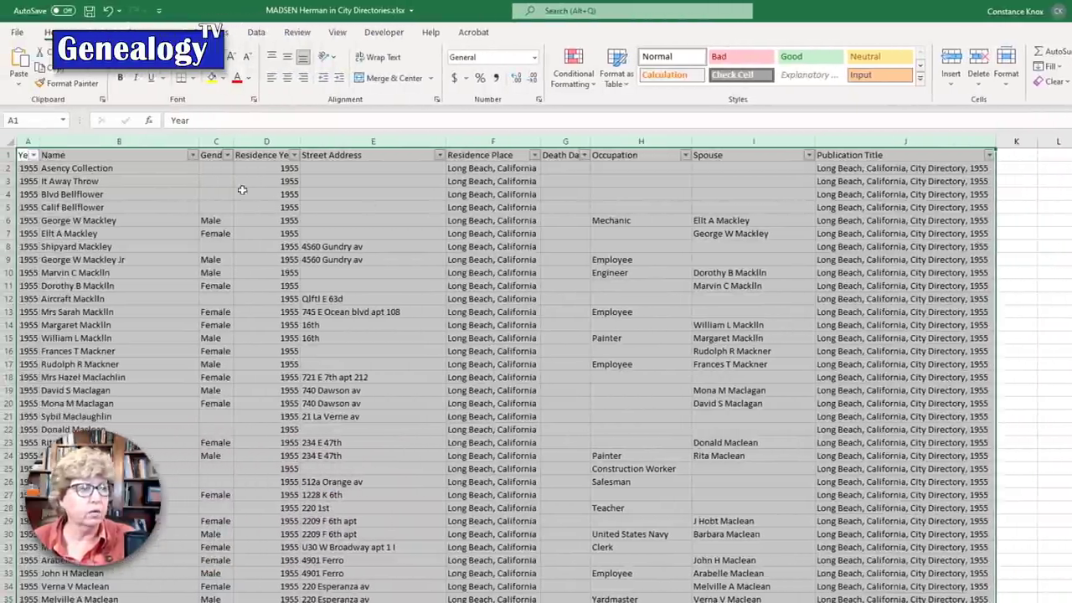
left_click(92, 169)
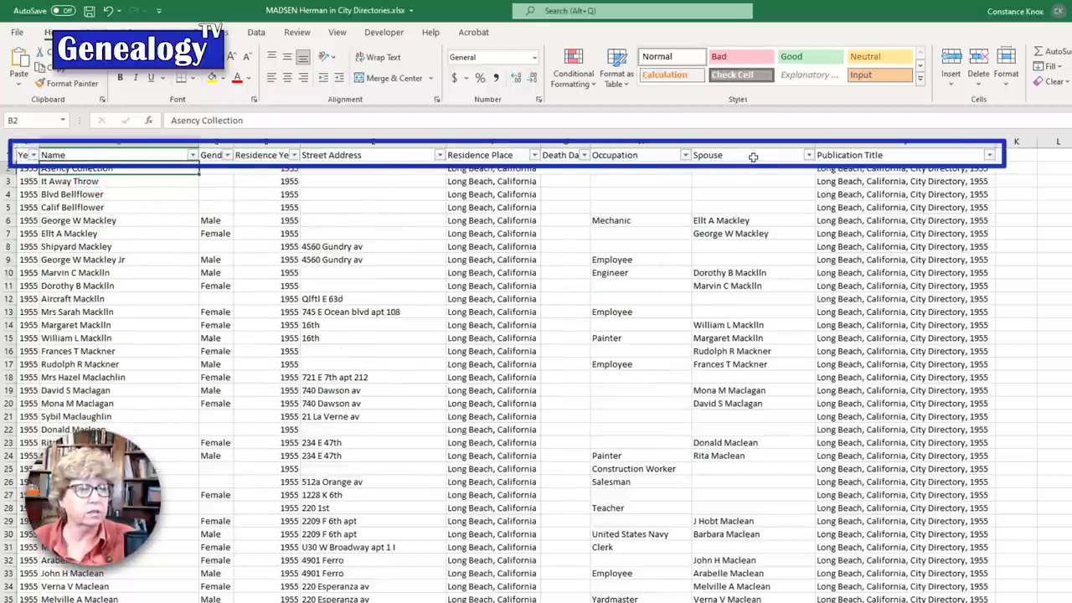
left_click(26, 155)
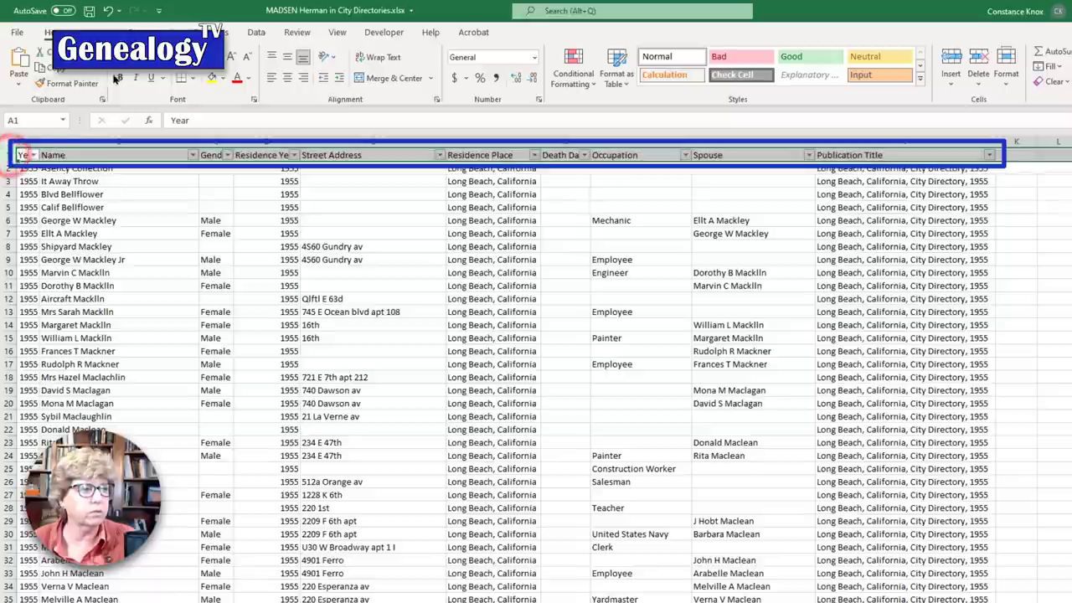
left_click(134, 245)
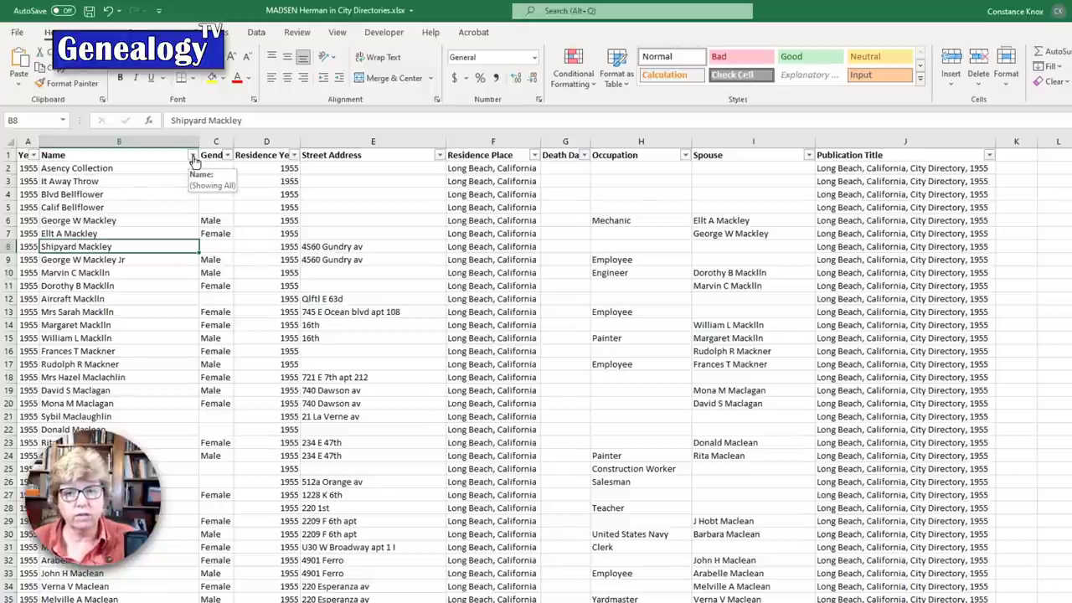
Filter the Name column by searching 'Mads' to show only Madsen entries.
left_click(192, 157)
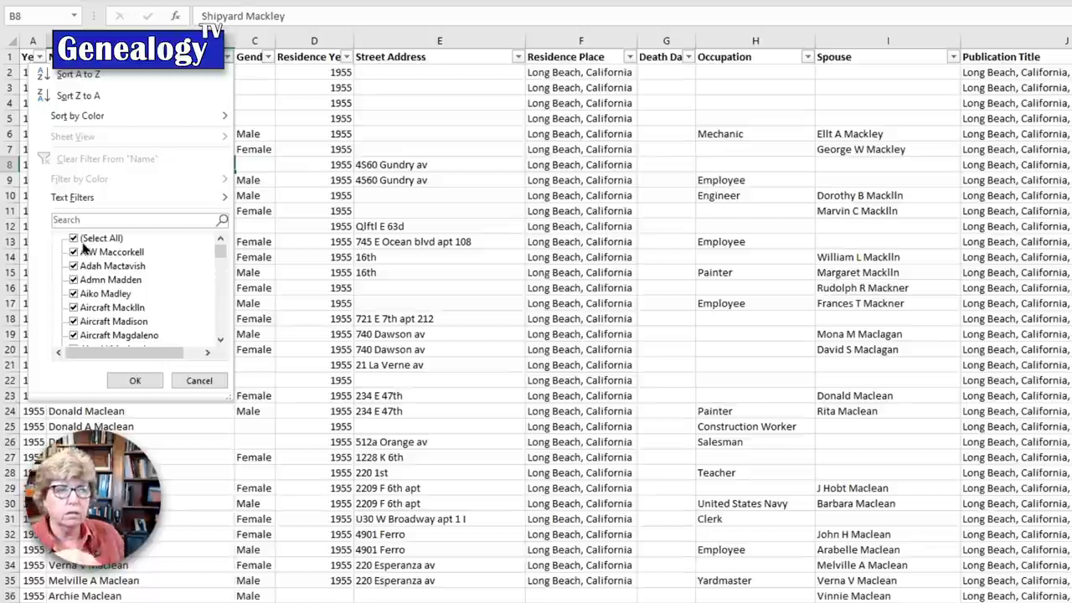
left_click(135, 220)
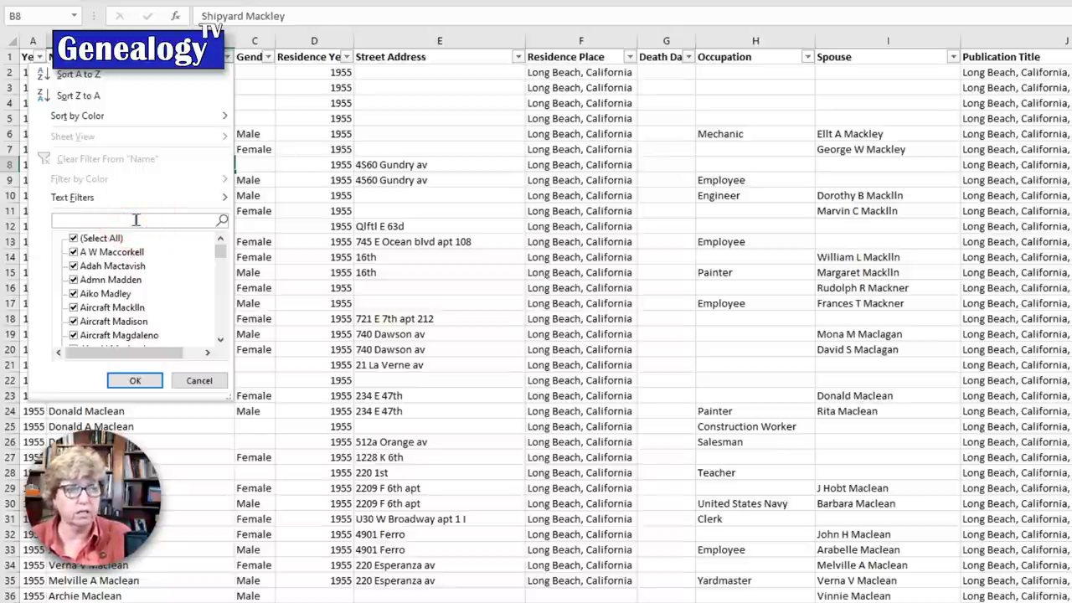
type("Madsen")
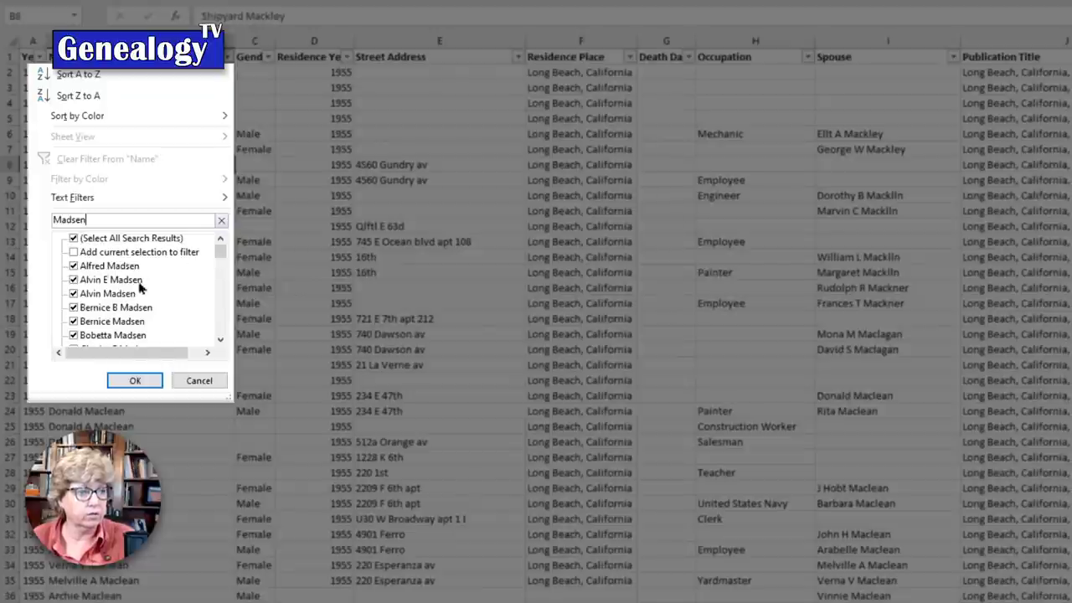
scroll(152, 345, "down", 1)
scroll(122, 327, "down", 1)
scroll(123, 342, "down", 1)
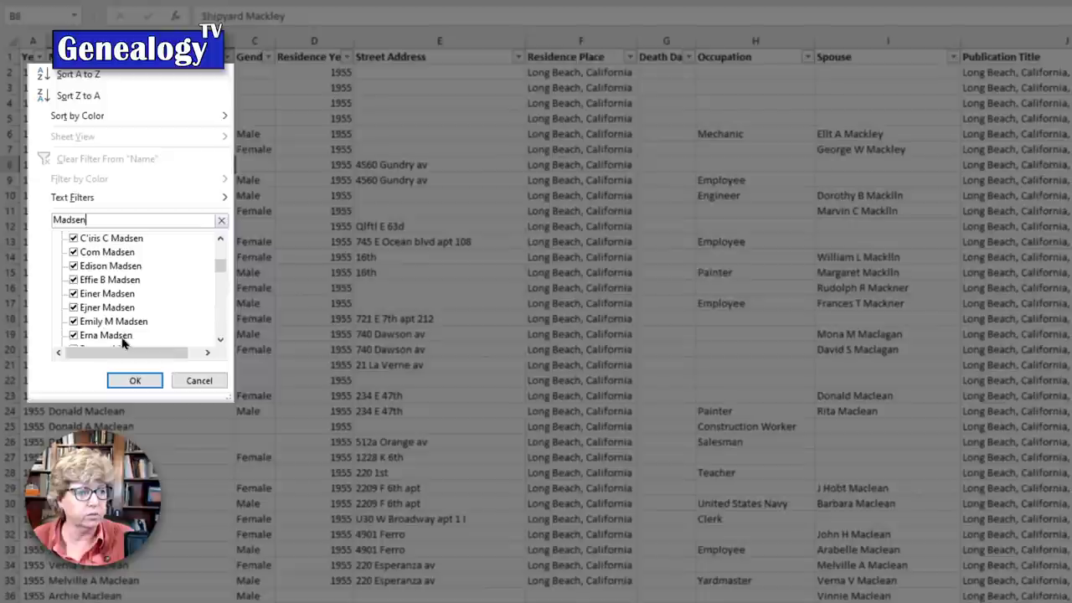
scroll(123, 335, "down", 2)
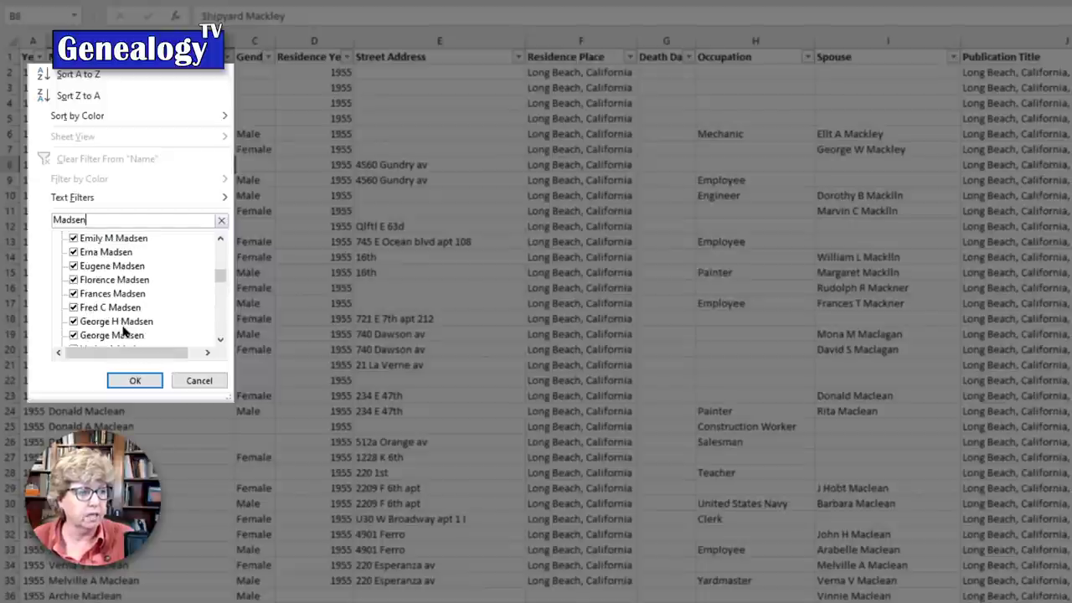
scroll(123, 332, "down", 1)
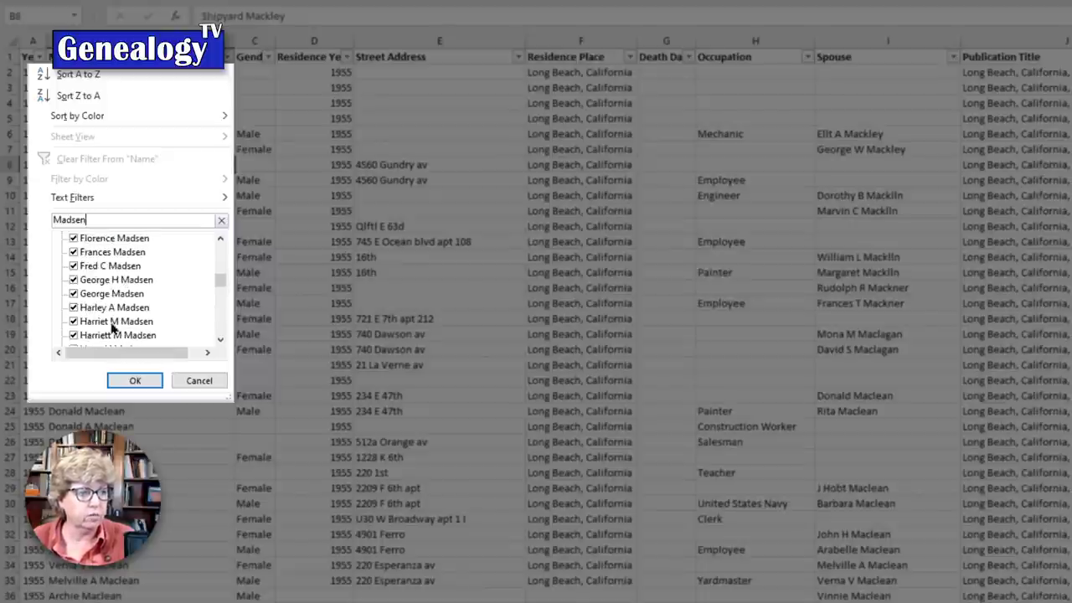
scroll(113, 329, "down", 1)
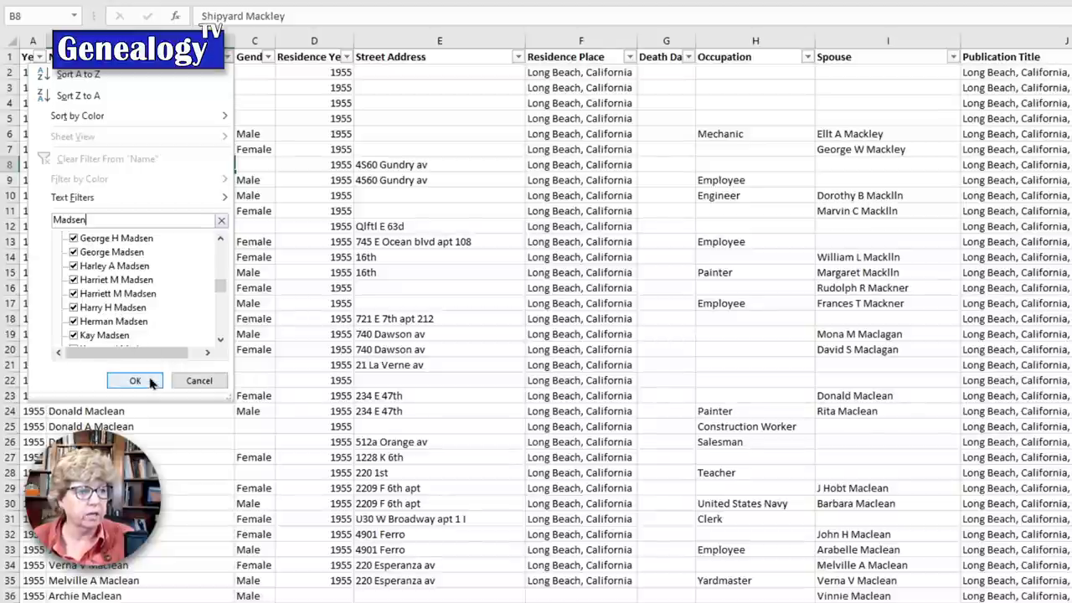
left_click(135, 381)
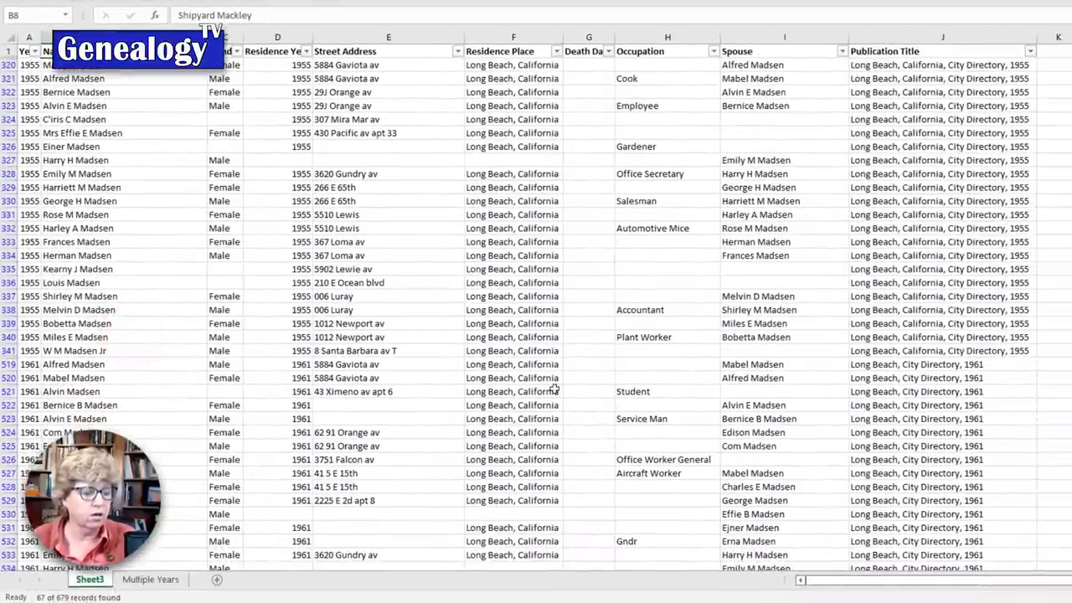
Review the 67 Madsen rows, then go to the Multiple Years sheet.
scroll(557, 389, "down", 4)
scroll(118, 299, "down", 8)
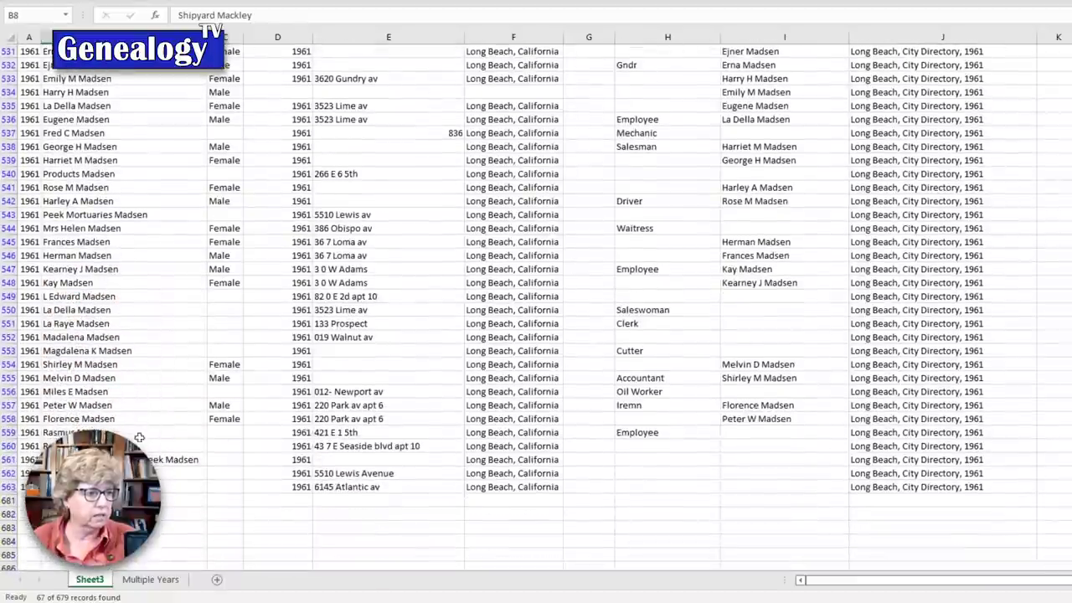
scroll(171, 385, "up", 10)
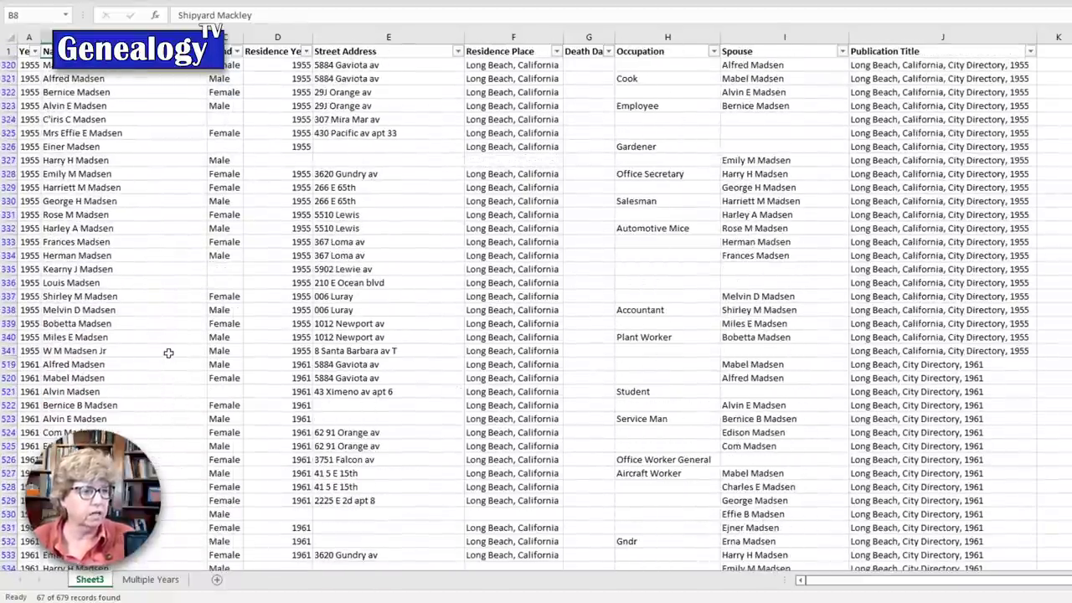
left_click(150, 579)
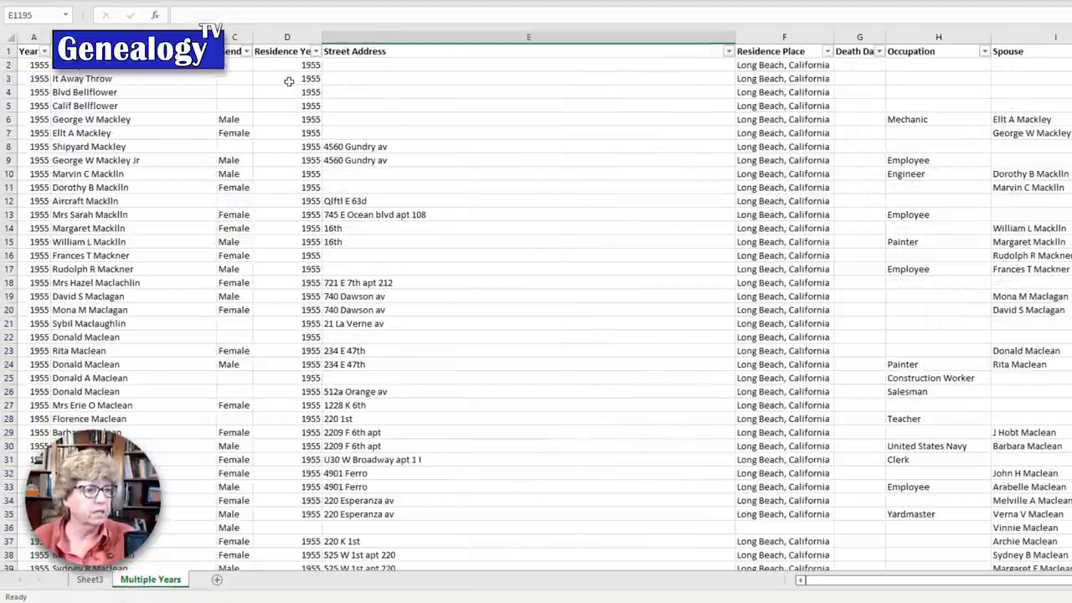
left_click(211, 51)
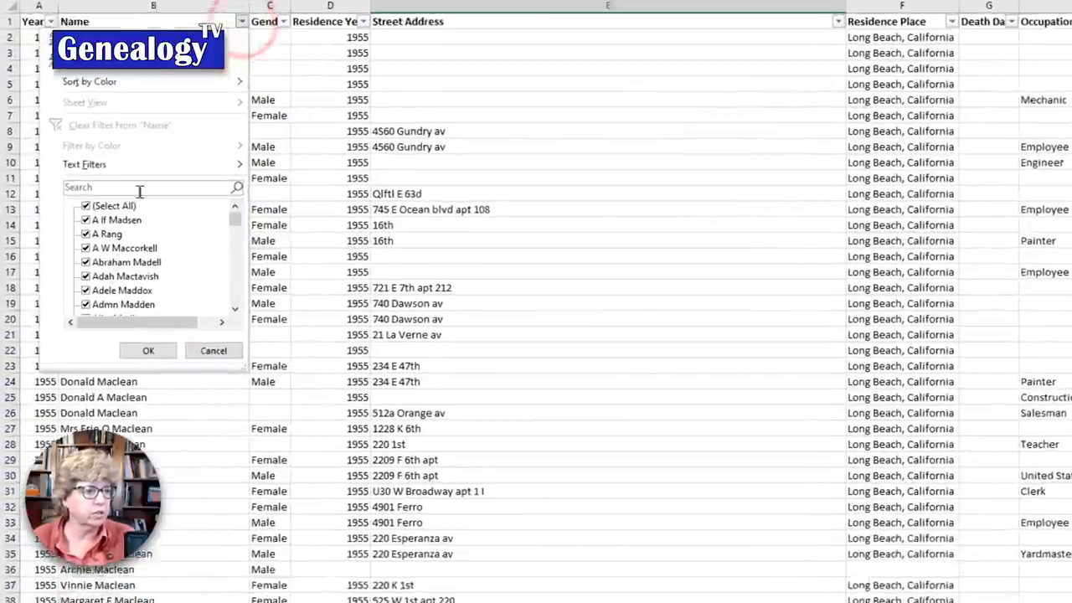
left_click(123, 197)
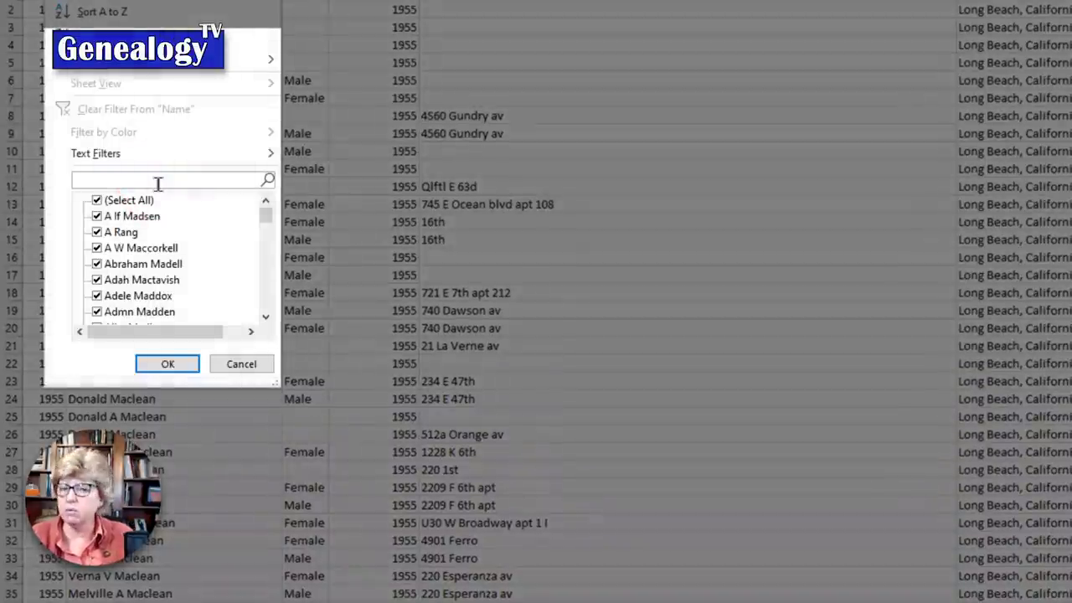
type("Mad")
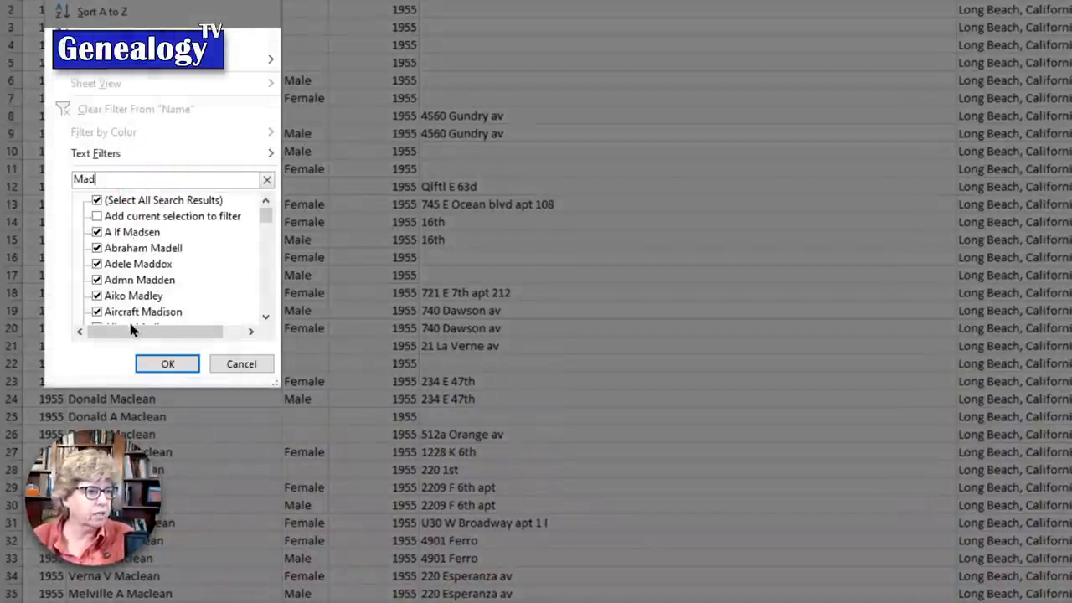
scroll(170, 322, "down", 2)
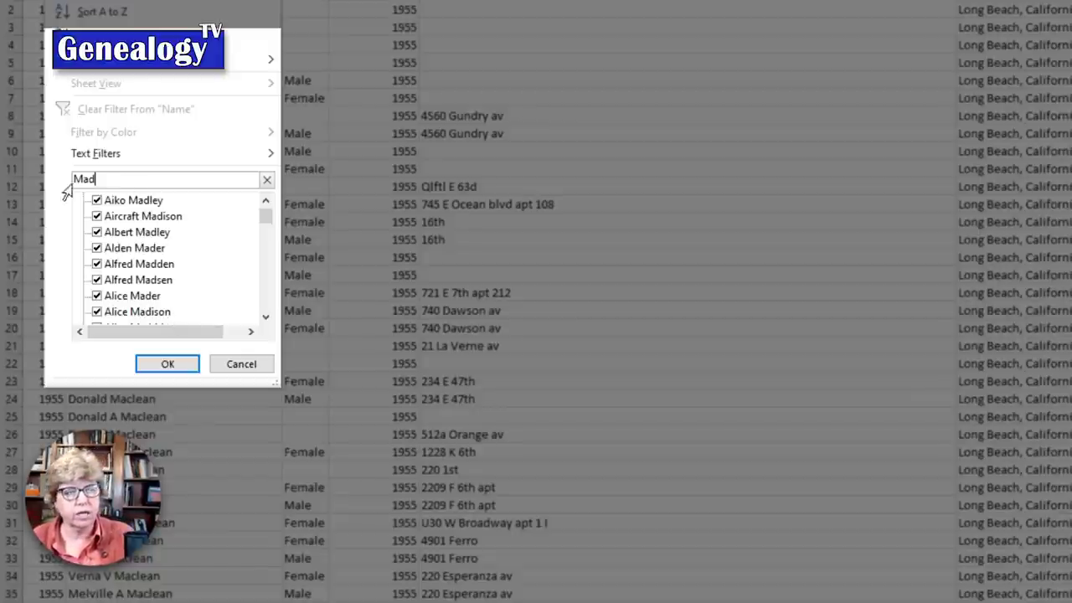
left_click_drag(95, 178, 53, 172)
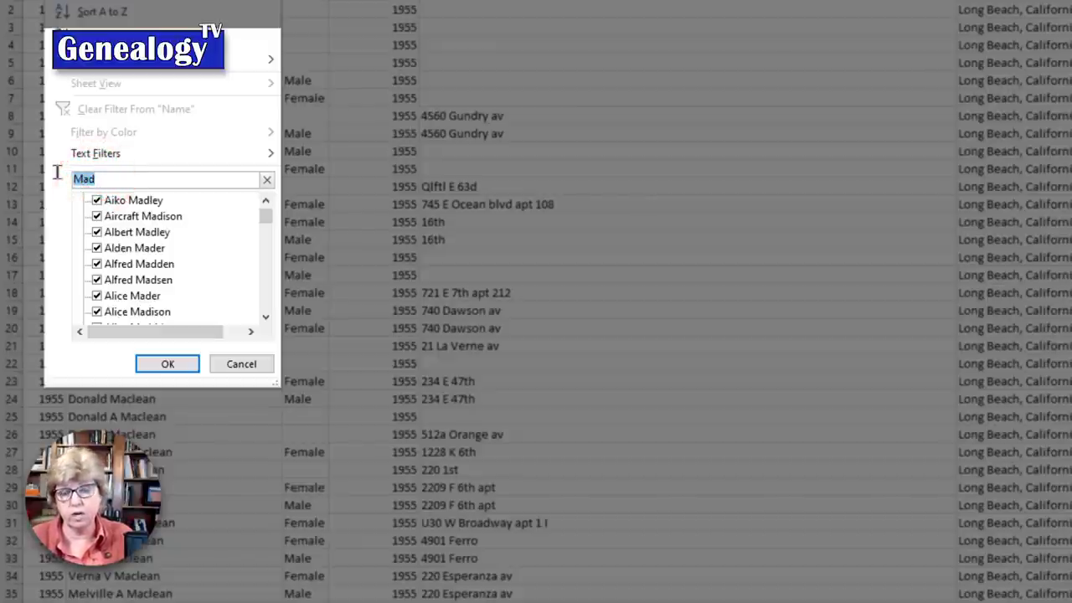
type("Chri")
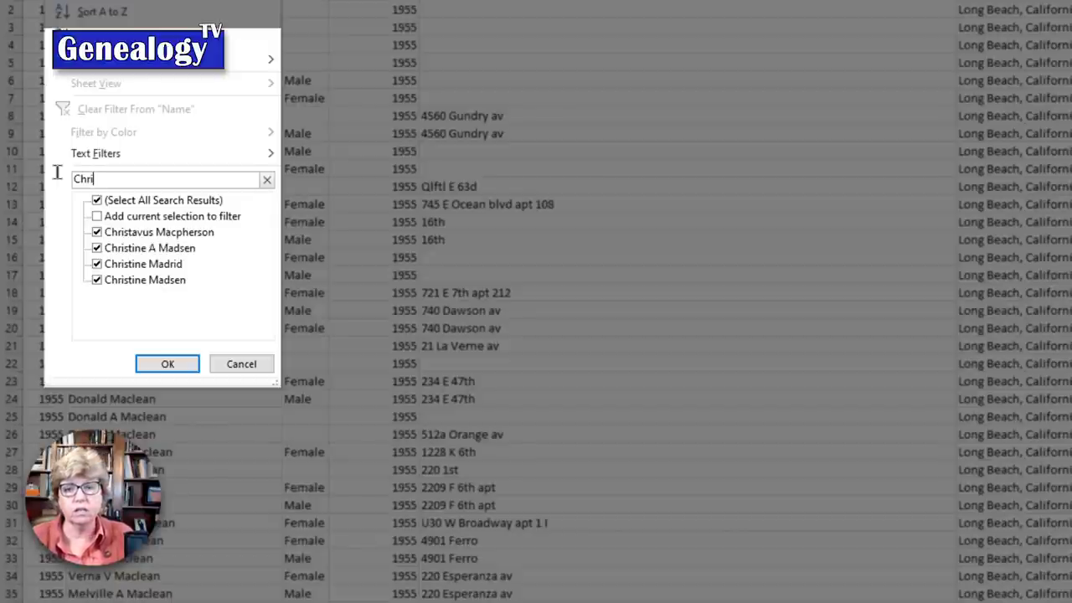
key("BackSpace")
key("BackSpace")
key("BackSpace")
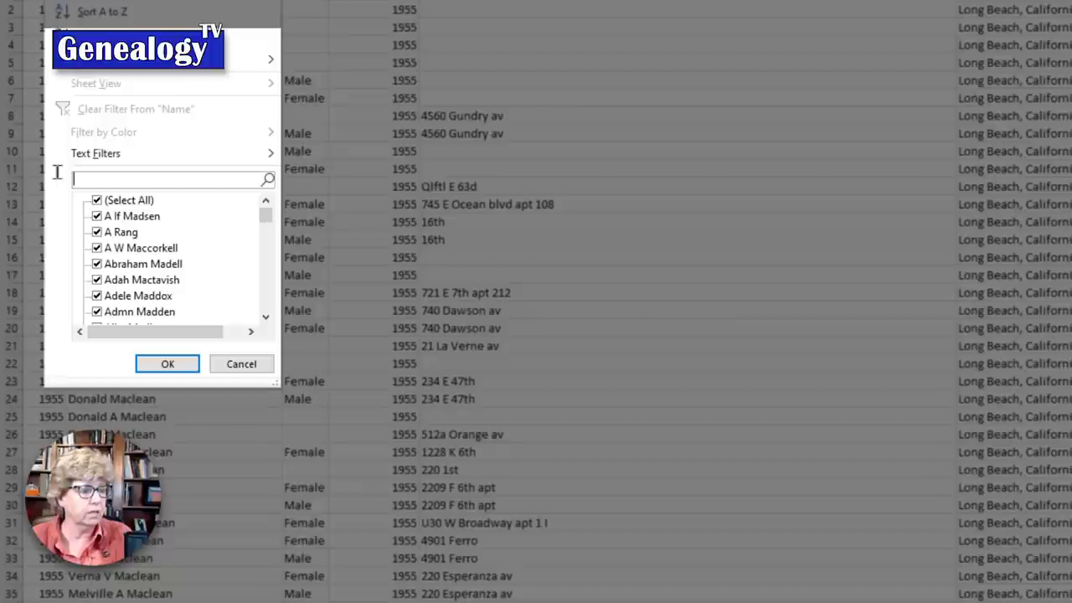
type("Herm")
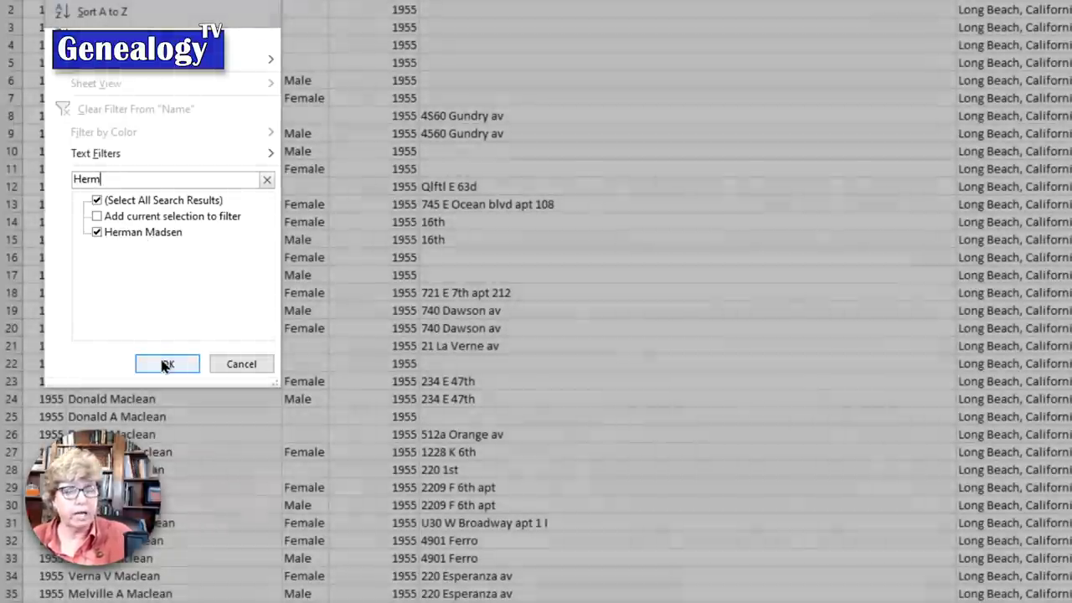
left_click(166, 366)
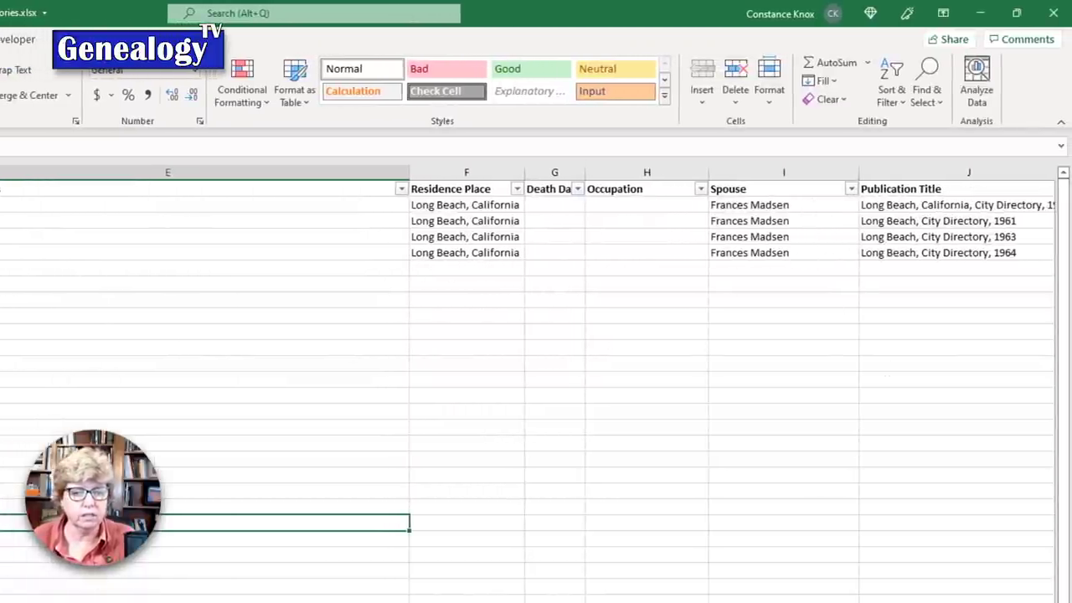
scroll(978, 416, "right", 1)
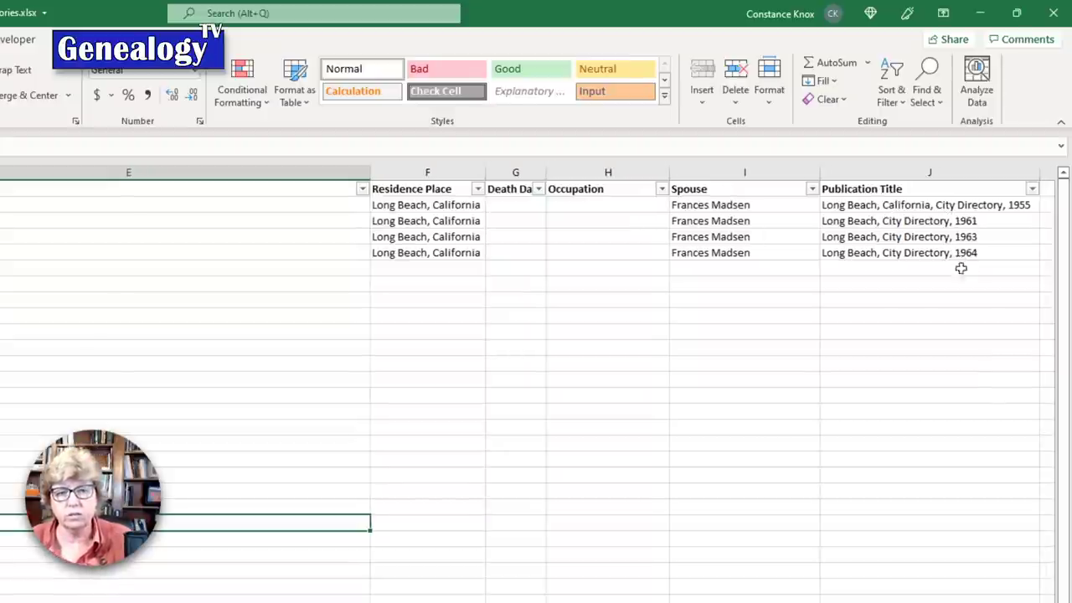
scroll(51, 235, "left", 1)
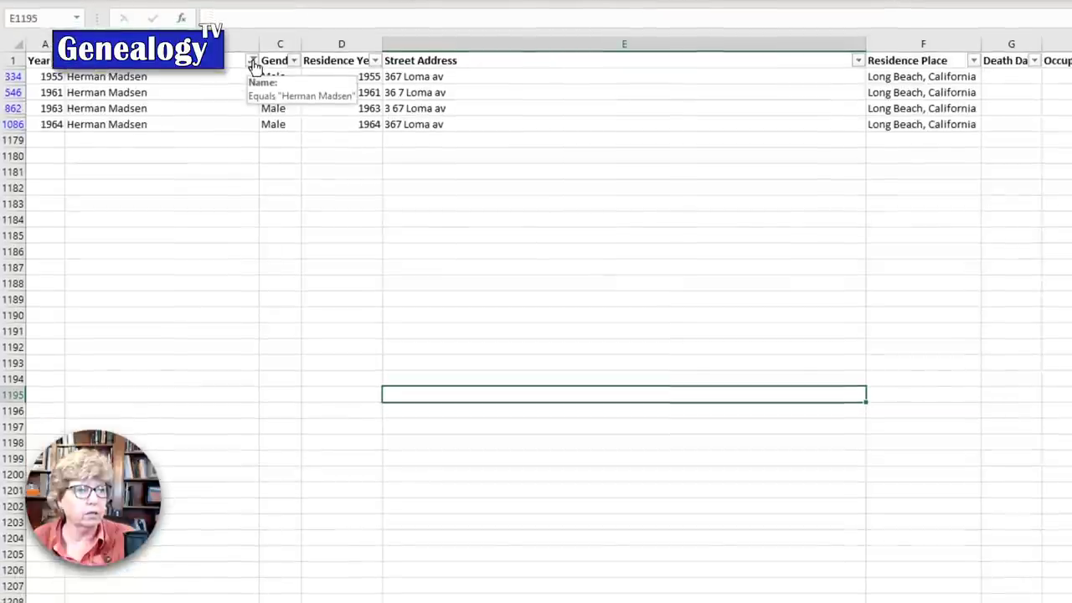
left_click(252, 187)
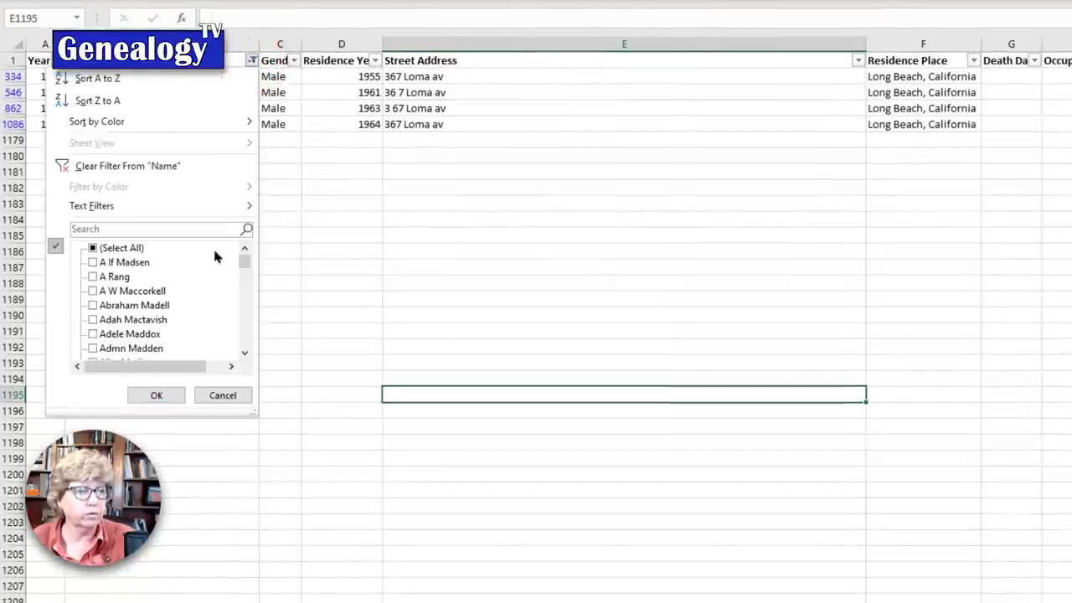
left_click(105, 248)
left_click(150, 231)
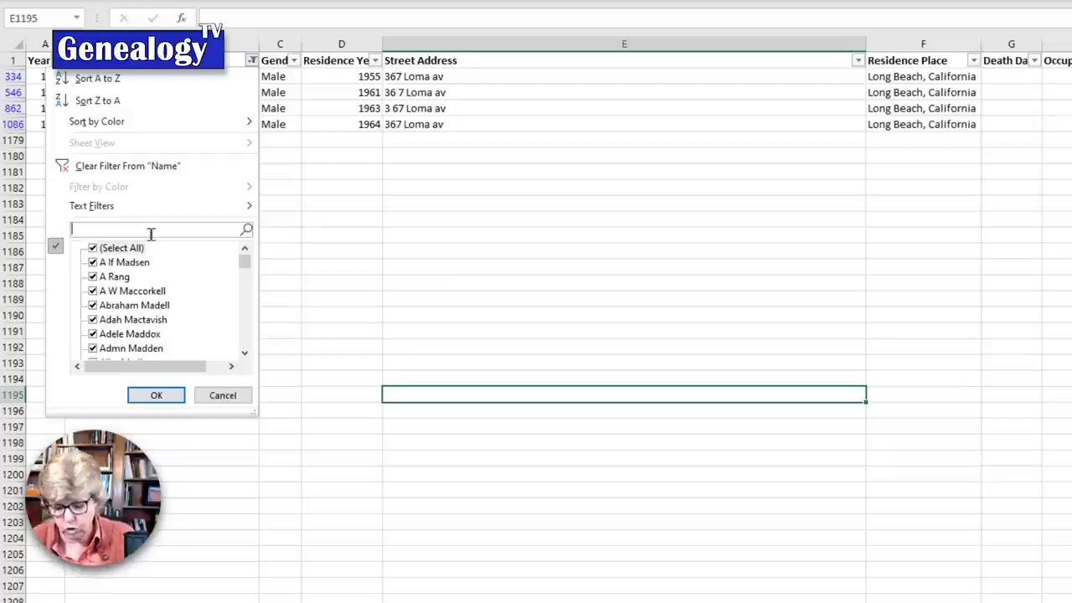
type("H")
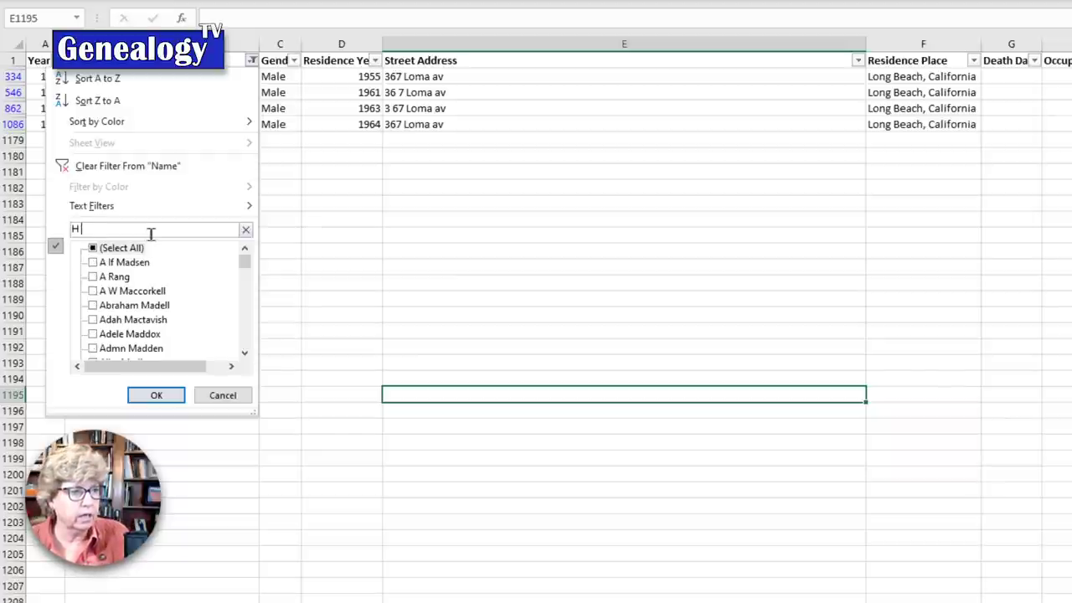
type(" Madsen")
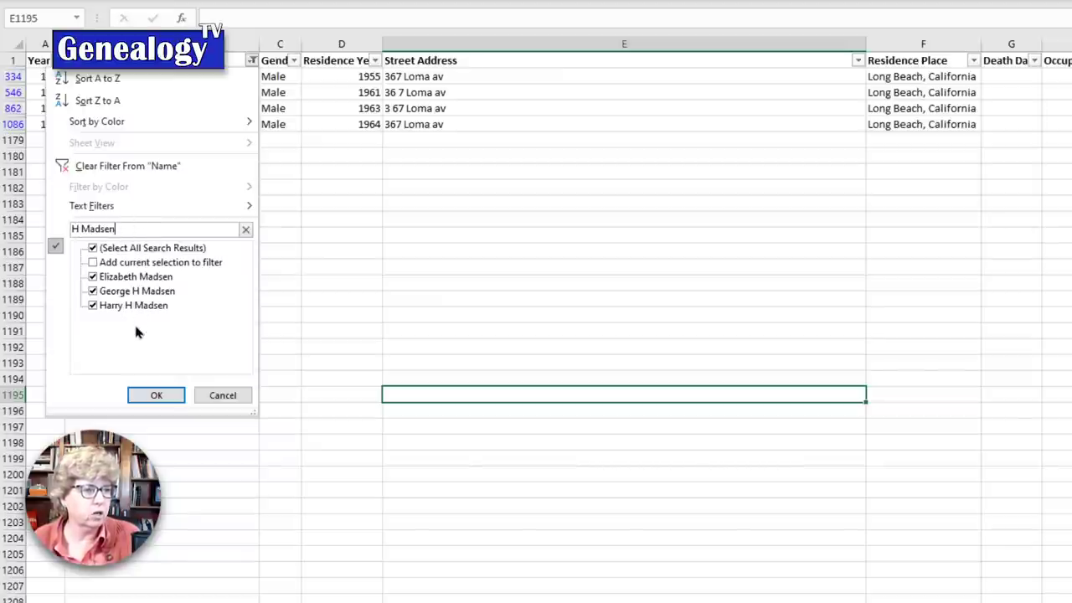
left_click_drag(133, 228, 36, 229)
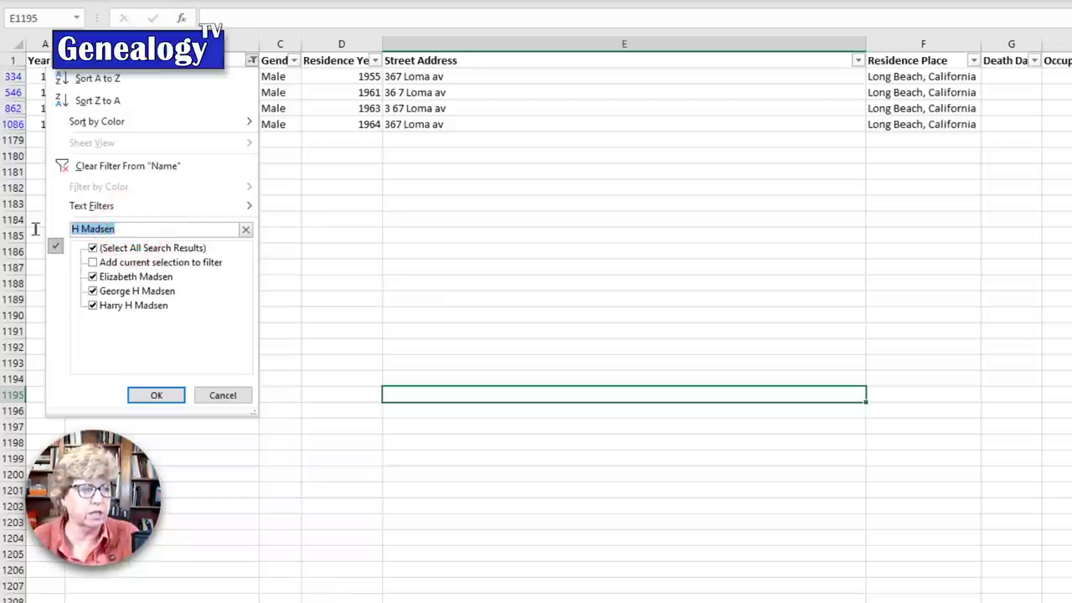
key("BackSpace")
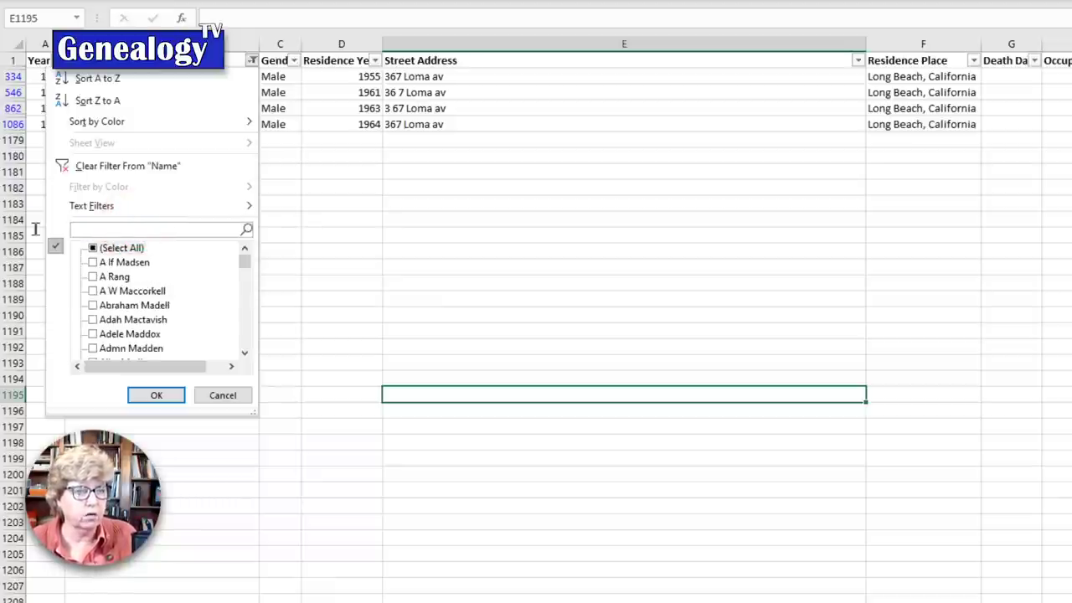
type("Frances")
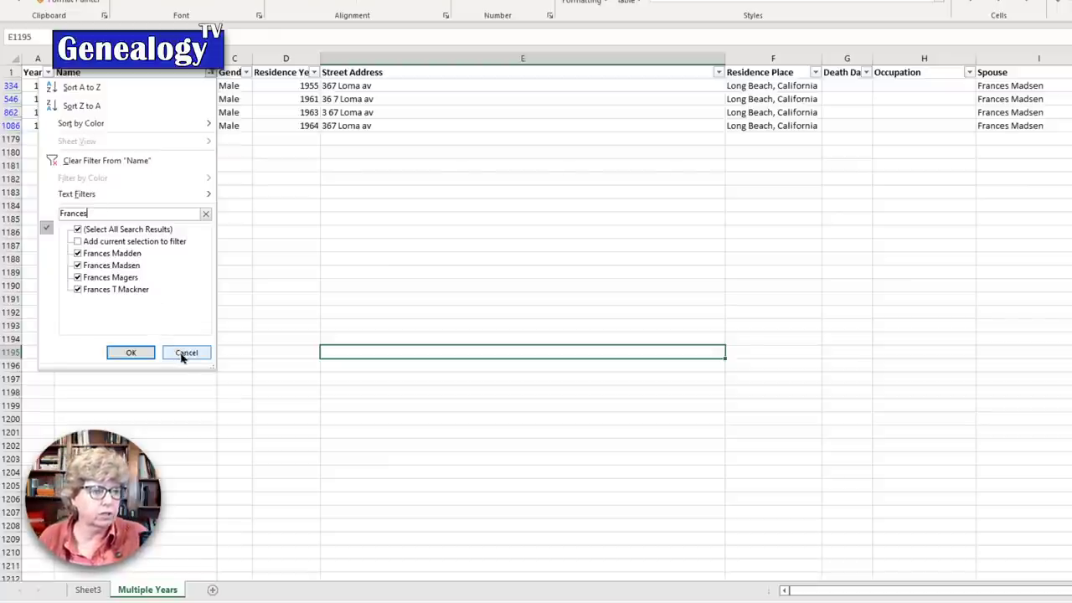
double_click(126, 216)
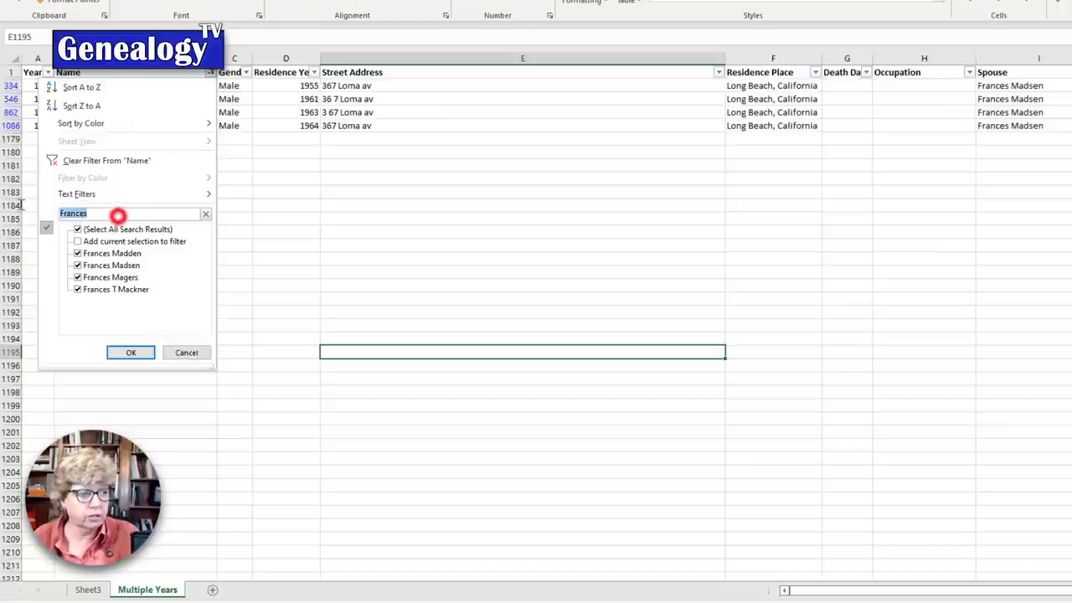
Change the Name filter search to 'Madsen' and apply it to show only Madsen entries.
type("a")
key("BackSpace")
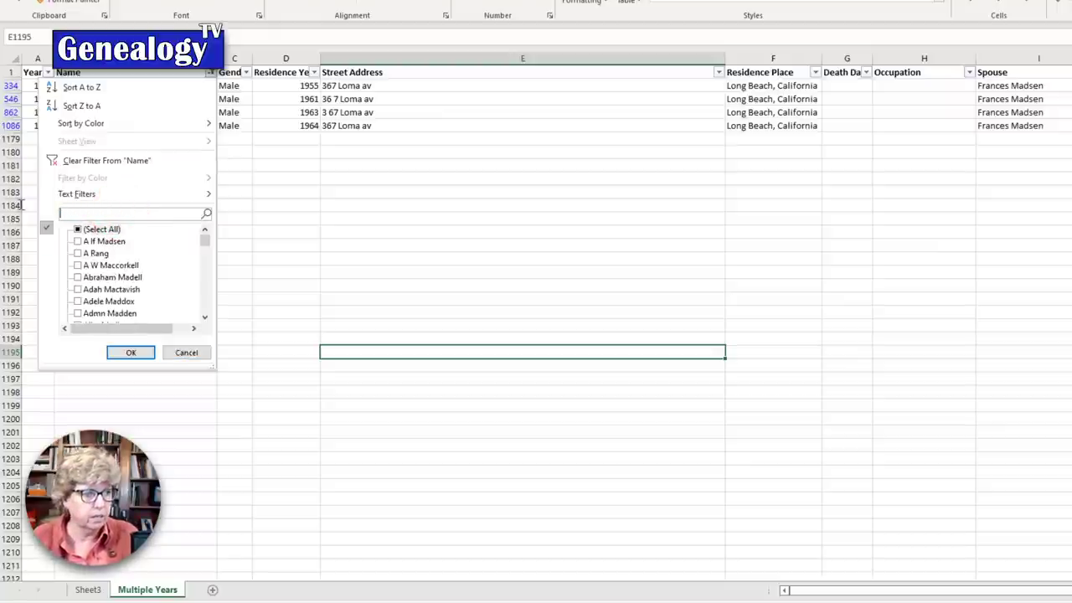
type("Madse")
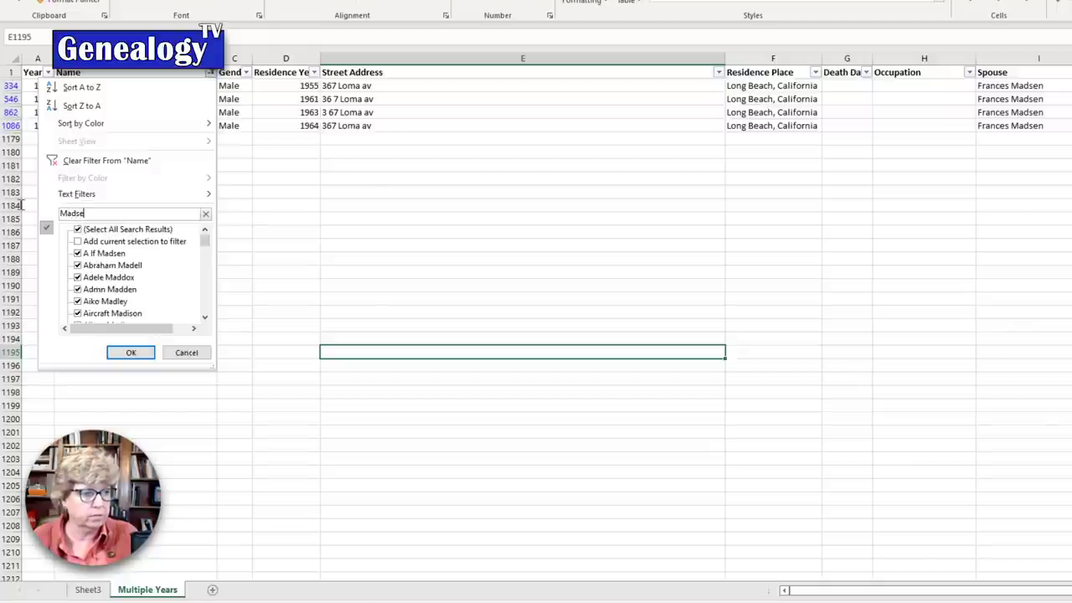
type("n")
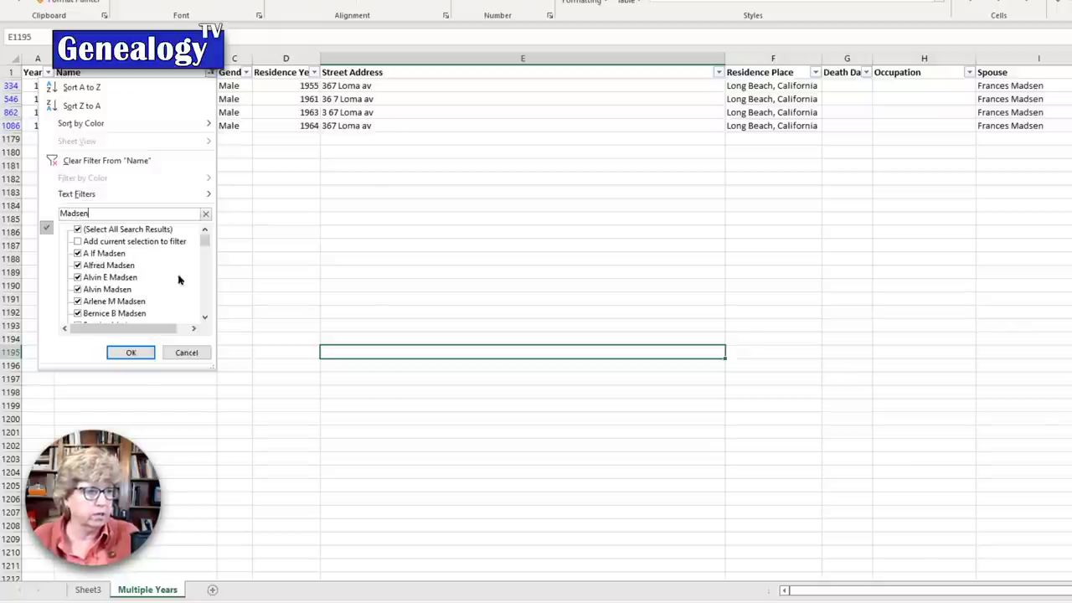
left_click(131, 351)
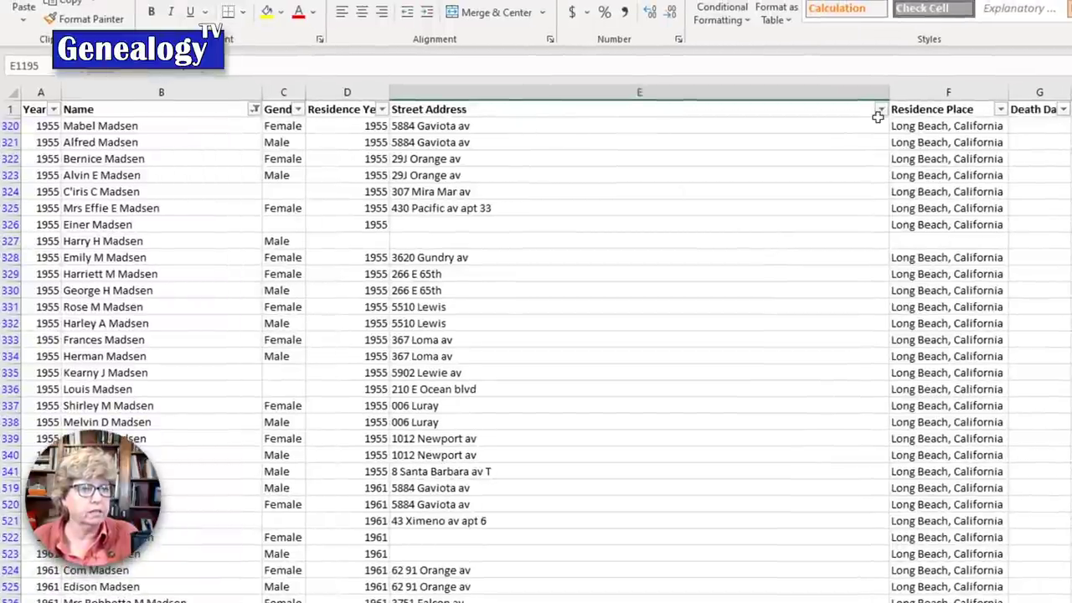
left_click(880, 109)
Filter Street Address to Loma av, leaving eight Madsen rows, then select B333 and E333.
left_click(782, 285)
type("Loma")
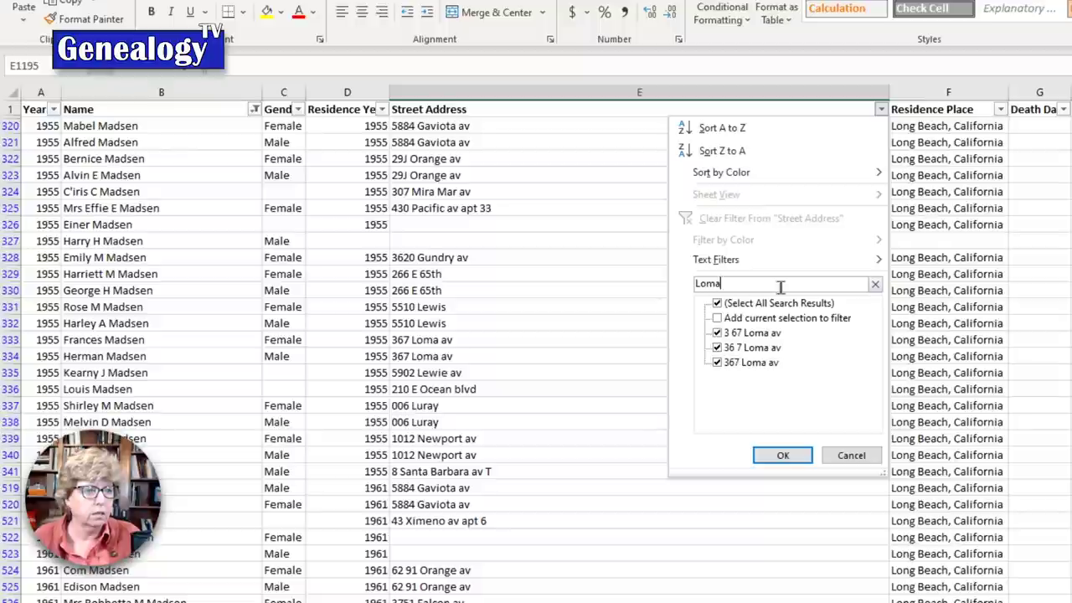
left_click(783, 456)
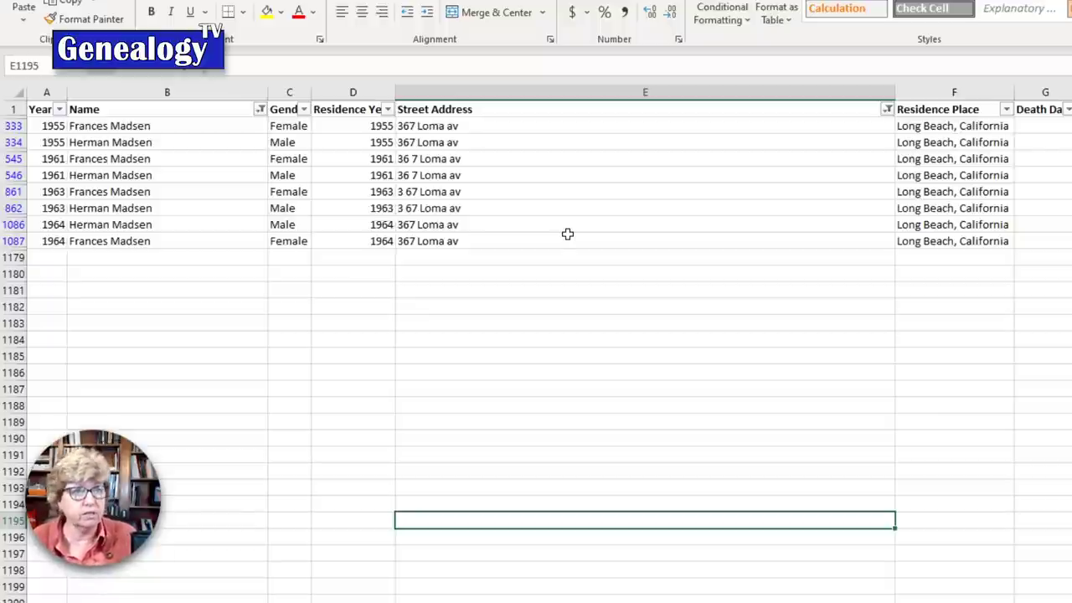
left_click(80, 128)
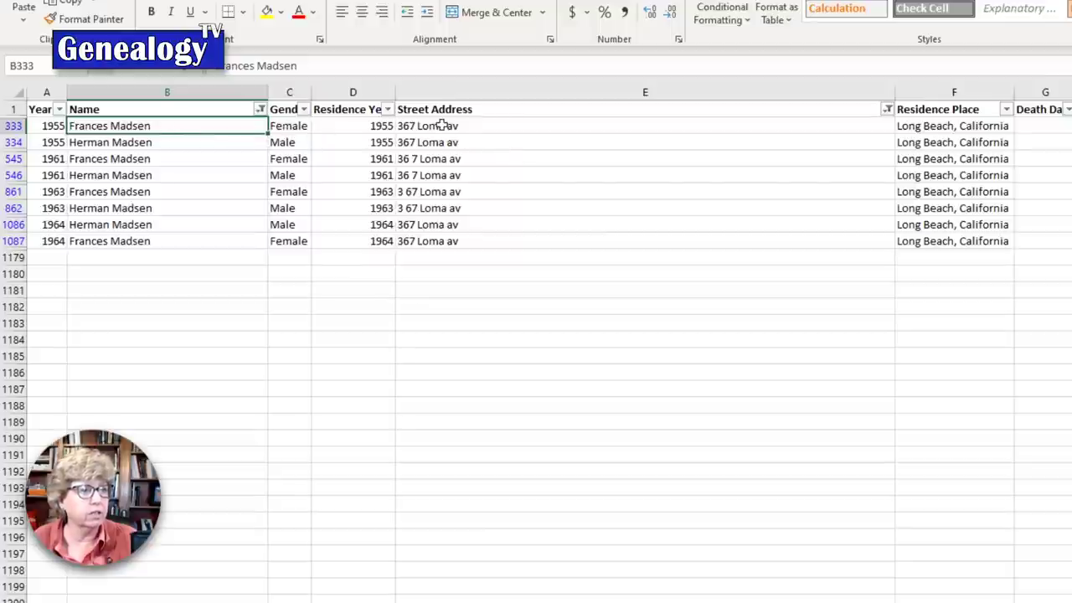
left_click(544, 127)
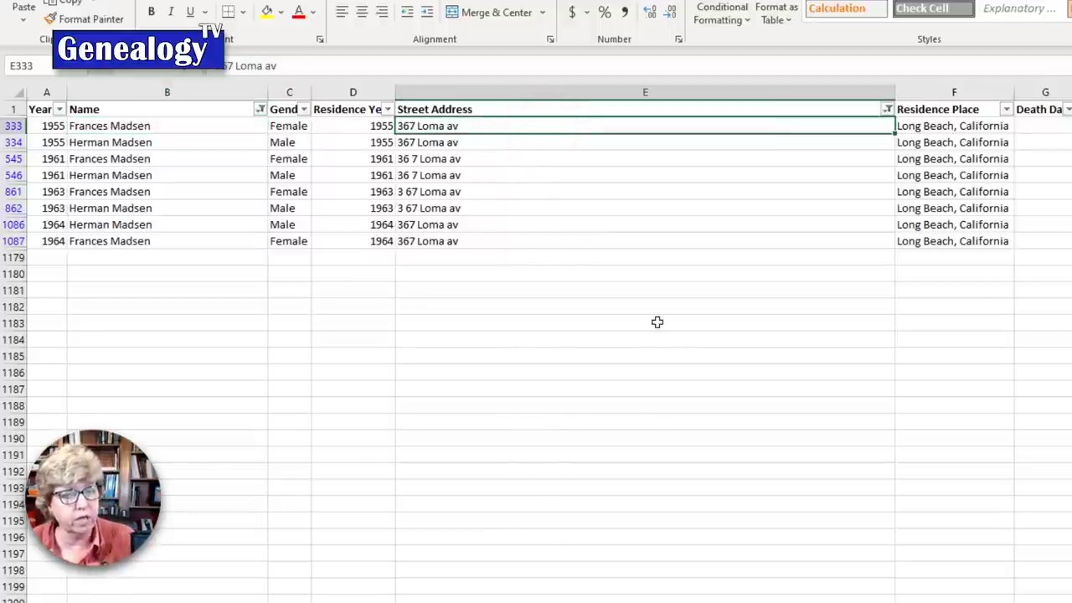
Clear the Street Address filter to show Madsen entries at every address.
left_click(887, 111)
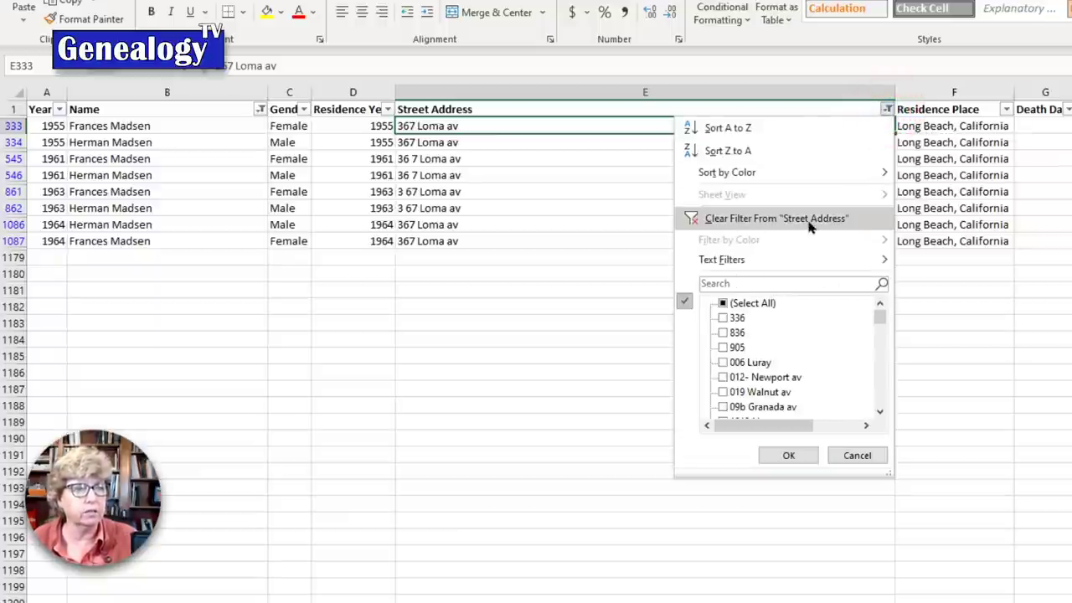
left_click(763, 219)
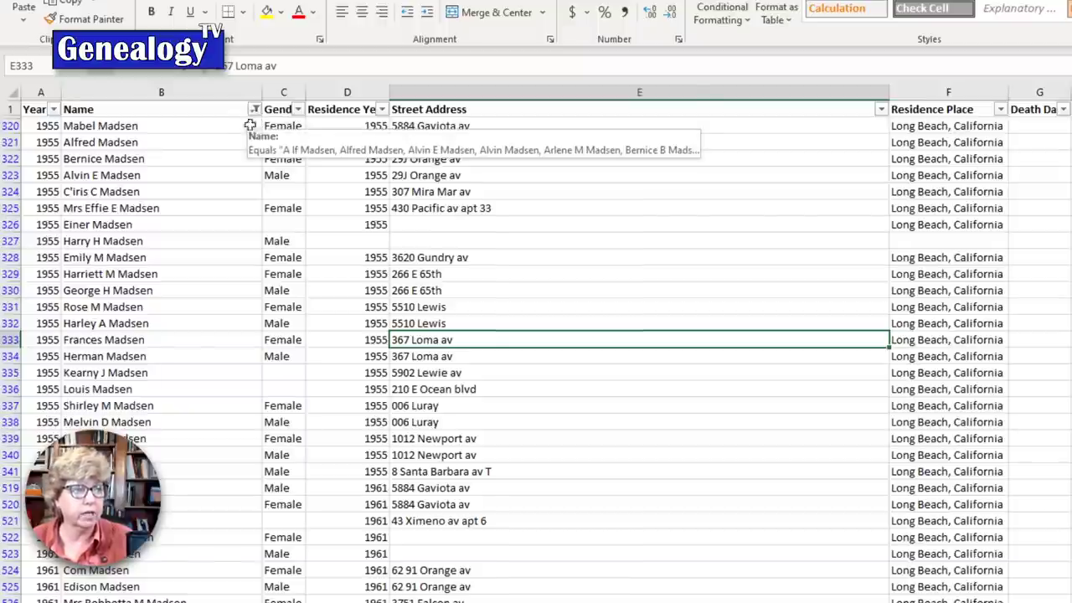
Filter the Gender column to Male only, excluding Female and (Blanks).
left_click(297, 111)
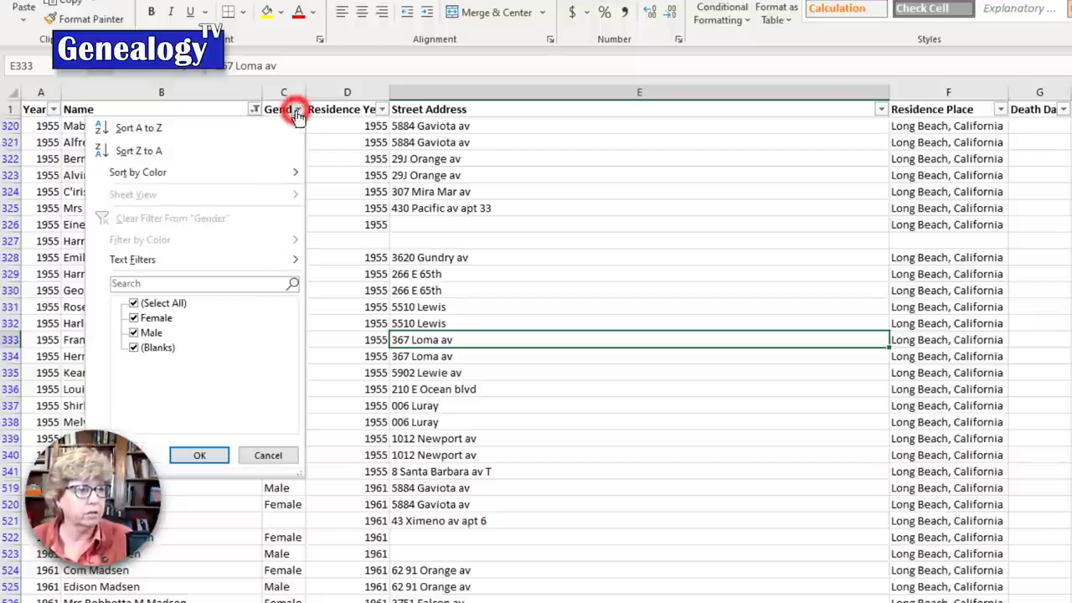
left_click(132, 347)
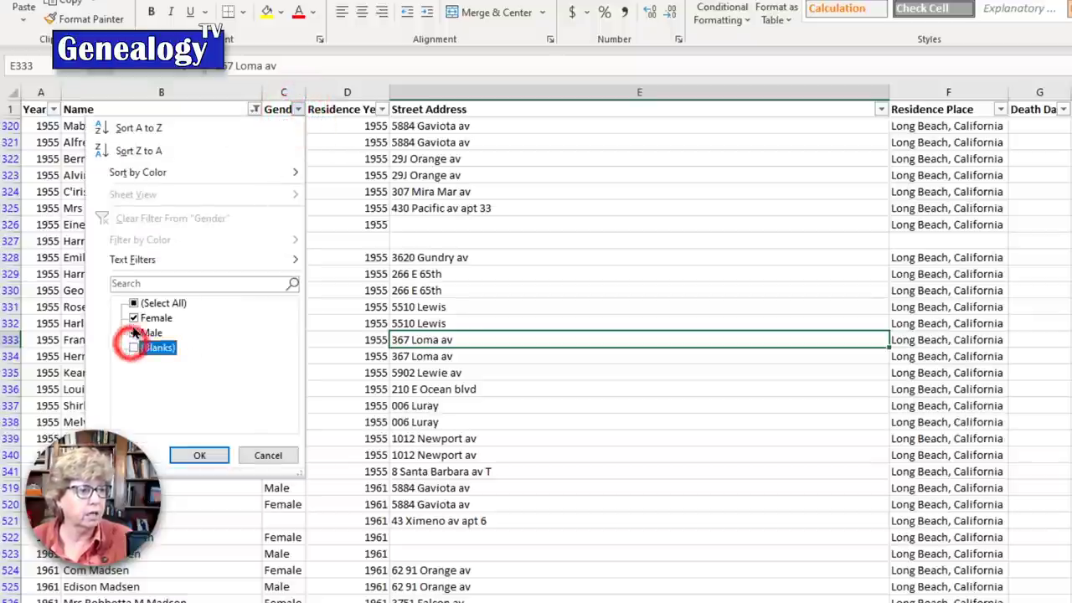
left_click(133, 318)
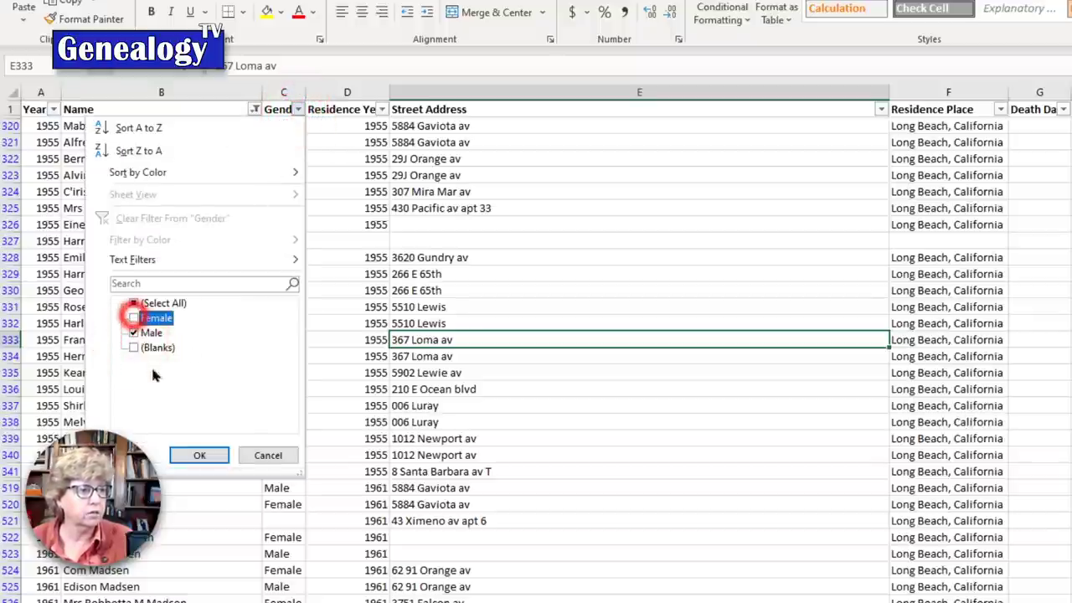
left_click(192, 455)
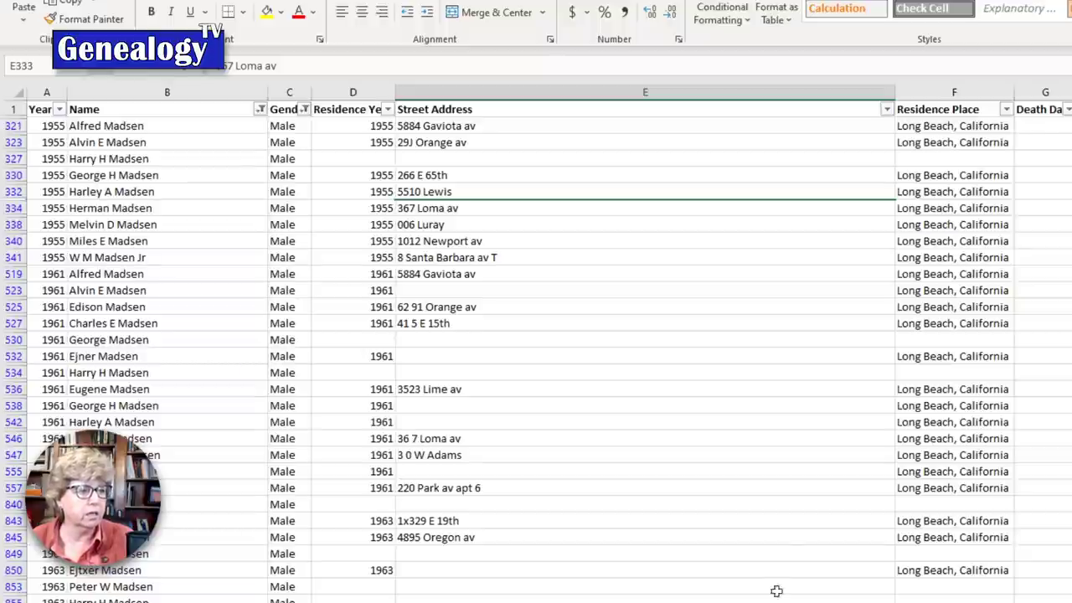
scroll(761, 477, "down", 3)
scroll(761, 477, "up", 3)
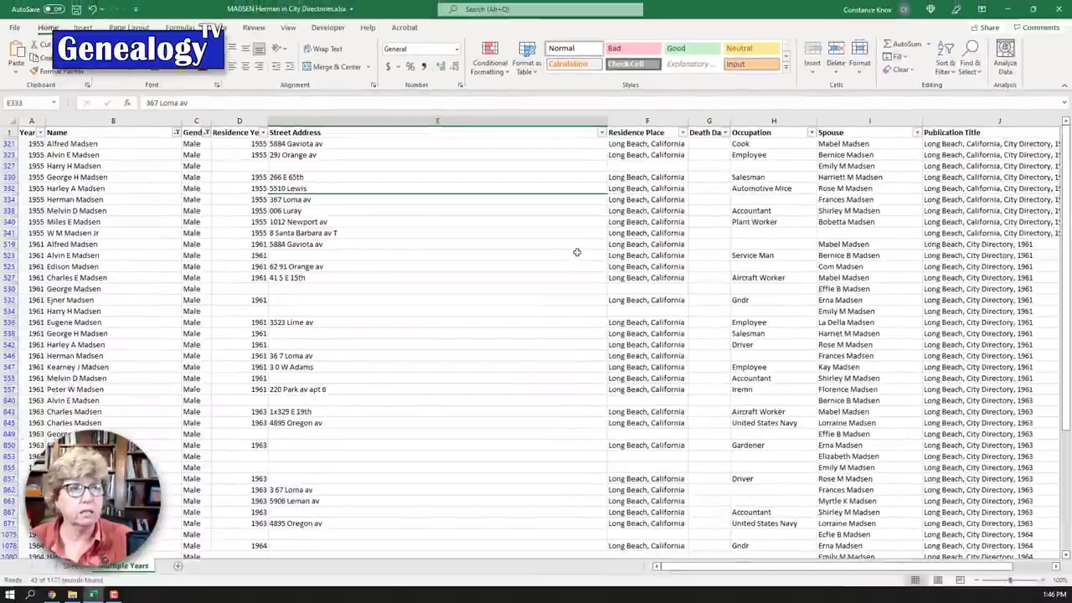
key("alt+Tab")
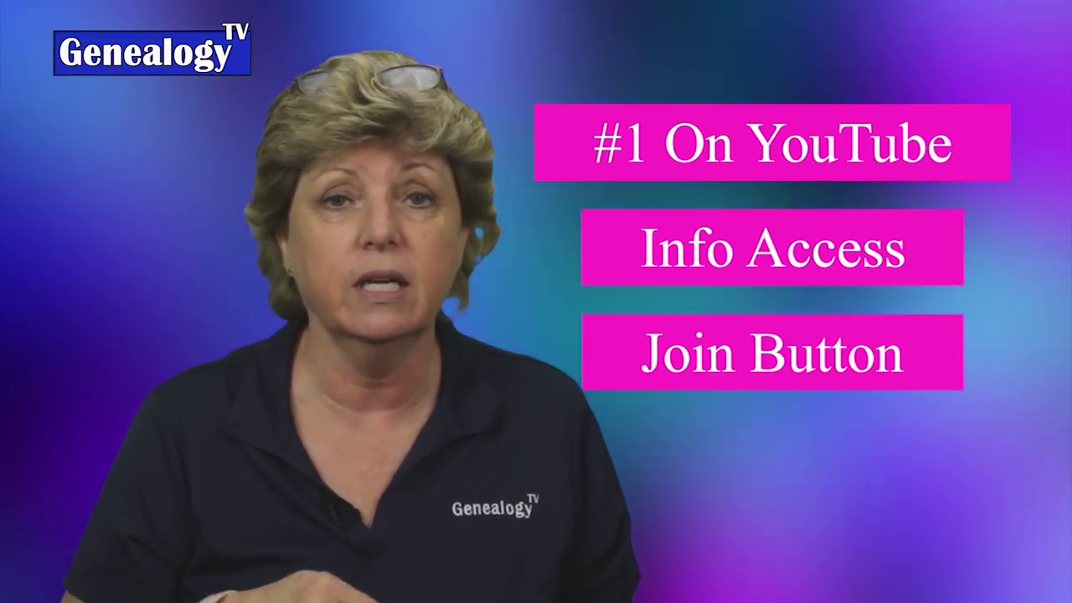
View the GTV Info Access membership tier on the Genealogy TV channel.
left_click(800, 339)
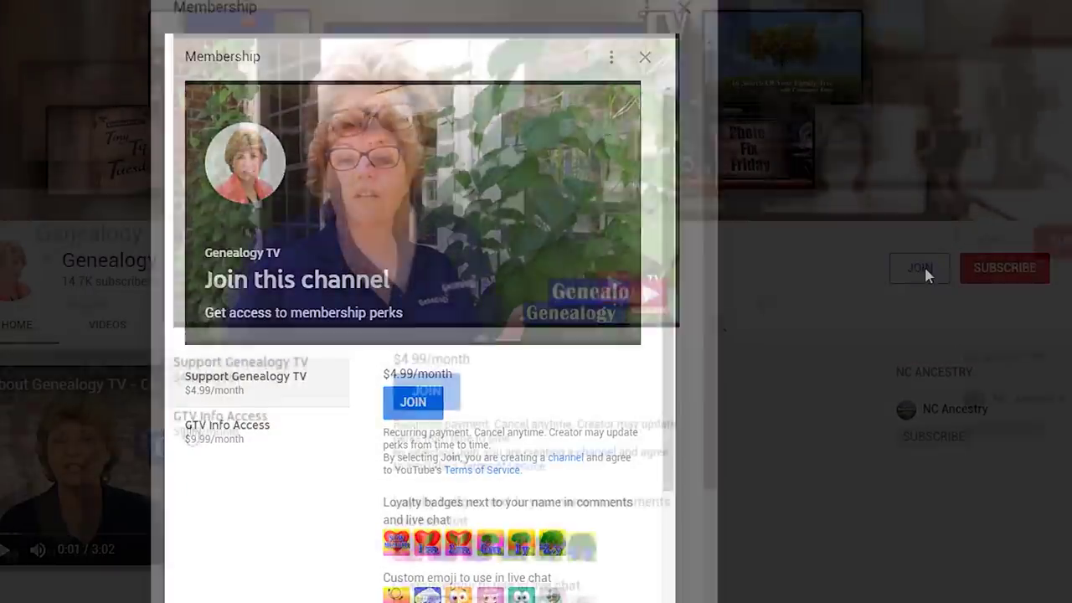
left_click(130, 390)
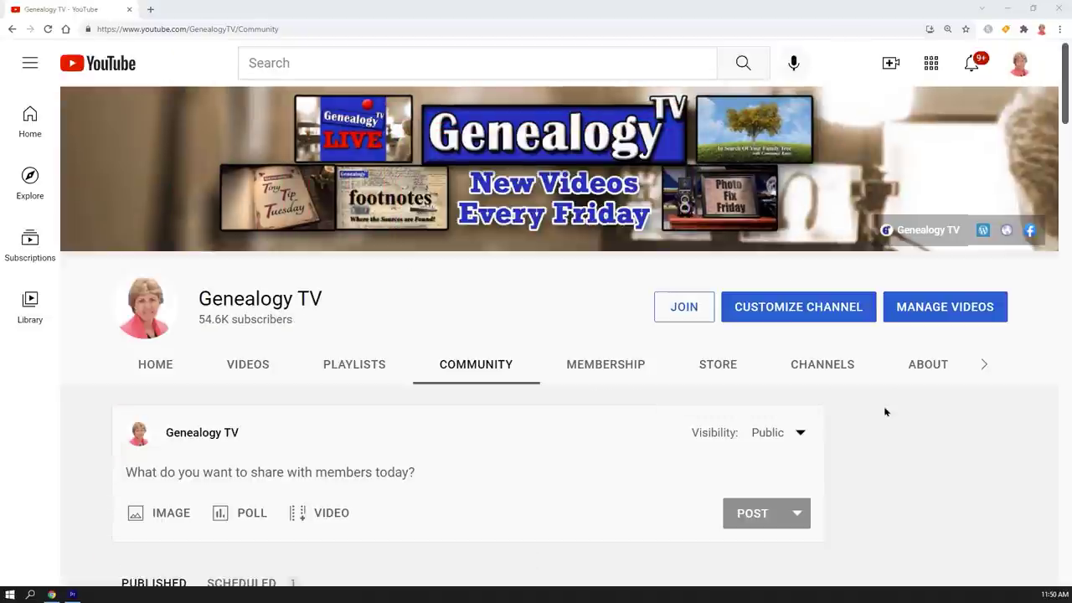
scroll(881, 408, "down", 3)
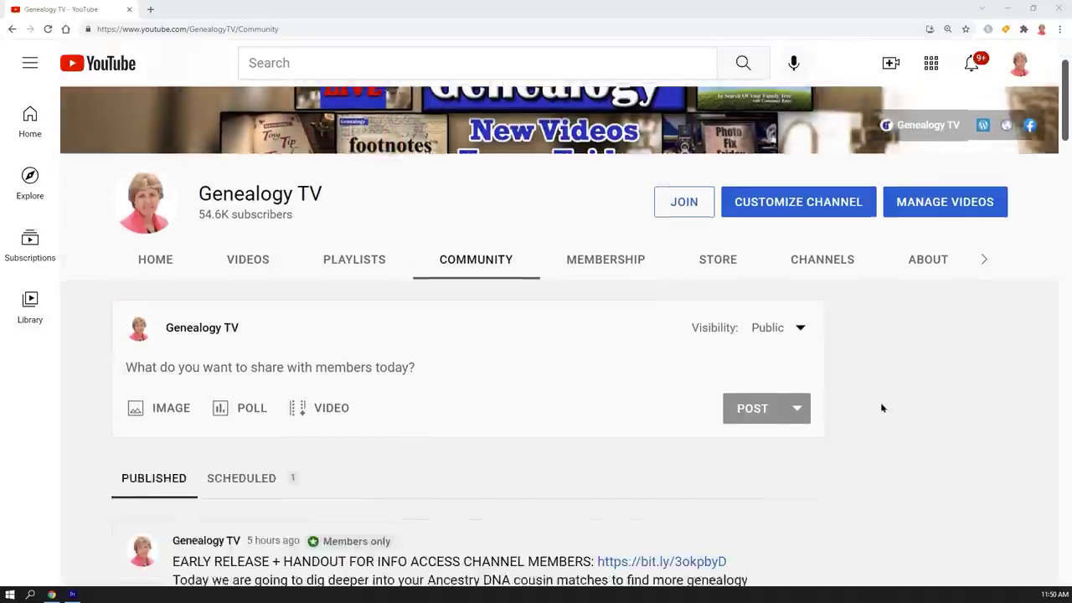
scroll(882, 408, "down", 2)
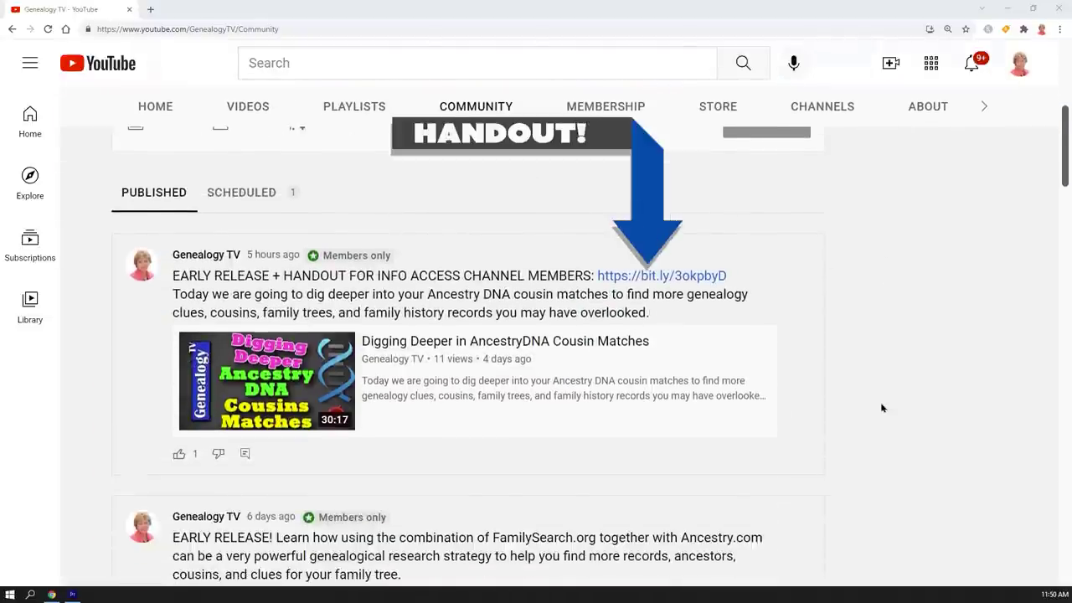
Follow the community post's members-only handout link and browse the genealogytv.org handouts page.
left_click(612, 285)
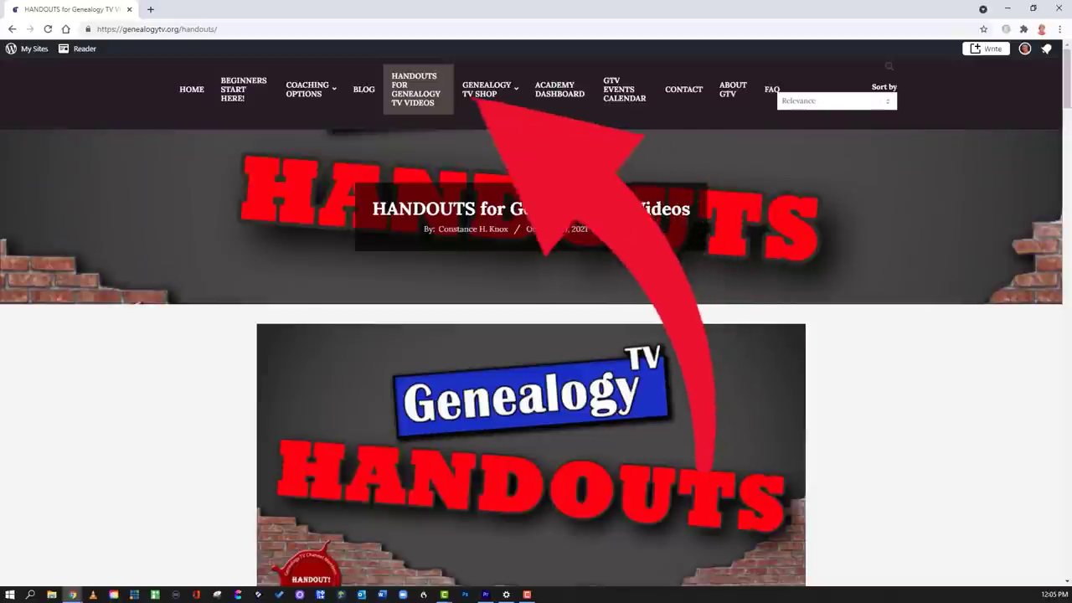
scroll(536, 318, "down", 10)
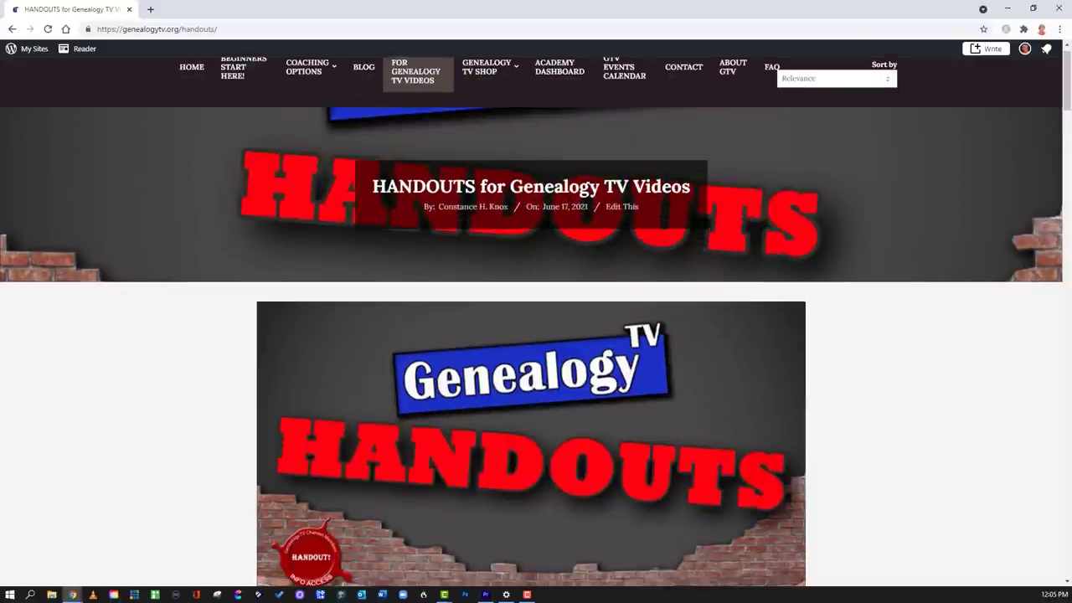
scroll(536, 318, "down", 3)
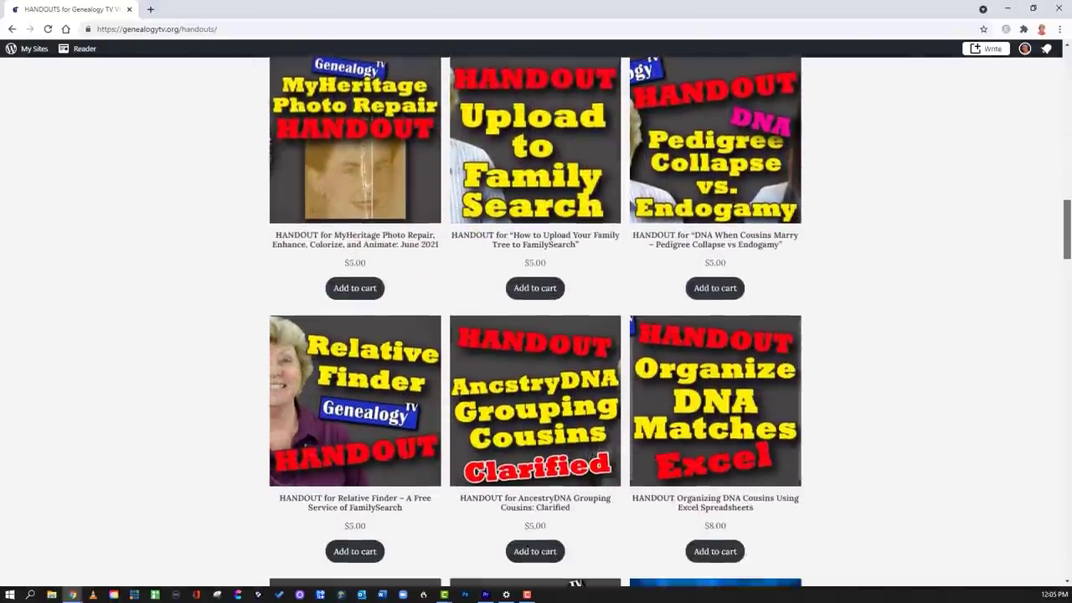
scroll(536, 318, "down", 1)
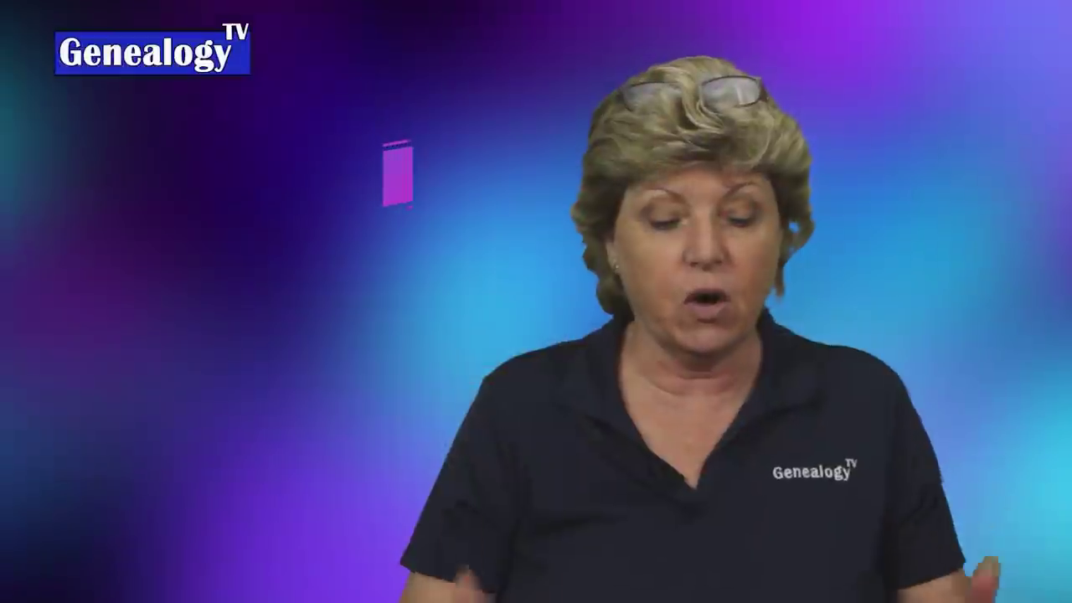